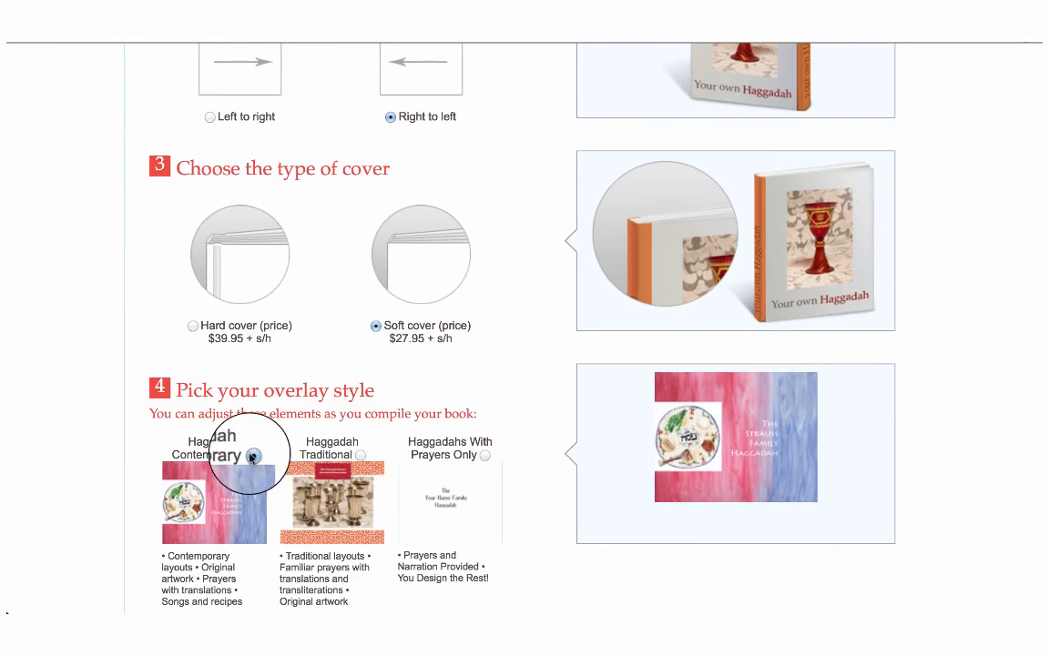
Compare the Traditional and Prayers Only overlay styles, choose Haggadah Contemporary, and continue to the book builder
left_click(360, 457)
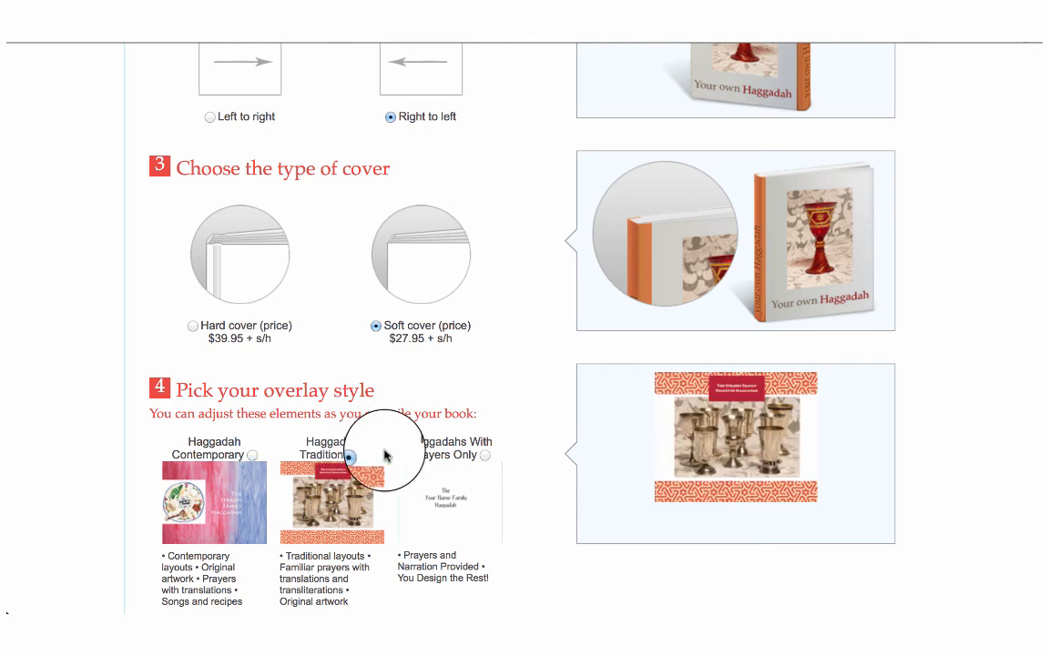
left_click(485, 456)
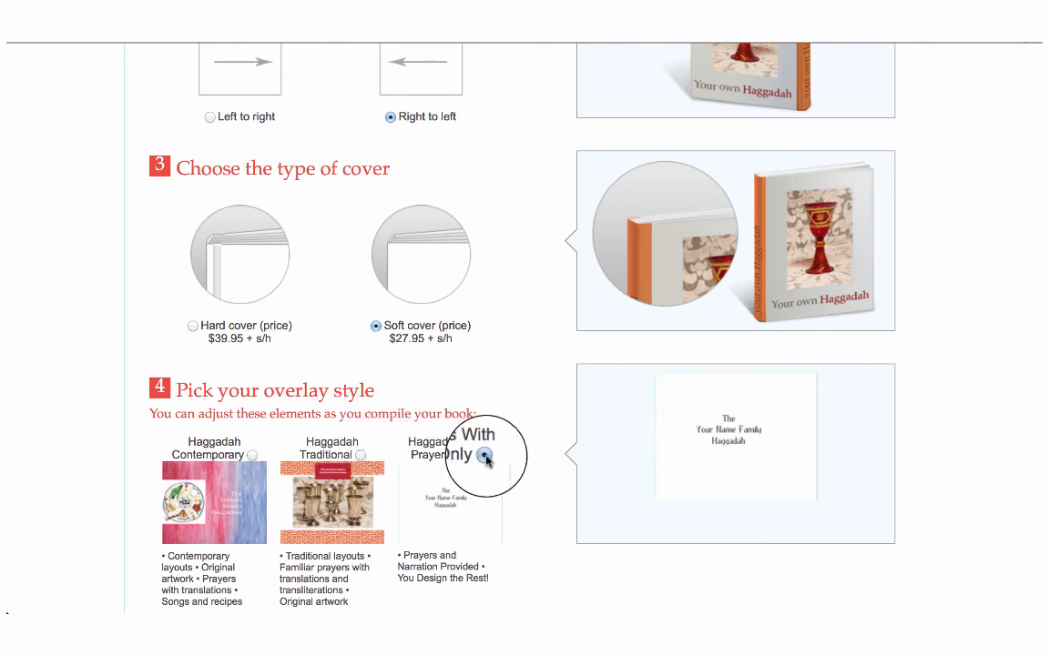
left_click(252, 456)
scroll(252, 456, "down", 3)
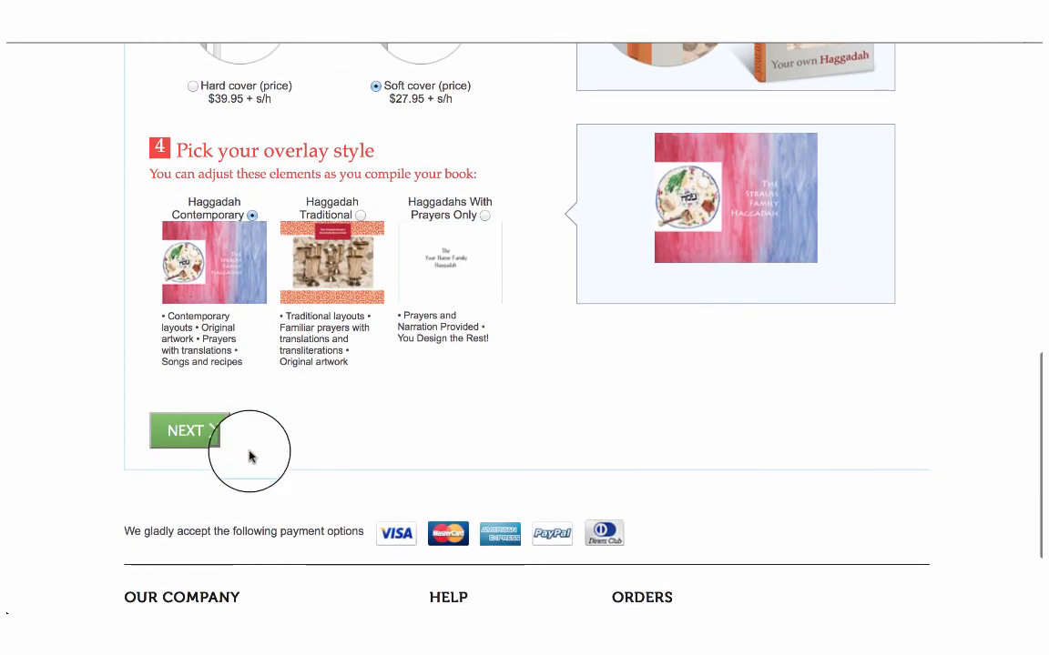
left_click(187, 432)
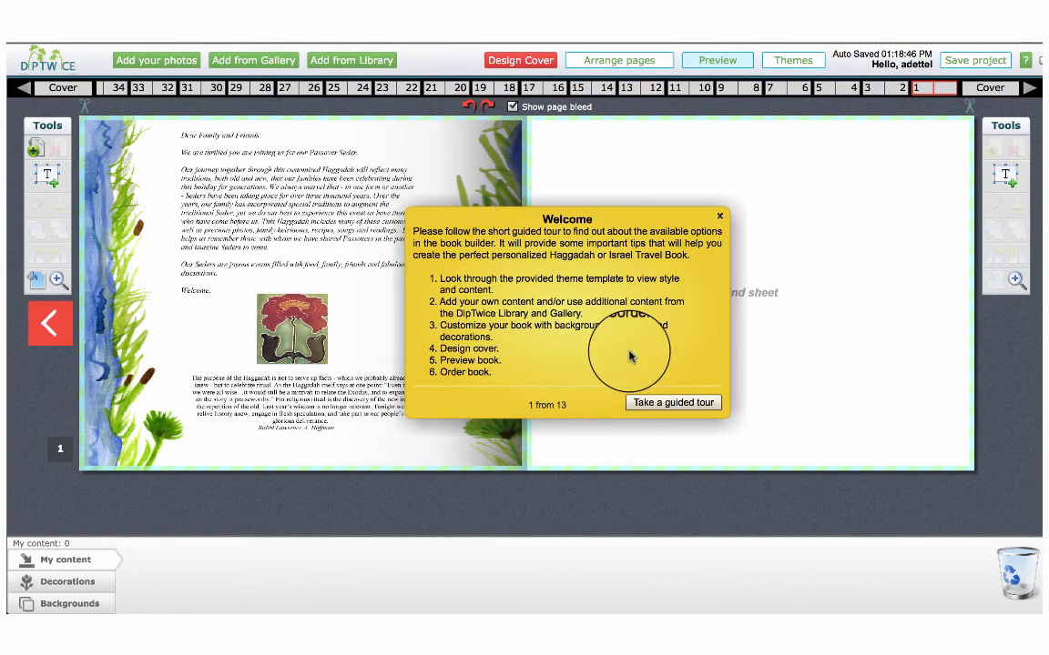
Go through the guided tour's tips on adding content and on moving and rotating images, and close the tour
left_click(652, 403)
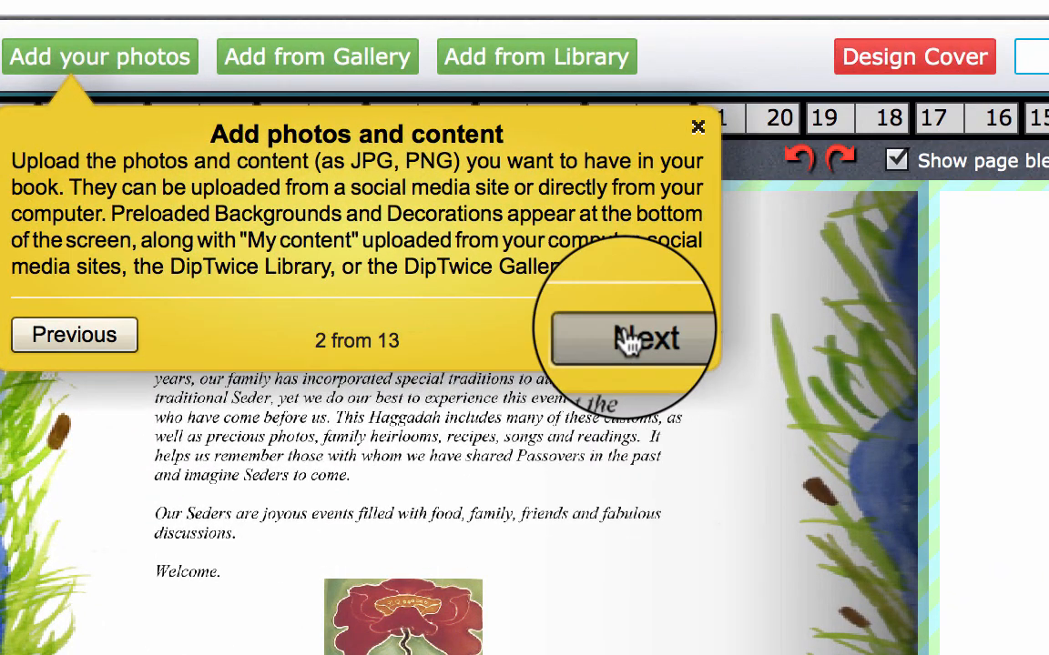
left_click(397, 184)
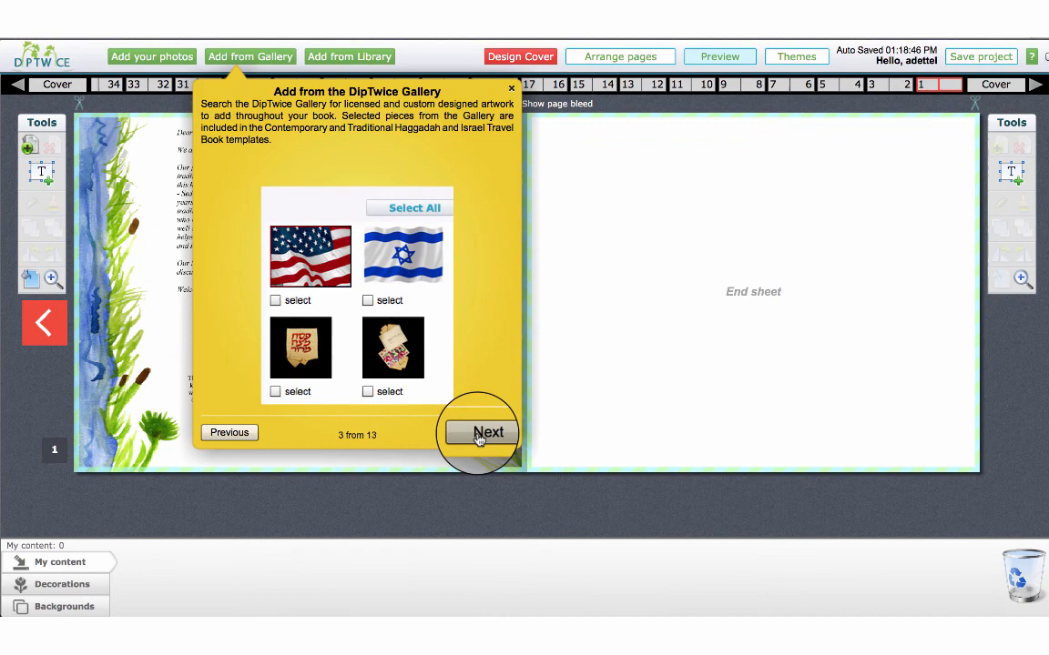
left_click(480, 437)
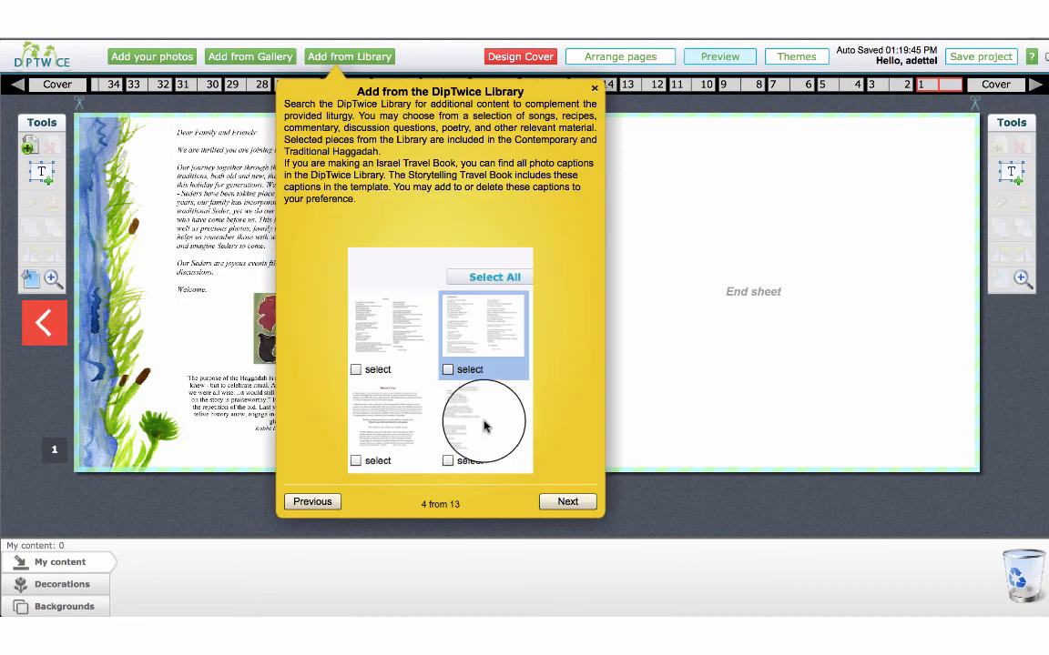
left_click(565, 500)
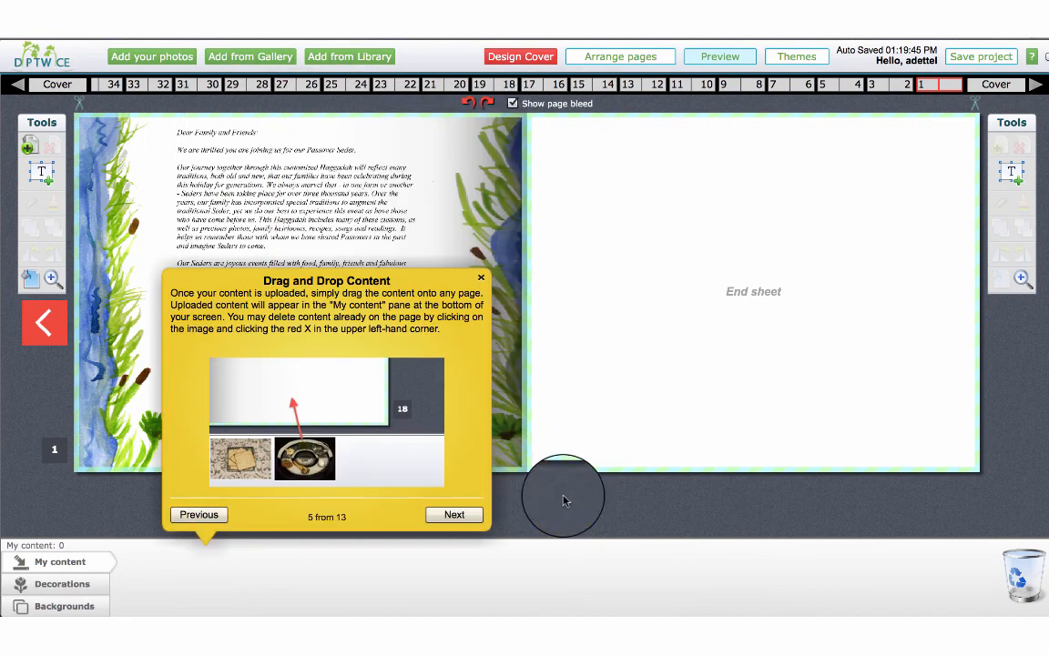
left_click(453, 515)
left_click(819, 422)
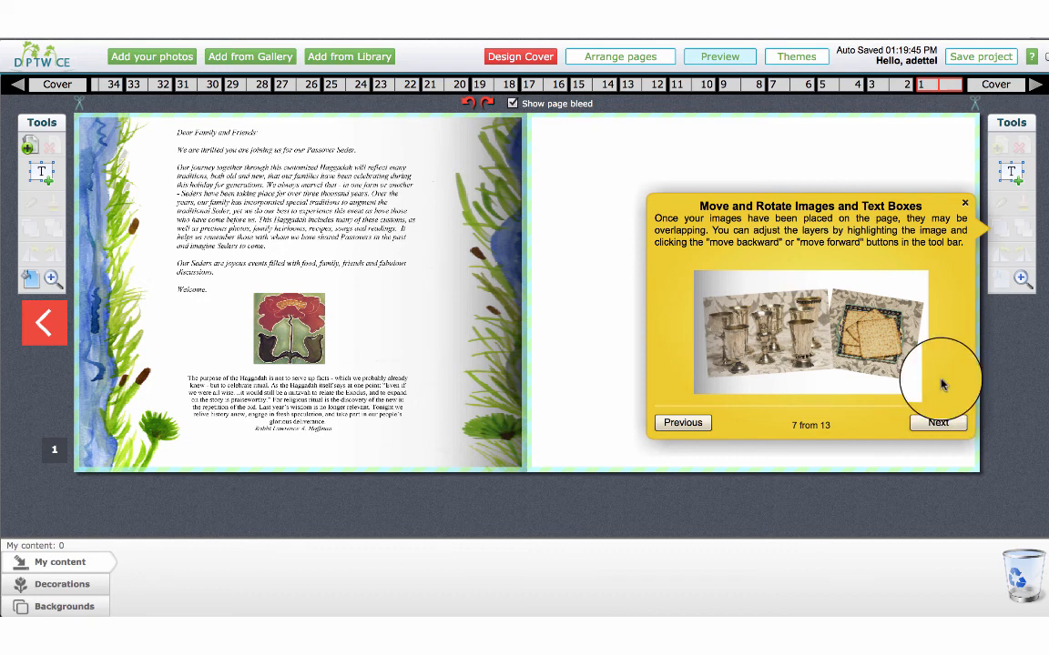
left_click(965, 204)
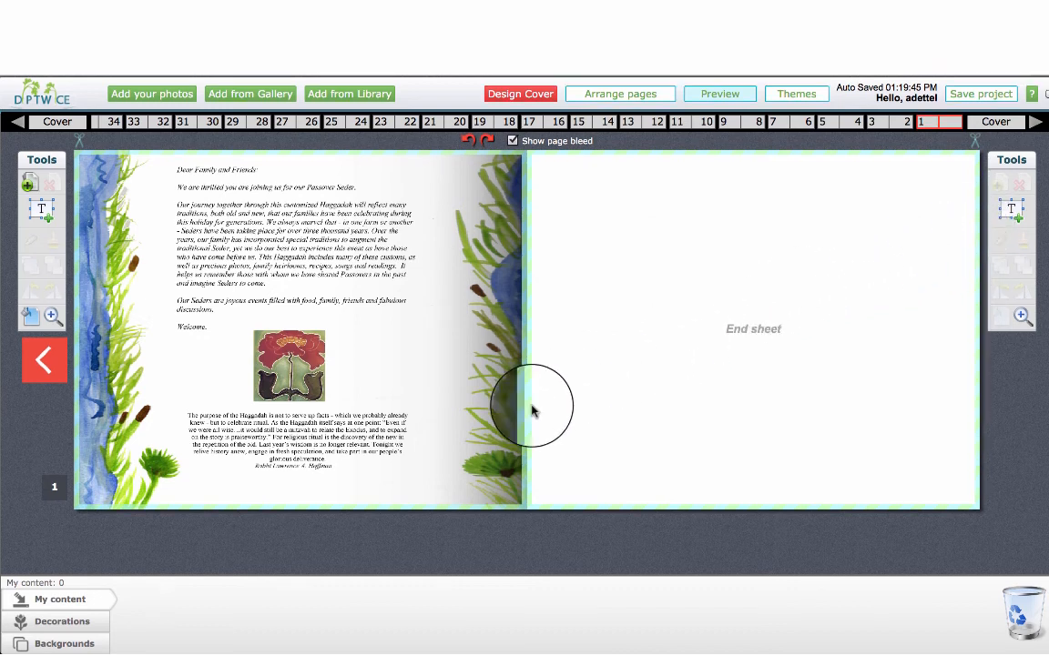
Browse the available decorations and backgrounds, and return to the My content collection
left_click(81, 624)
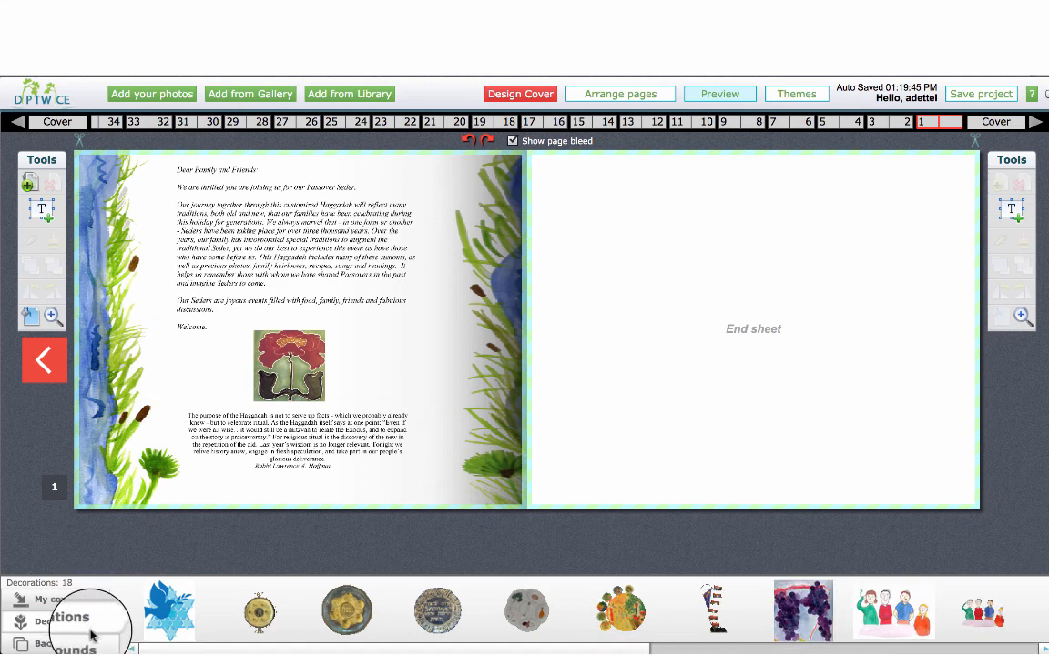
mouse_move(148, 649)
left_mouse_down()
mouse_move(665, 648)
mouse_move(135, 642)
left_mouse_up()
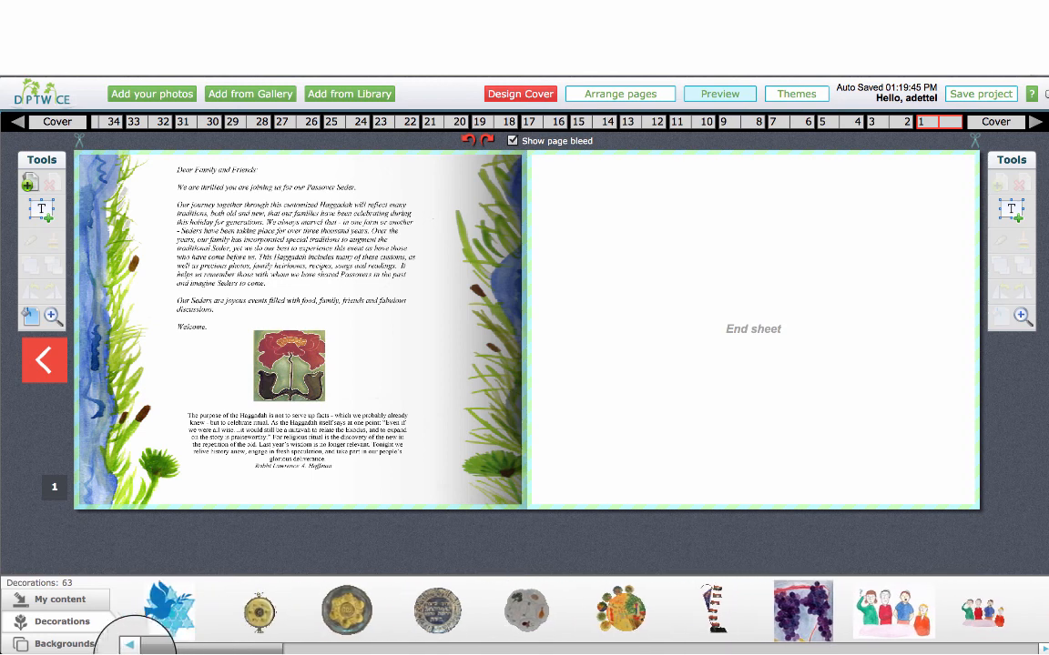
left_click(91, 645)
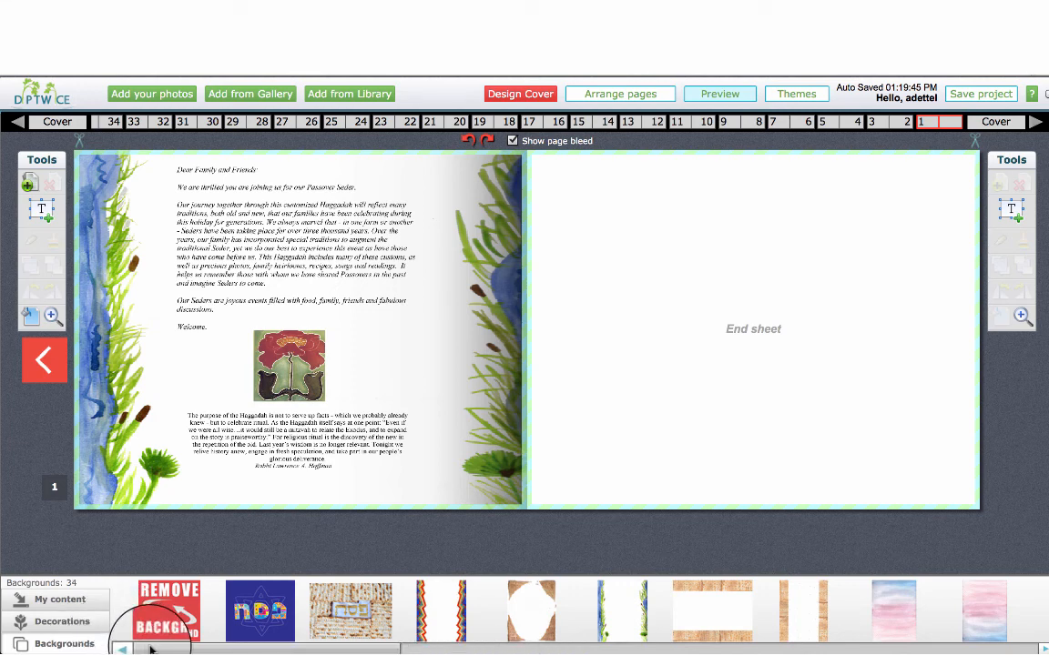
left_click_drag(151, 649, 119, 648)
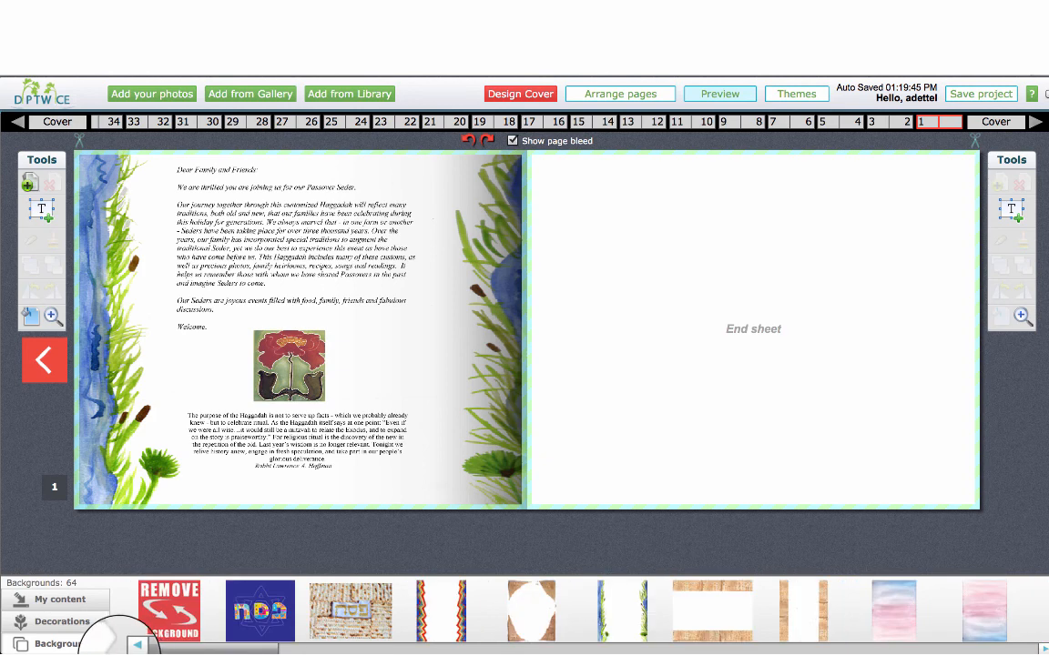
left_click(83, 602)
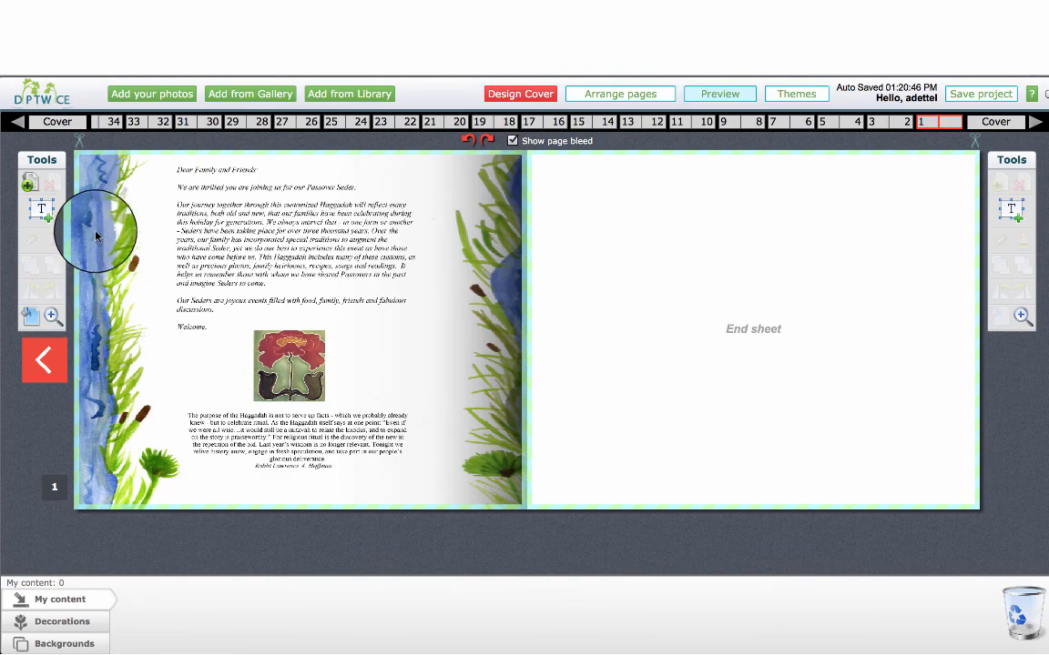
Upload the "ready for Pesach" JPG photo from the computer's Desktop folder to My content
left_click(137, 93)
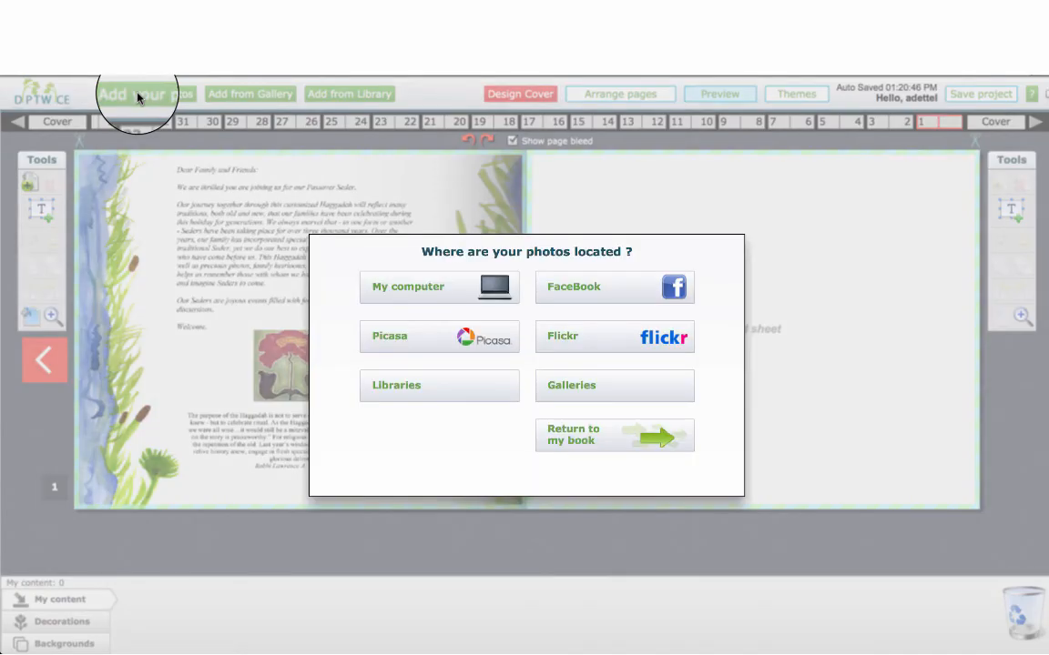
left_click(375, 292)
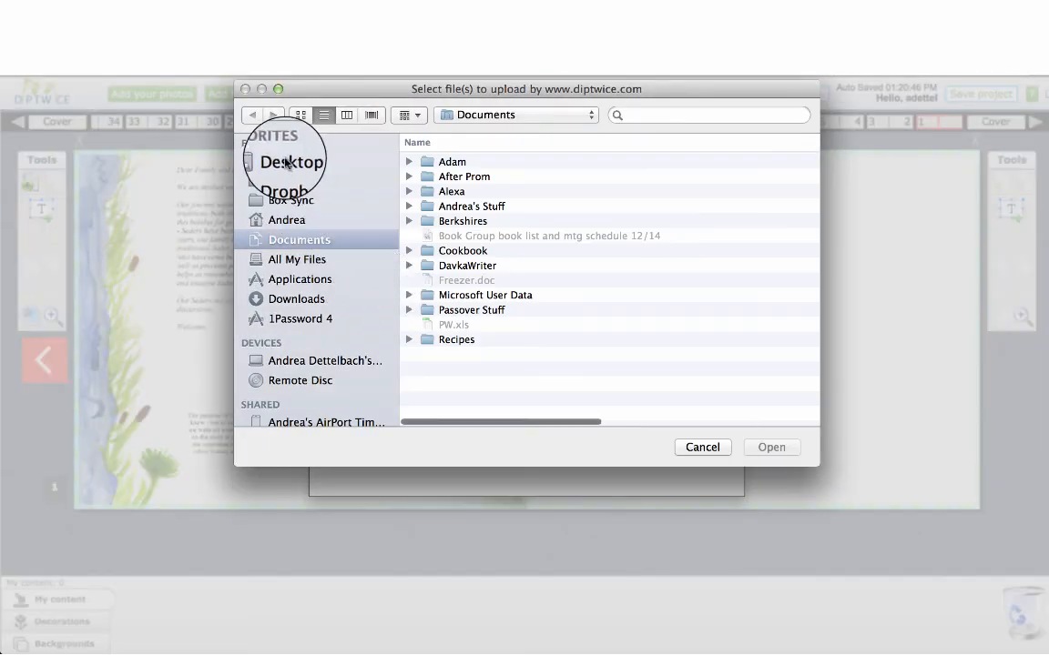
left_click(287, 162)
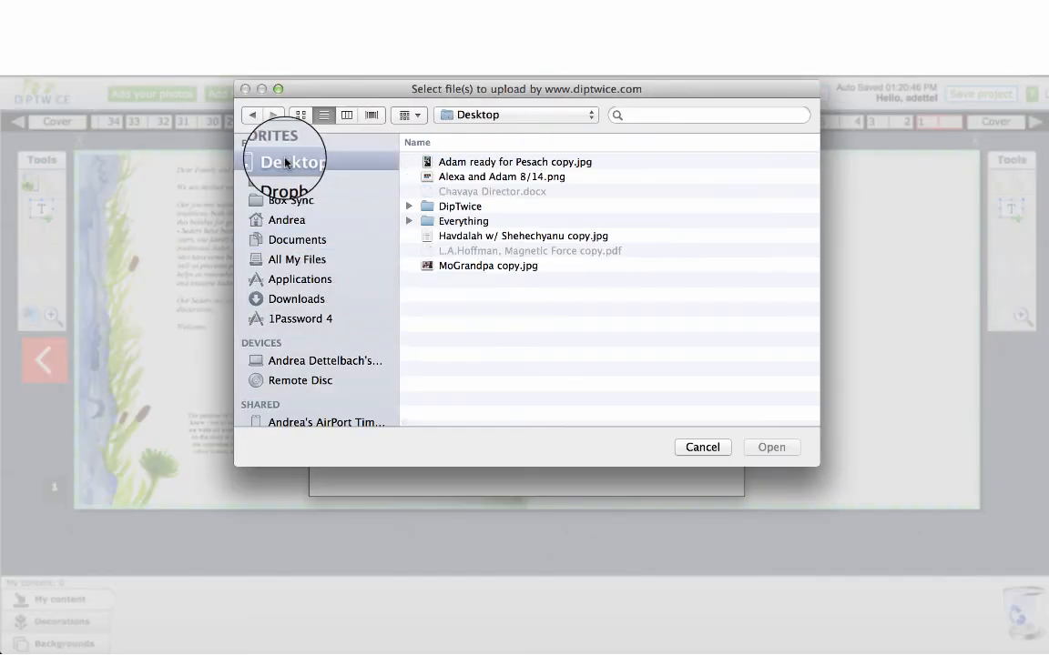
left_click(459, 163)
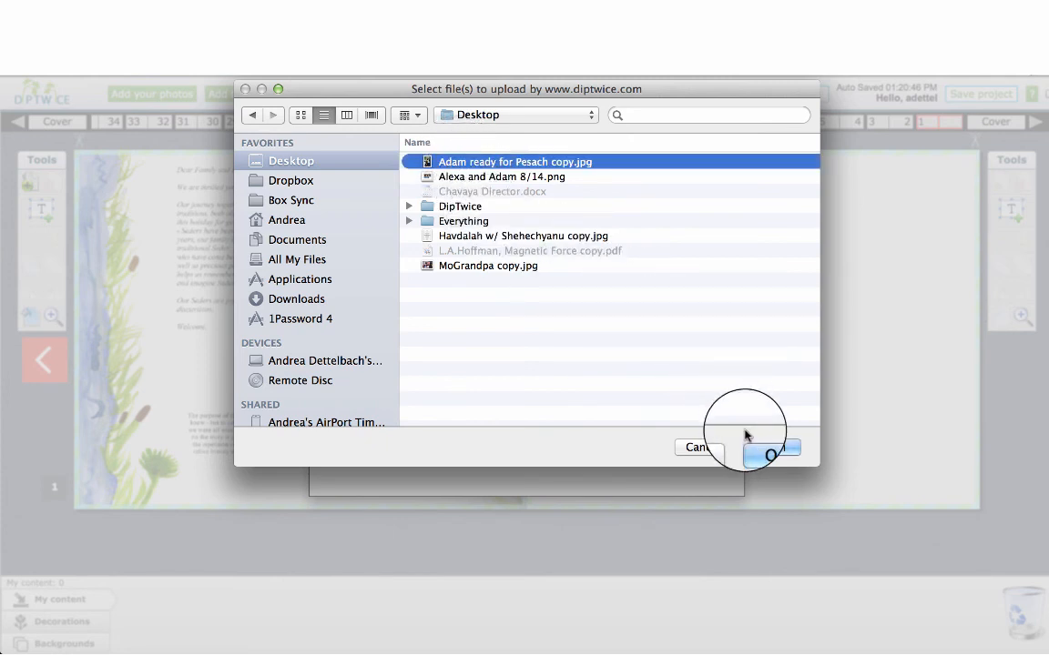
left_click(768, 448)
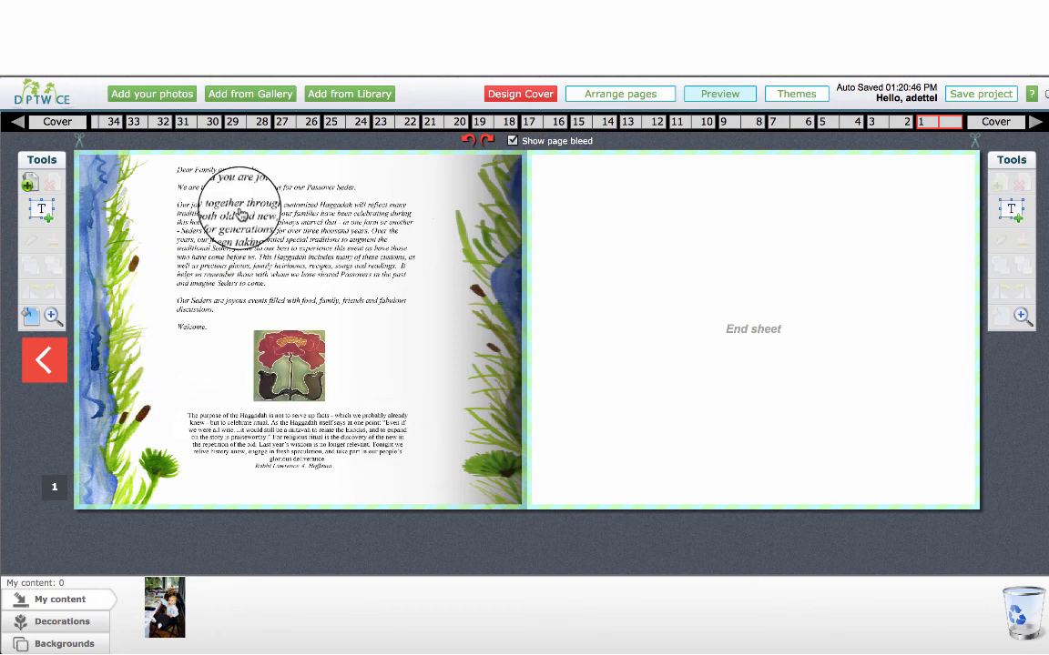
Preview the poem "Here We Have a Story for the World" in the DipTwice Library and add it to My content
left_click(321, 100)
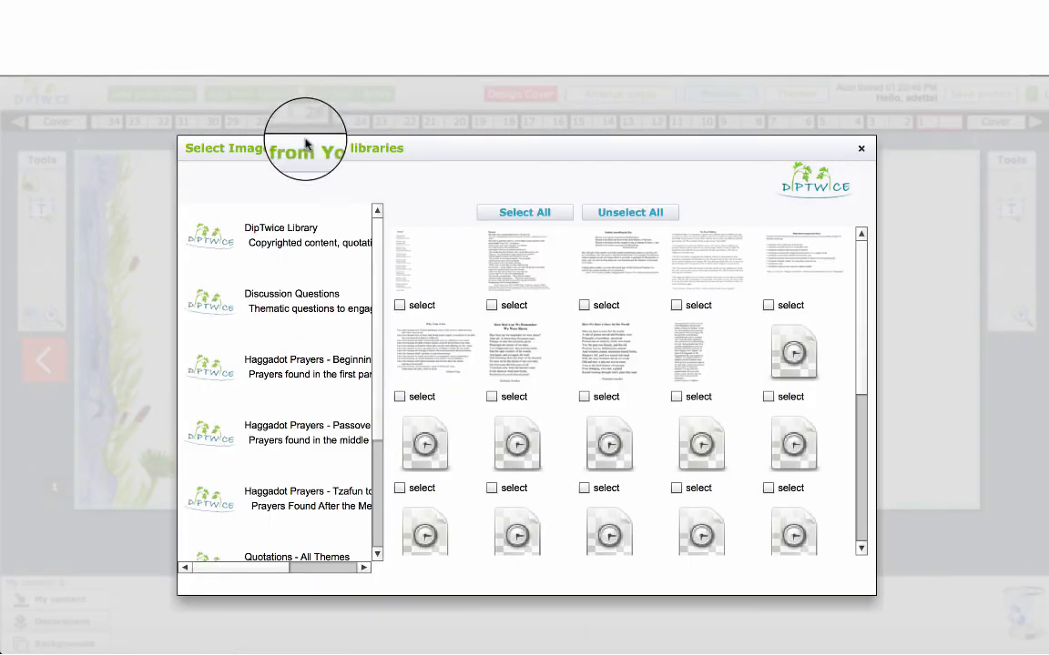
left_click(273, 235)
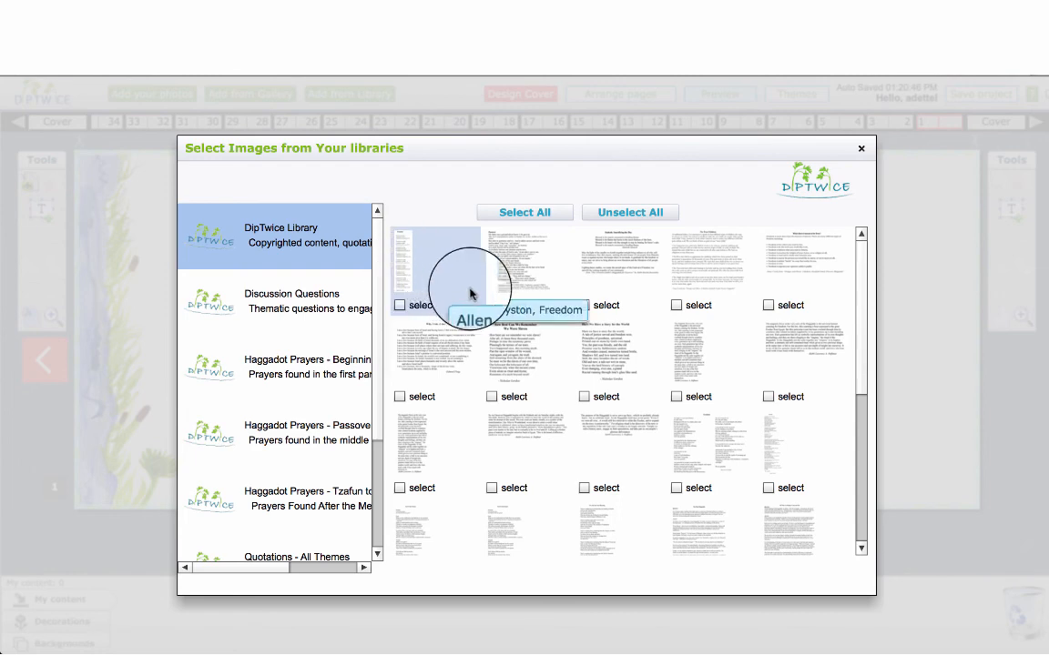
left_click(587, 352)
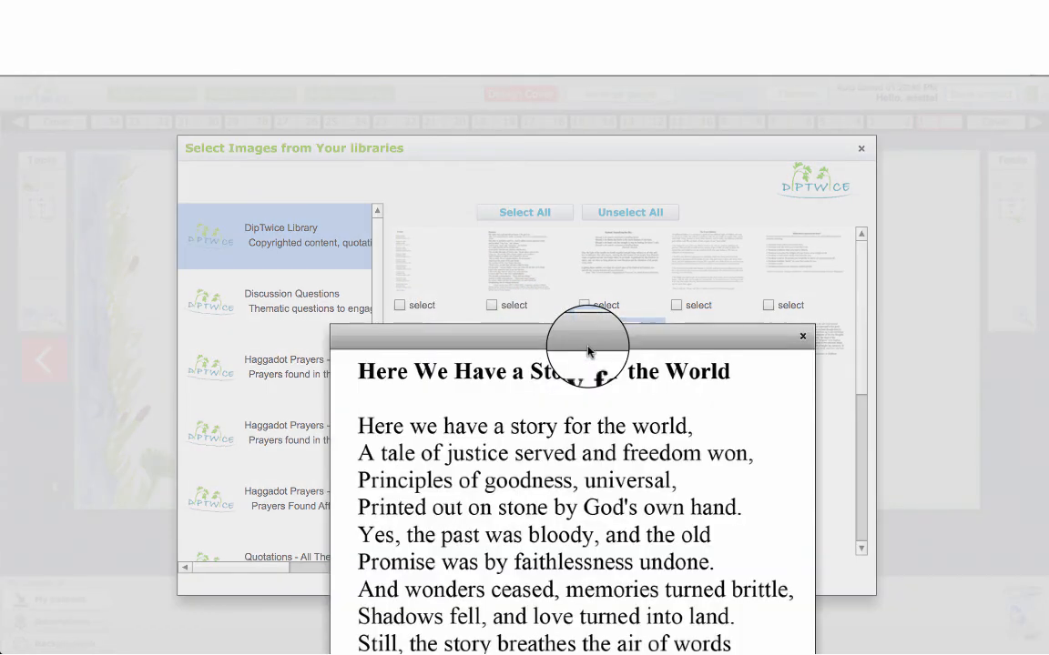
left_click_drag(587, 353, 335, 132)
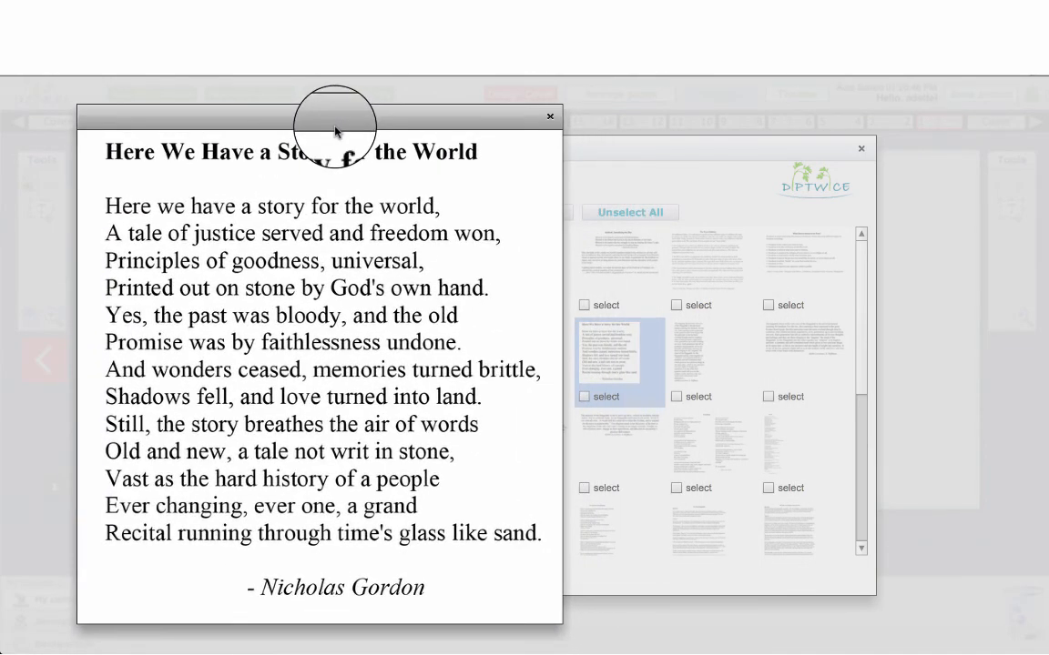
left_click(550, 116)
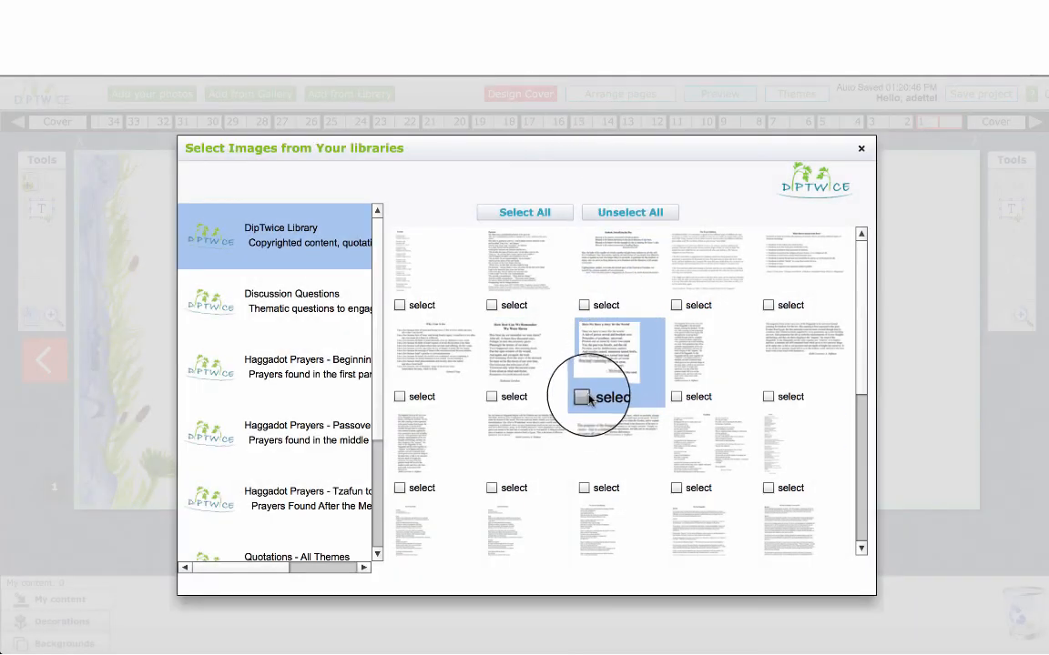
left_click(583, 397)
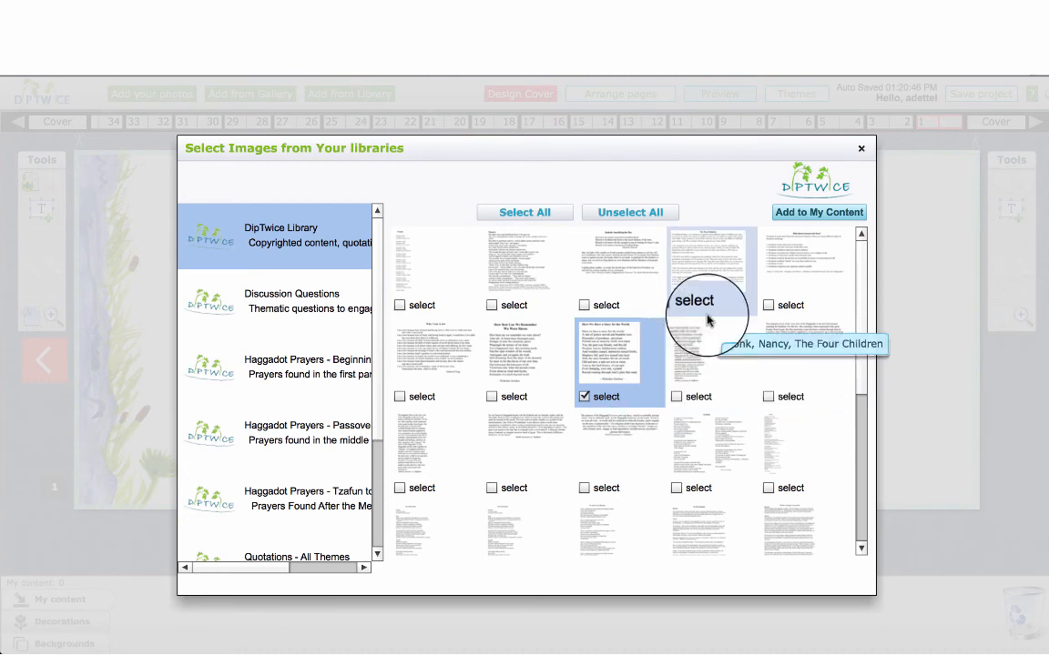
left_click(799, 215)
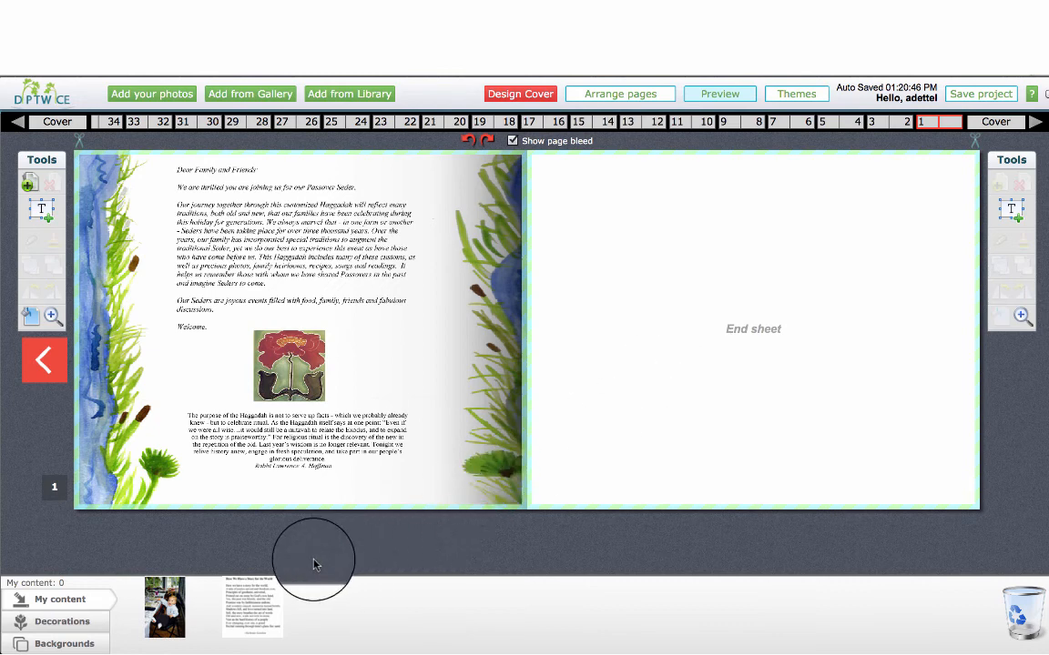
mouse_move(259, 609)
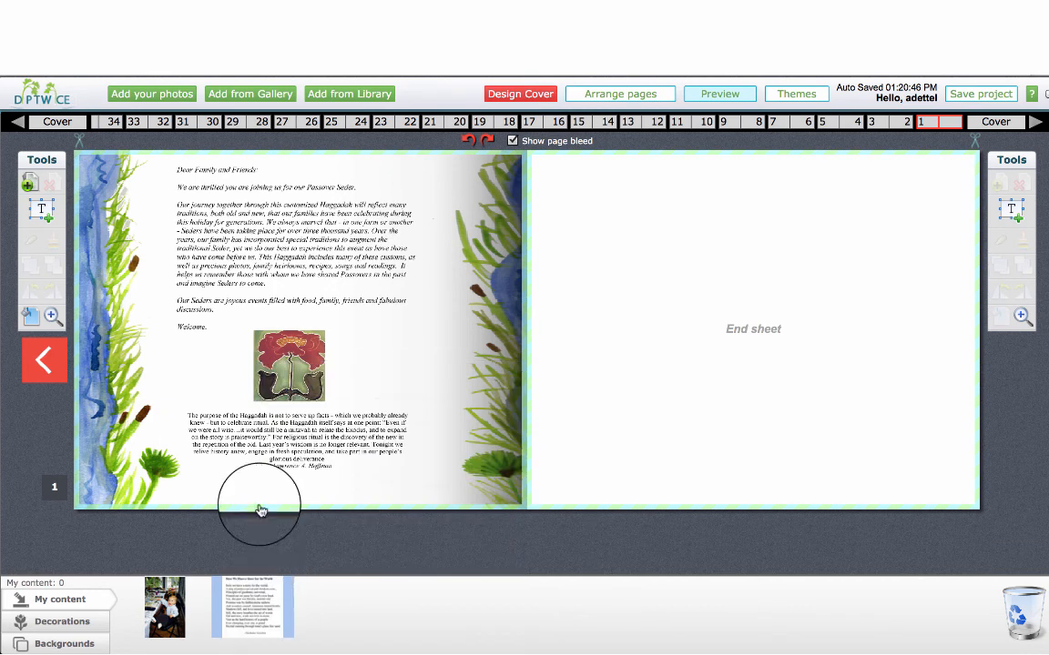
Preview the cockerel illustration in the Haggadot Images gallery and add it to My content
left_click(264, 98)
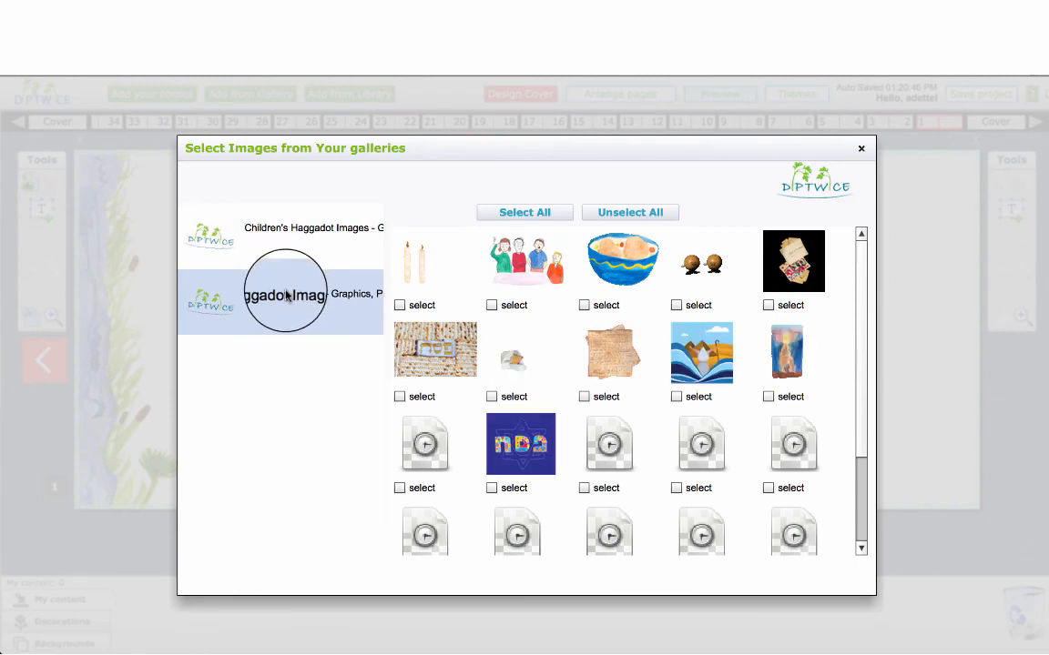
left_click(286, 294)
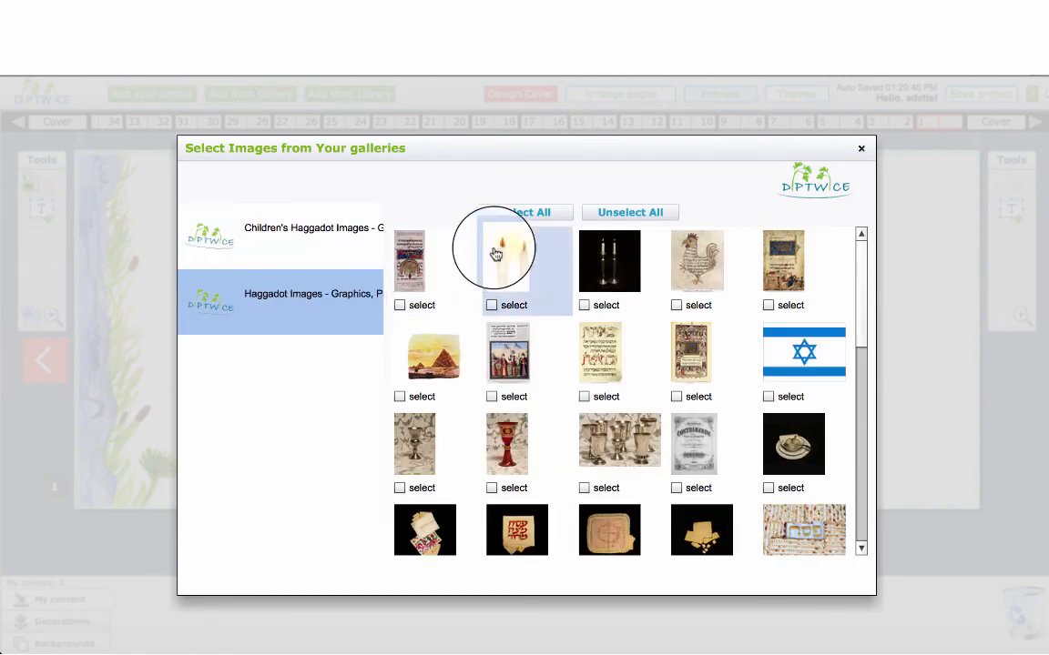
left_click(689, 268)
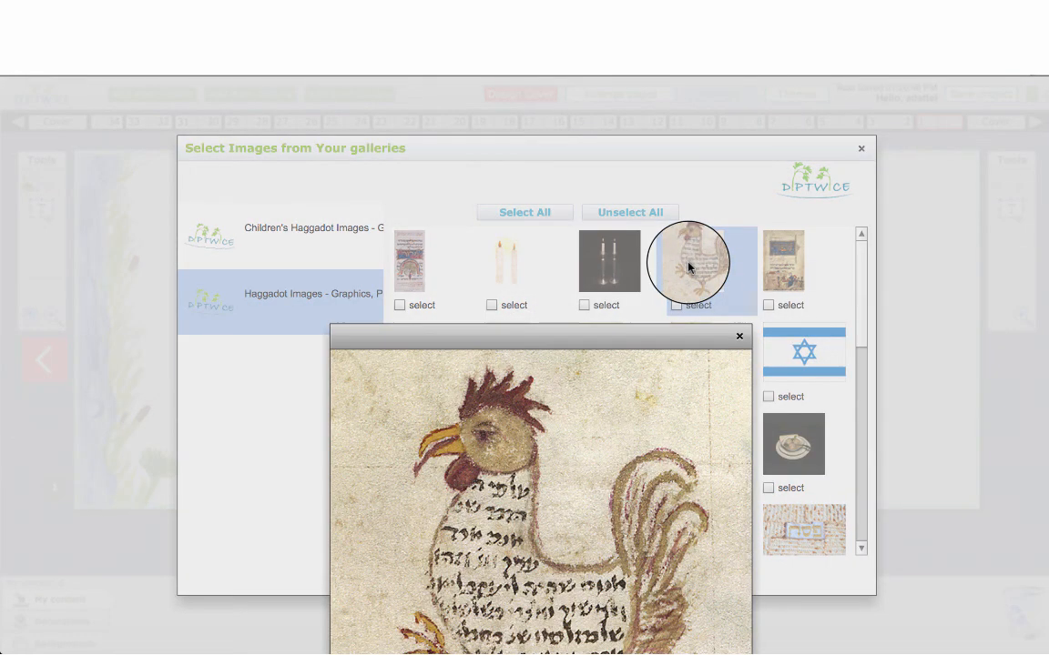
left_click_drag(623, 347, 431, 117)
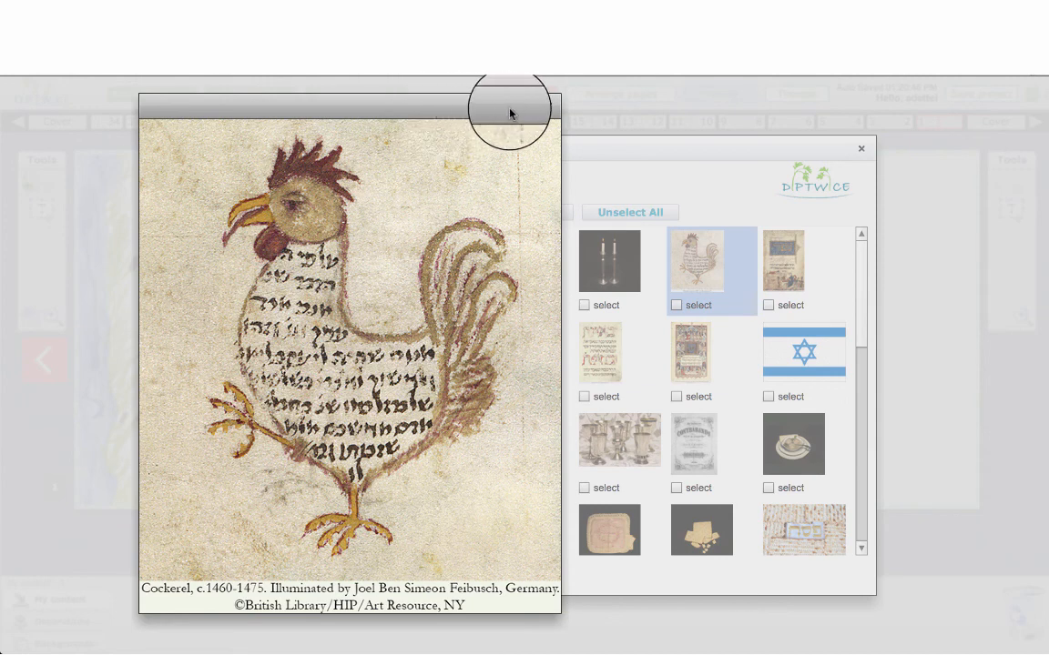
left_click(549, 109)
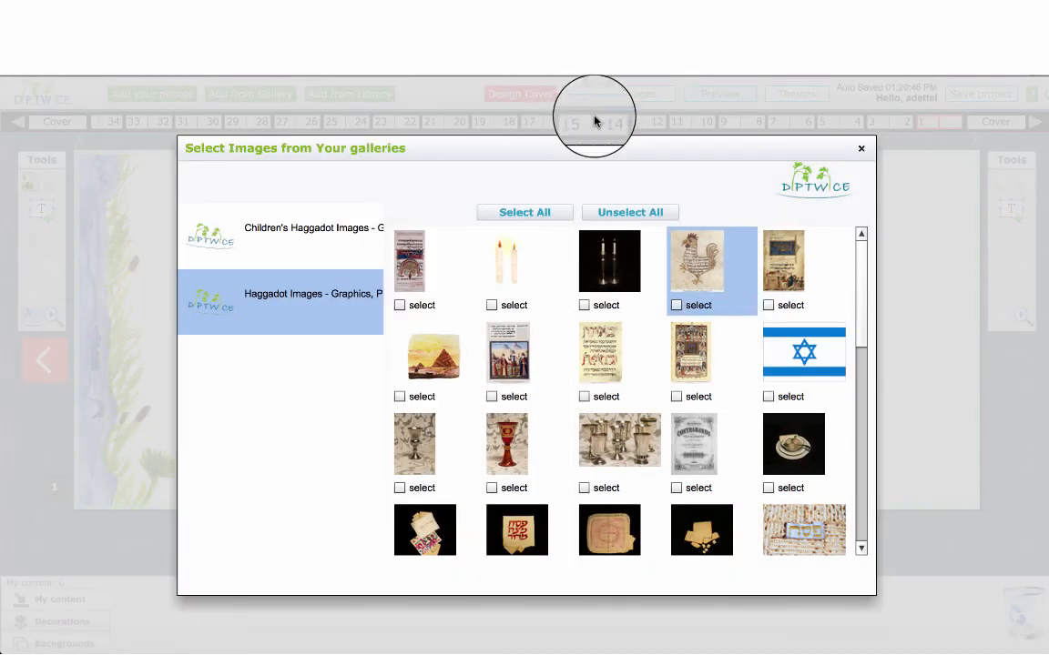
left_click(676, 304)
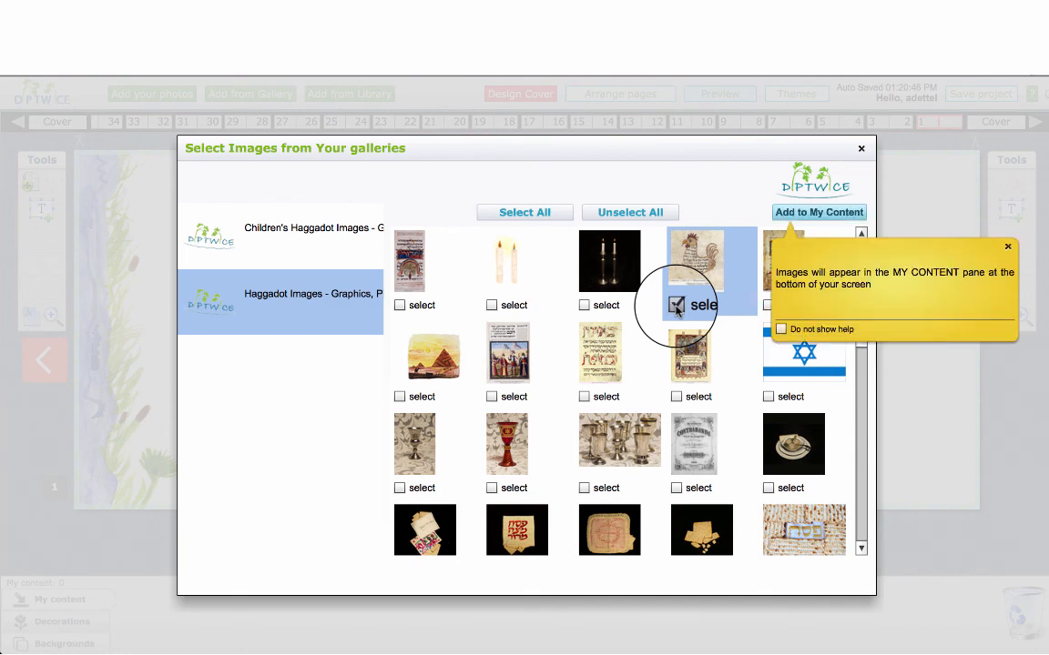
left_click(785, 215)
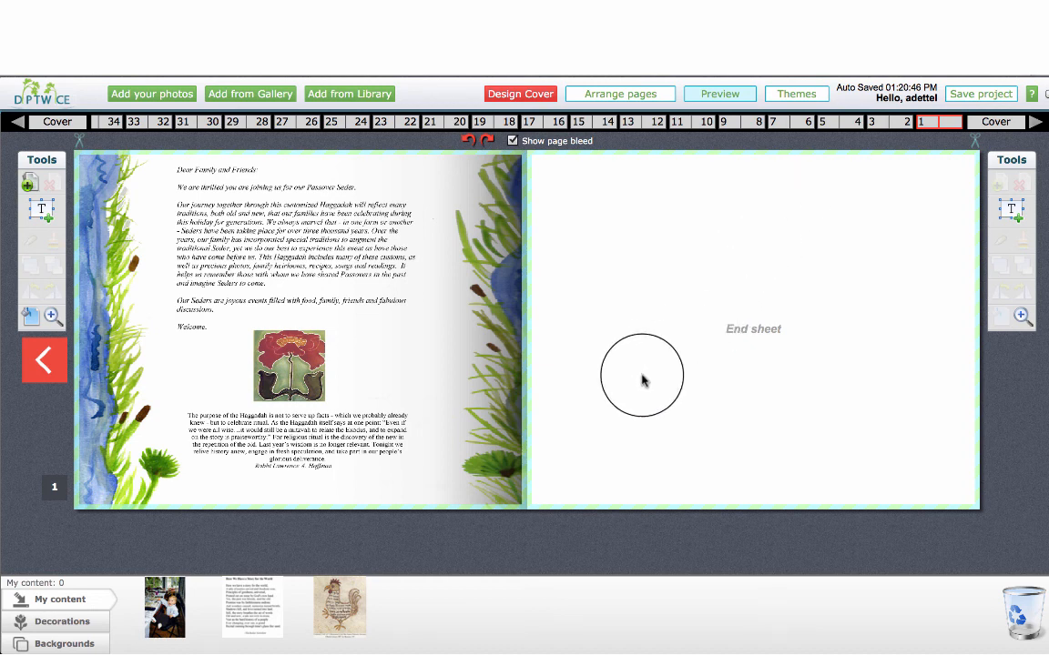
Page through the Haggadah from page 1 to pages 18–19, examine pages 32–33 and 20–21, and return to page 1
left_click(45, 369)
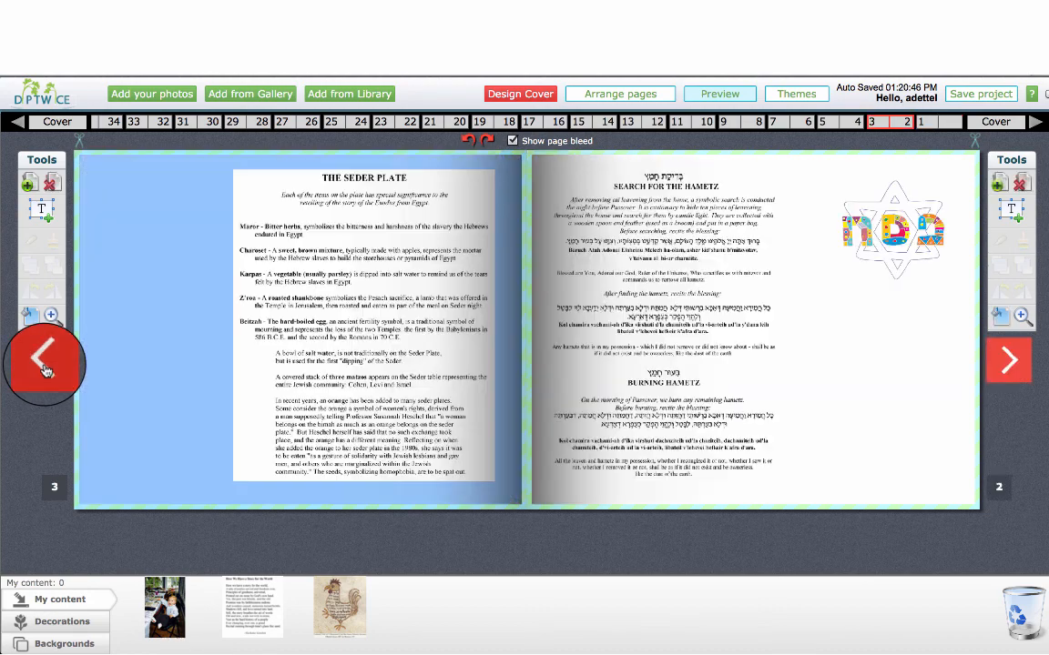
left_click(46, 368)
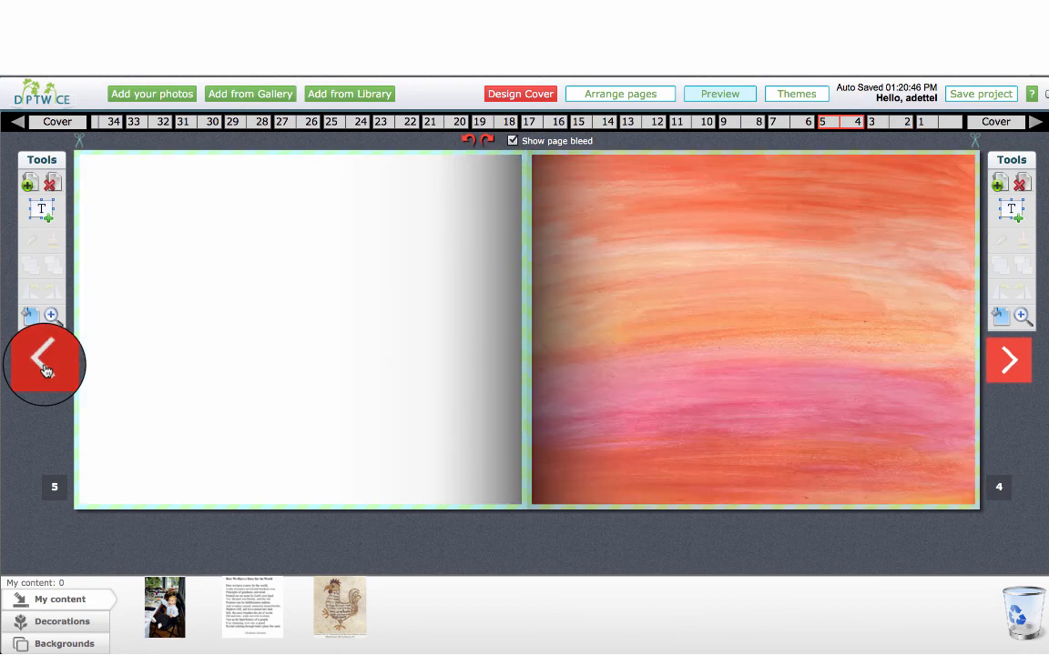
left_click(45, 369)
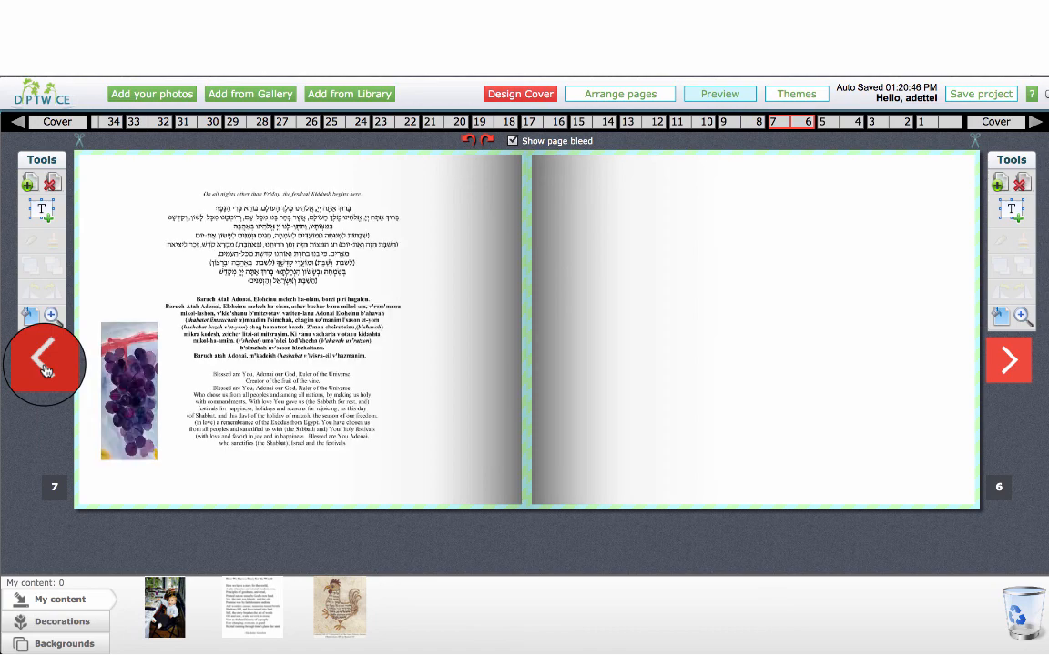
left_click(45, 369)
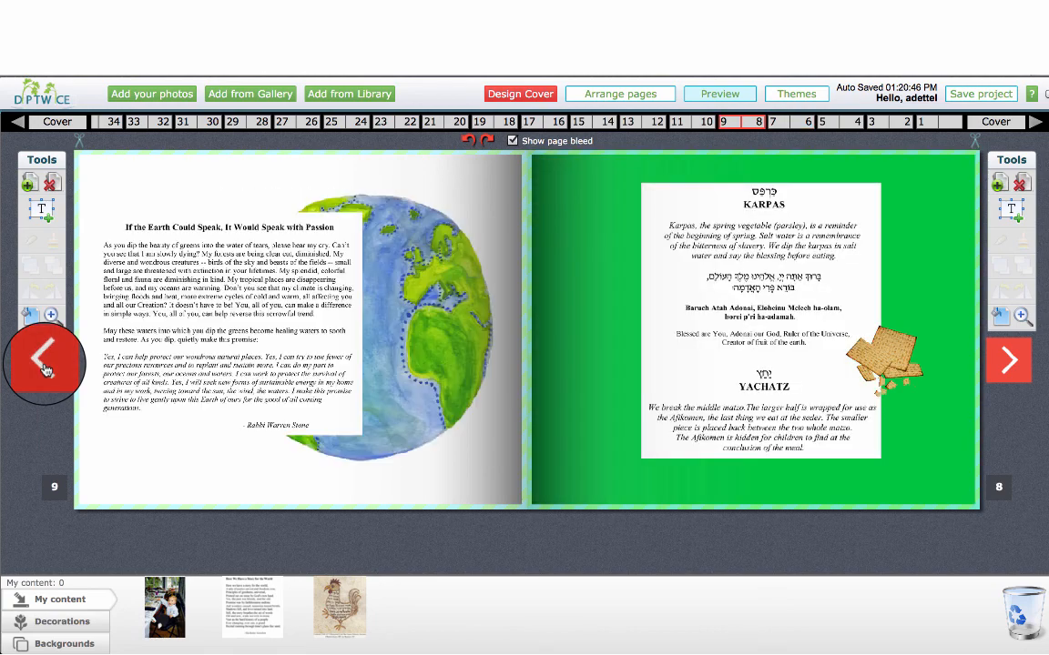
left_click(45, 368)
left_click(46, 369)
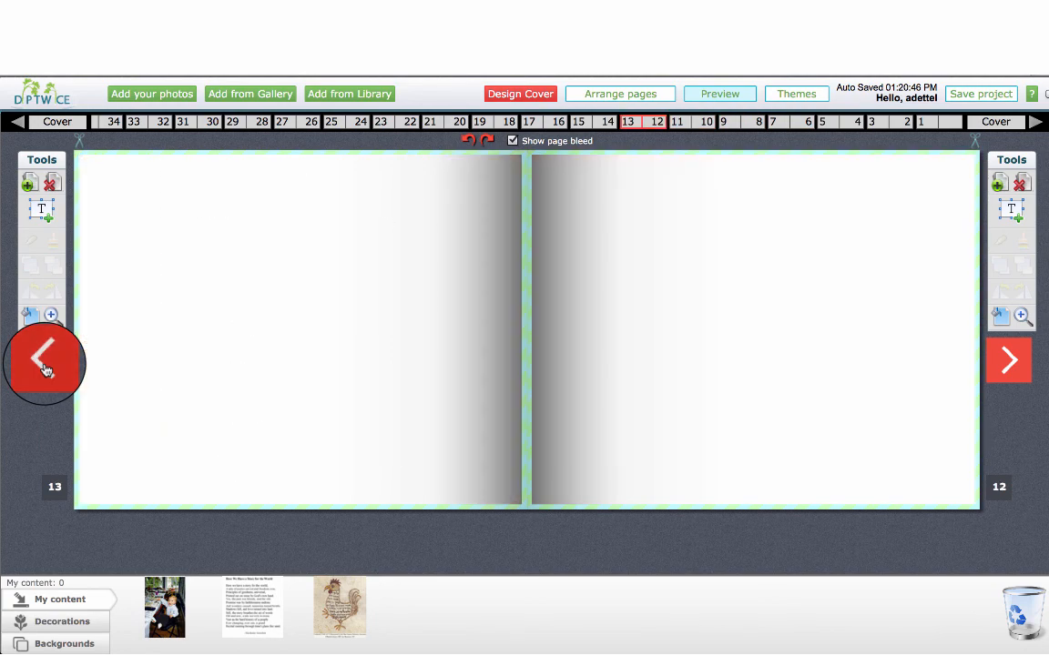
left_click(46, 369)
left_click(44, 364)
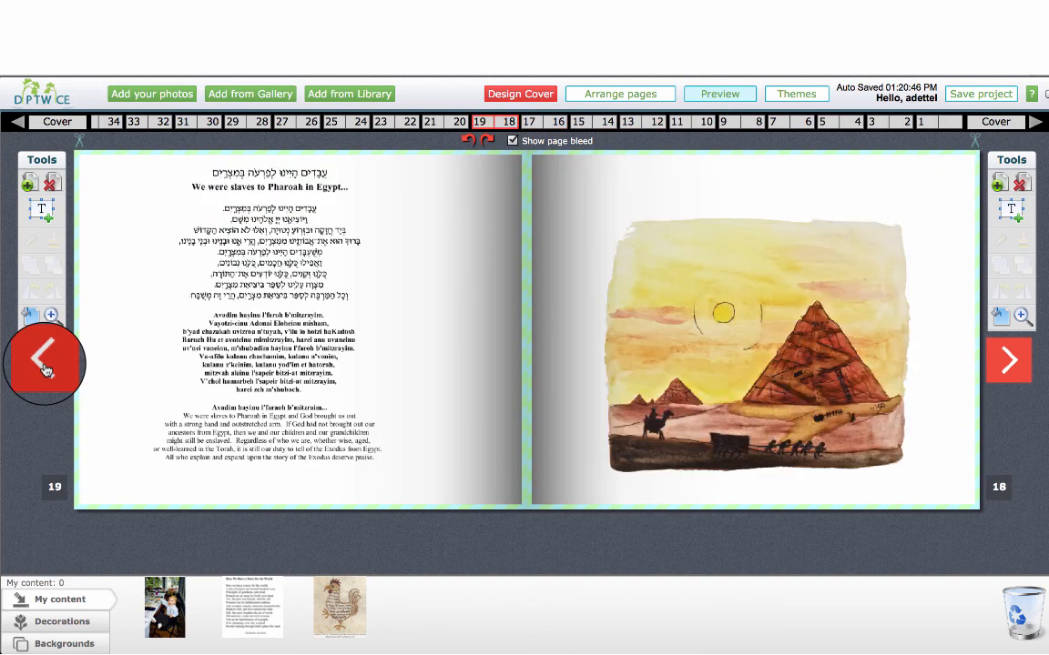
left_click(150, 128)
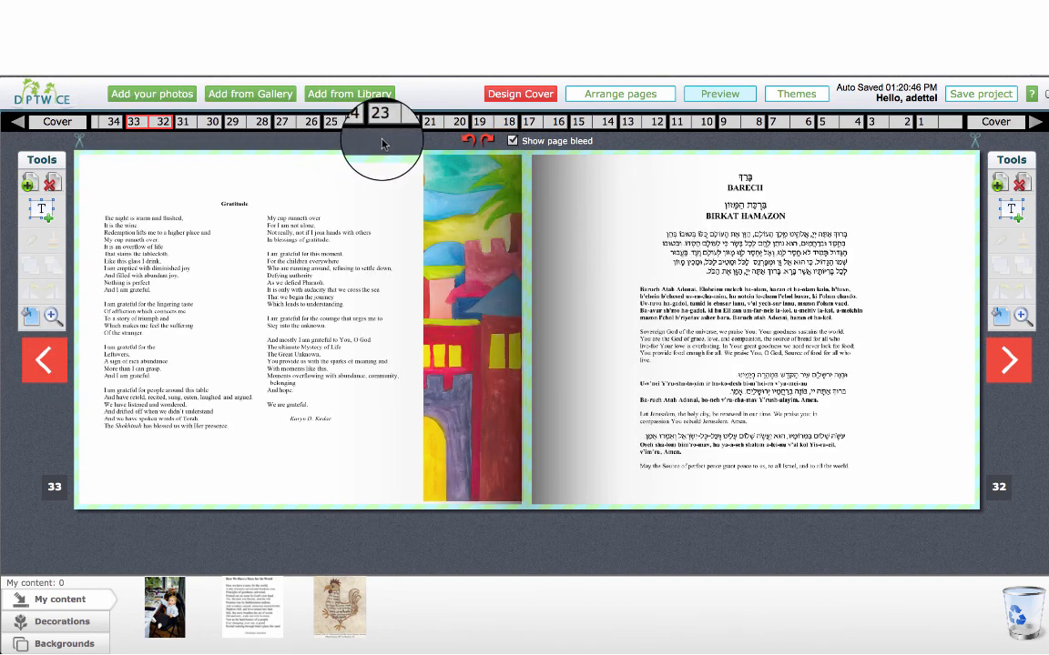
left_click(460, 128)
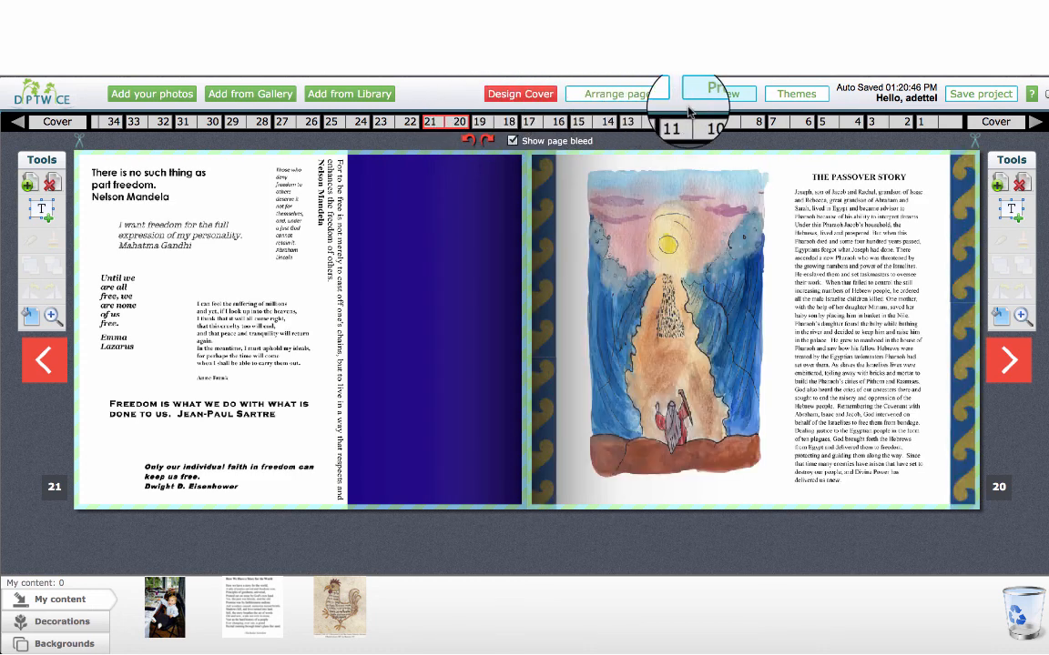
left_click(940, 126)
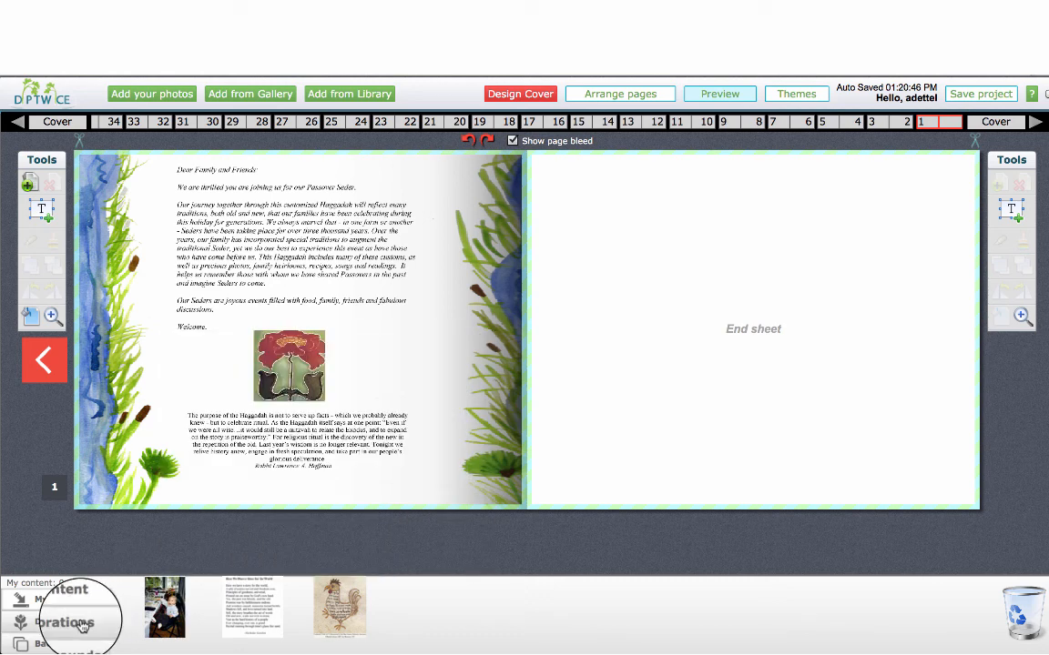
Replace the red flower picture on page 1 with the gold seder plate decoration, and rotate the plate a quarter turn
left_click(80, 624)
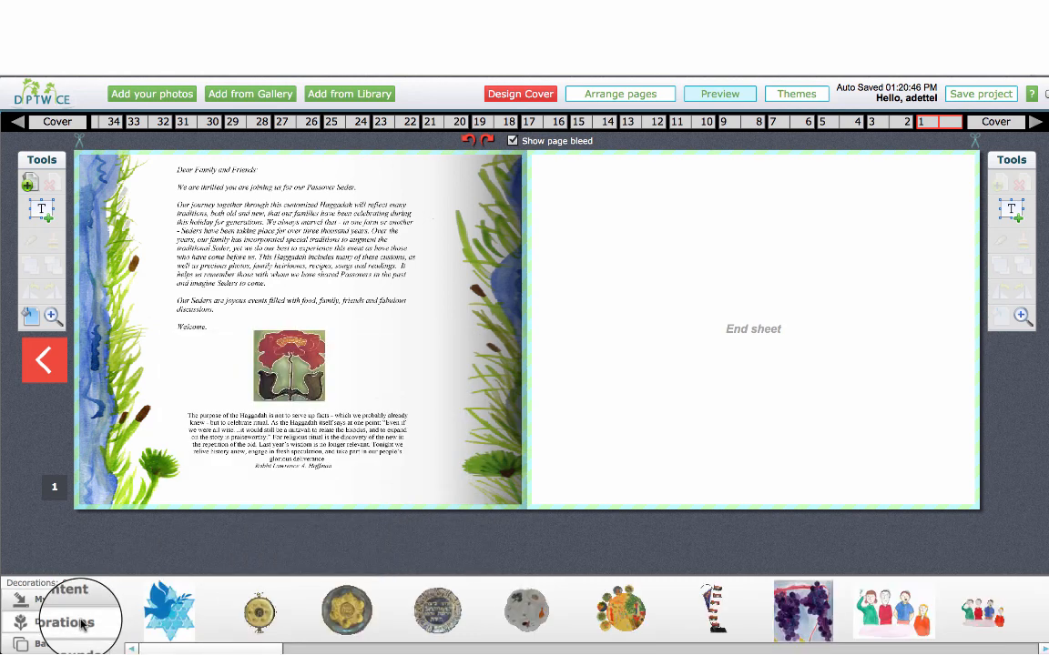
left_click(267, 378)
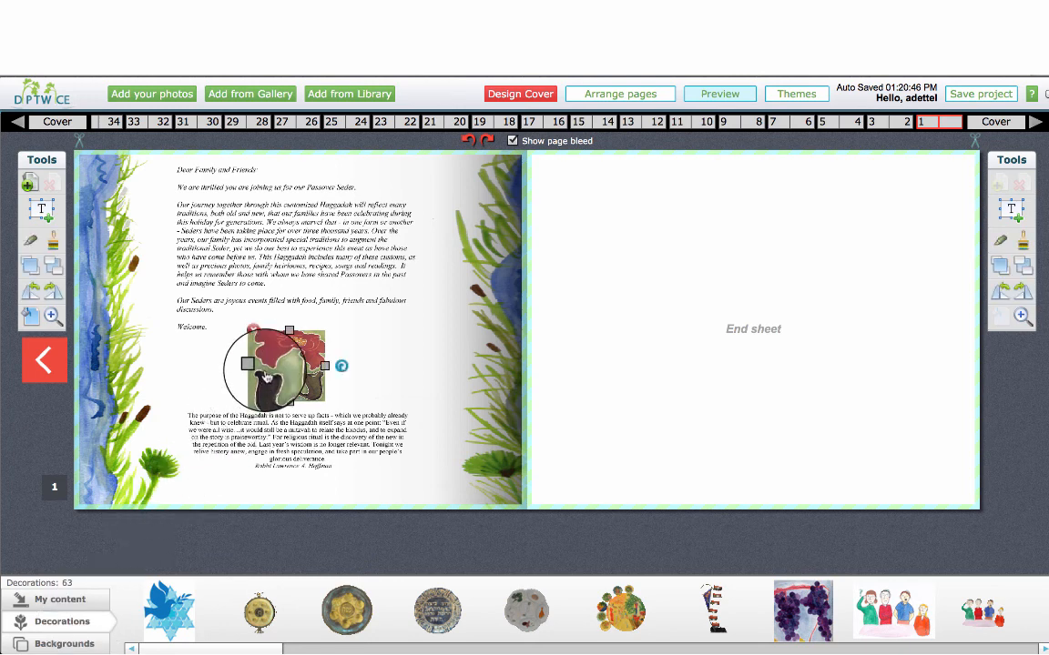
left_click(254, 331)
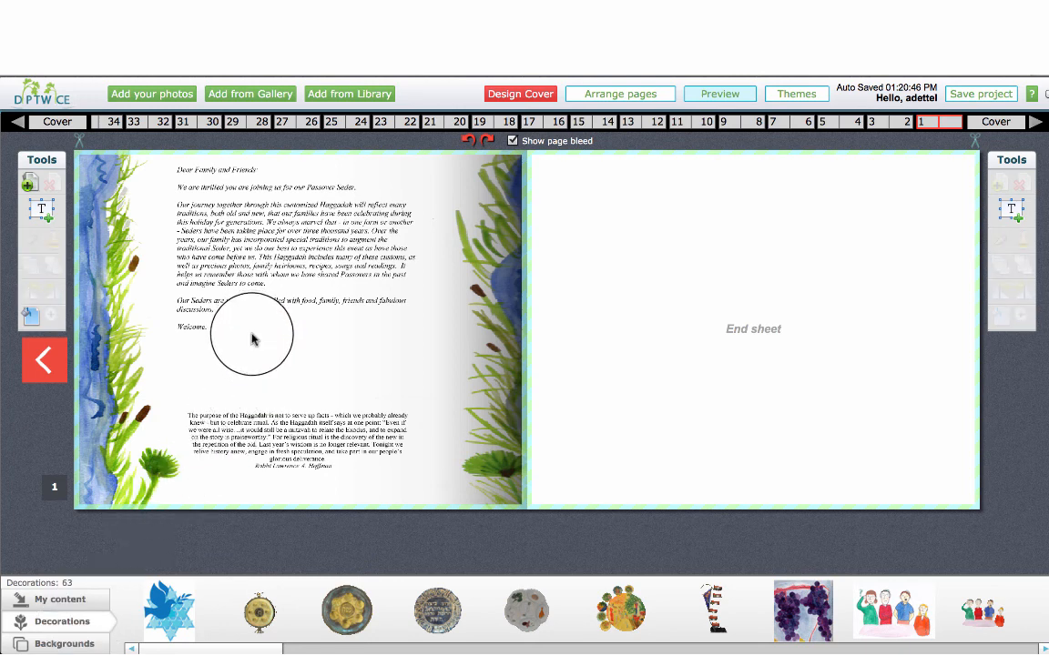
mouse_move(243, 589)
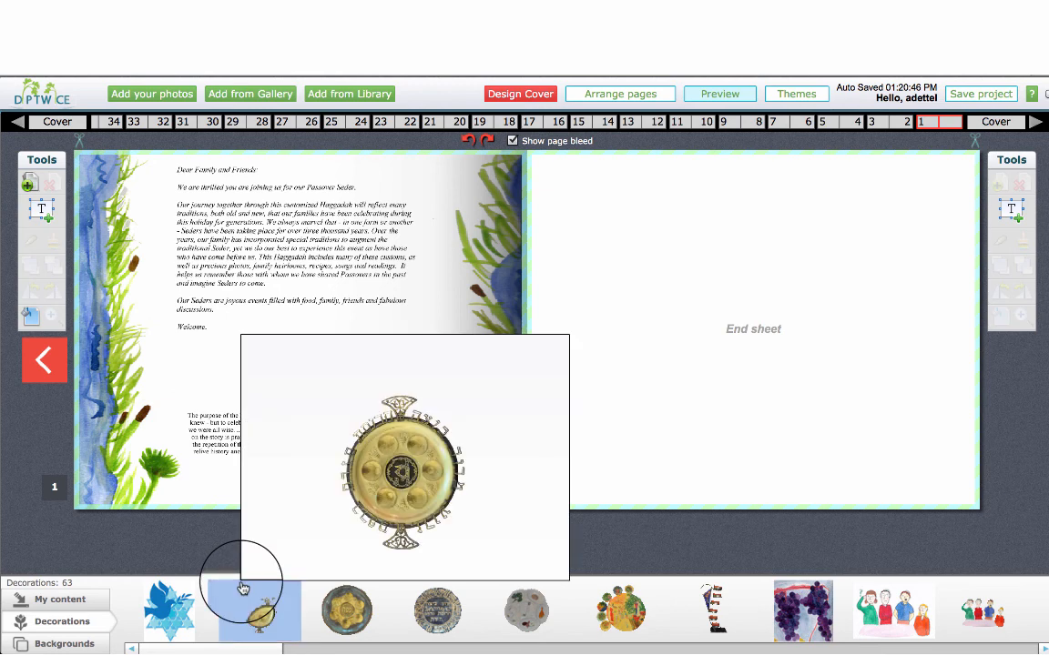
left_click_drag(243, 589, 272, 399)
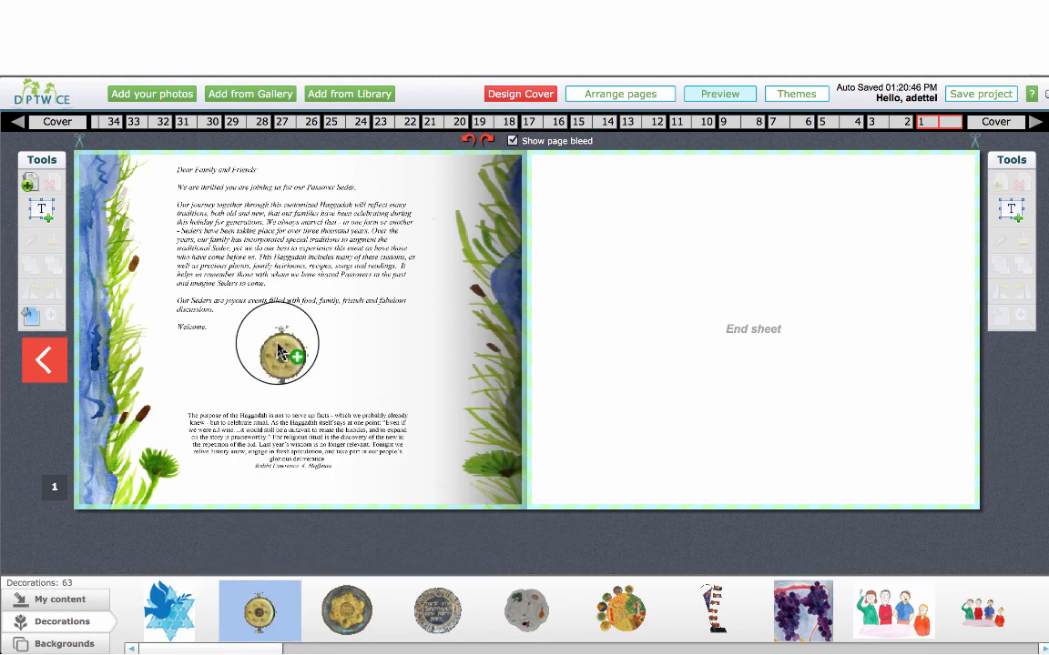
left_click_drag(278, 349, 299, 305)
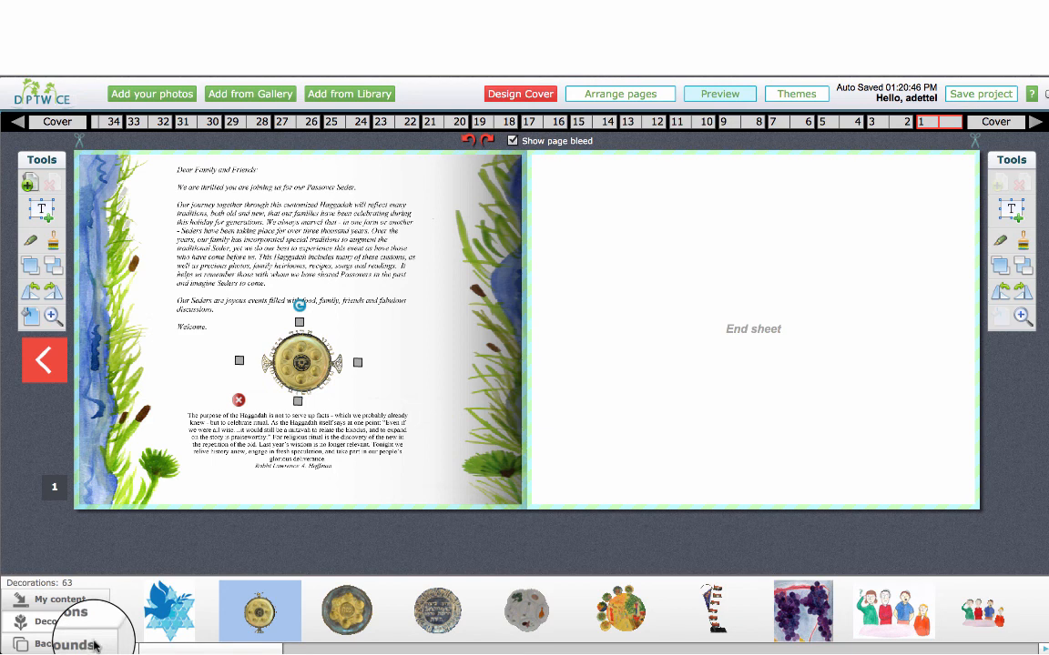
Try the matzah corner frame, horizontal and vertical matzah borders, and pink-and-blue watercolor as the background of page 1
left_click(95, 645)
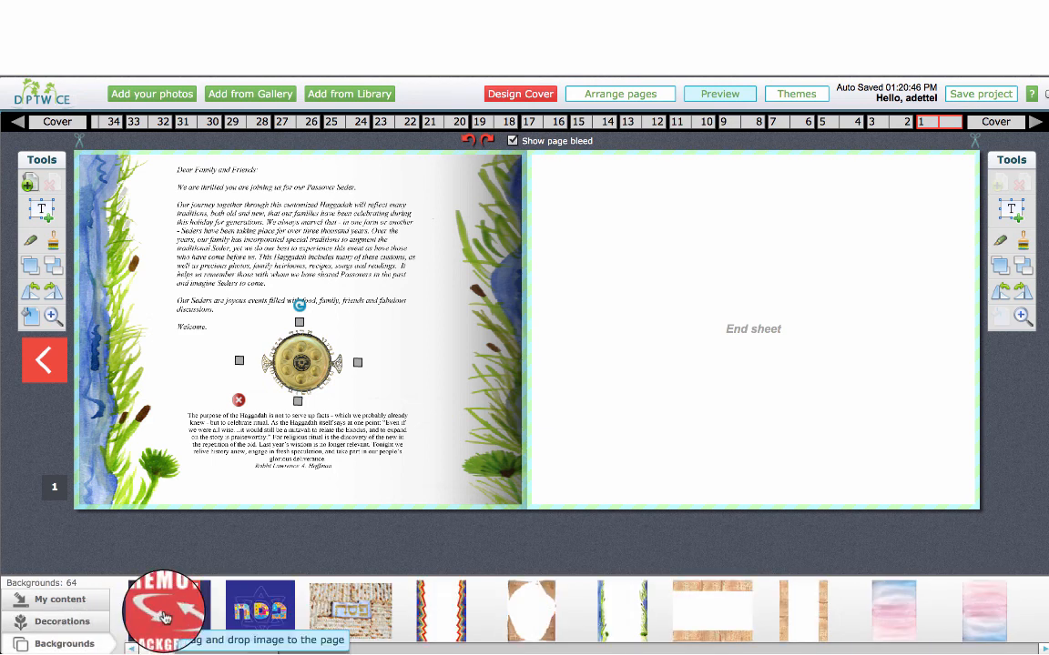
left_click_drag(164, 618, 135, 396)
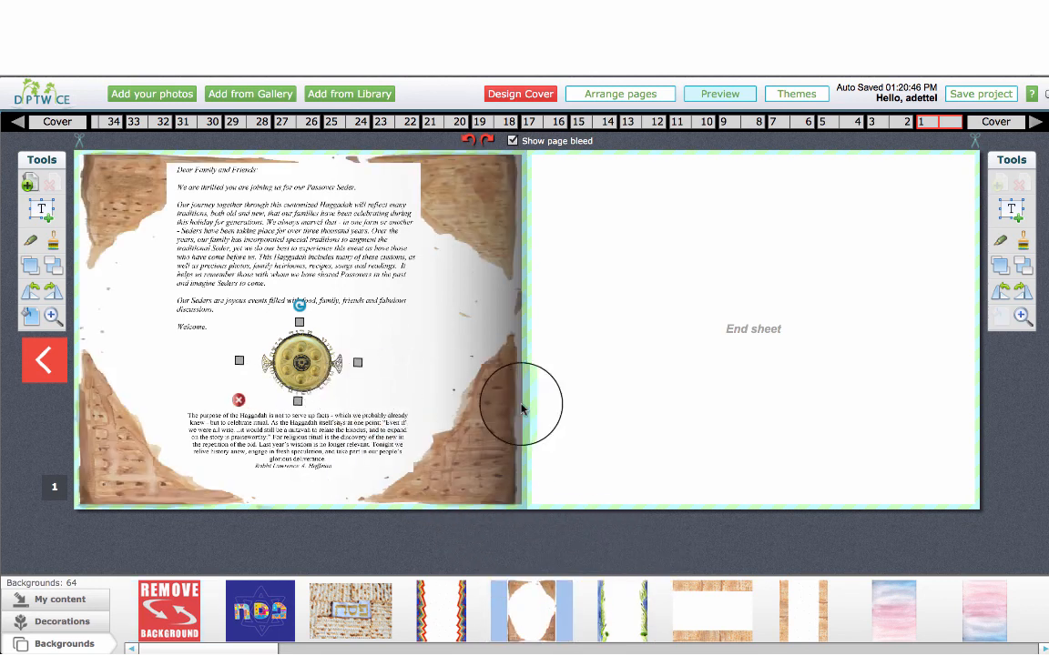
left_click_drag(713, 610, 340, 310)
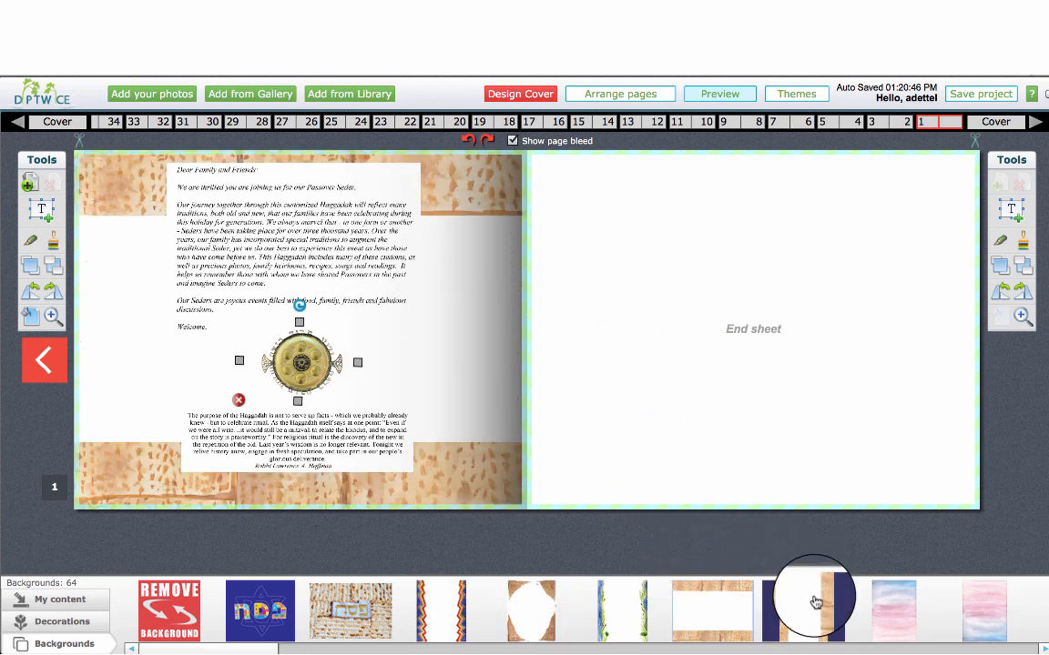
left_click_drag(816, 603, 438, 366)
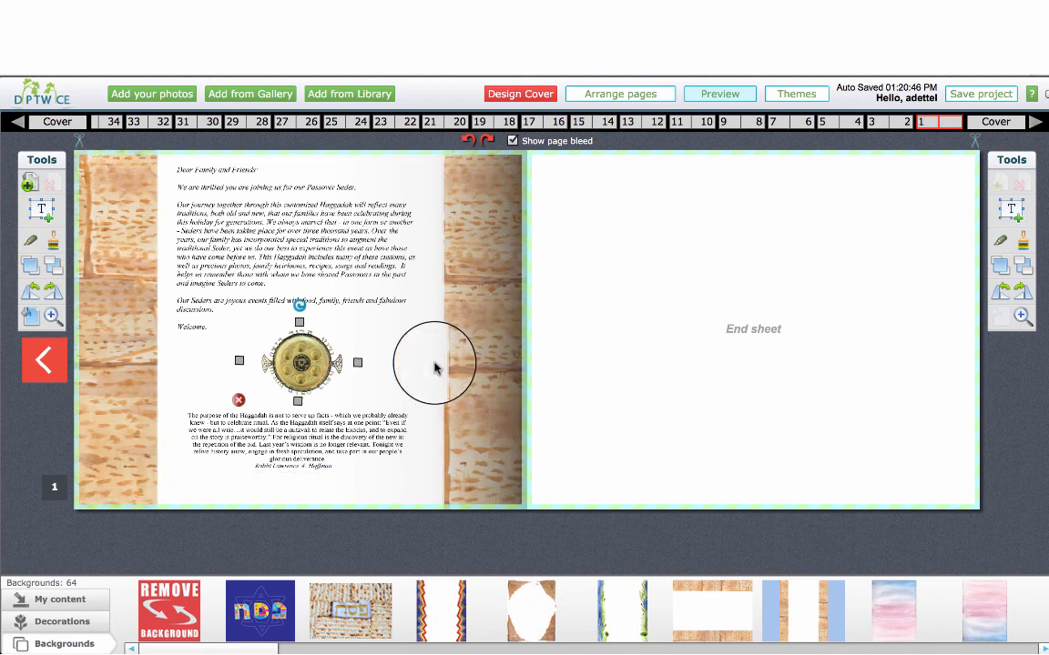
left_click_drag(978, 603, 393, 372)
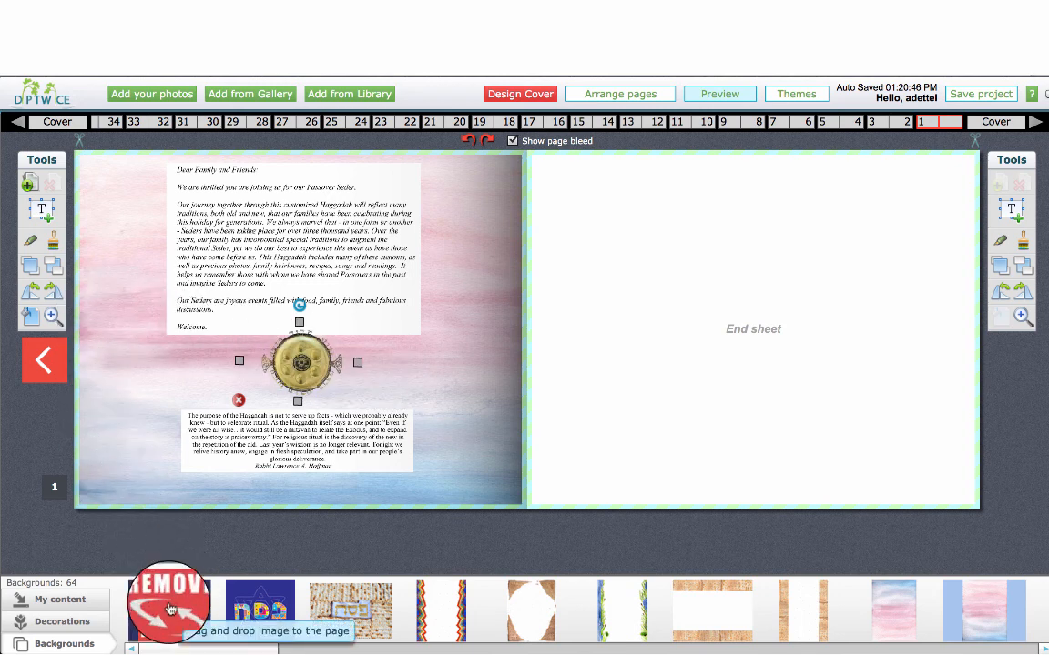
Remove the watercolor background image from page 1
left_click_drag(169, 608, 152, 493)
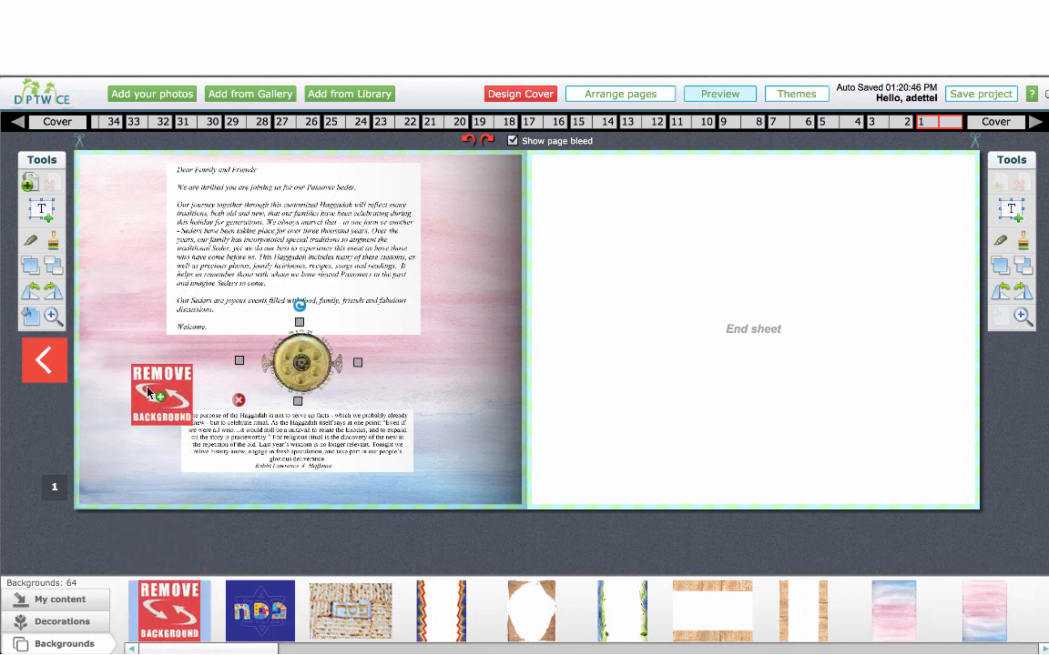
left_click_drag(147, 393, 146, 394)
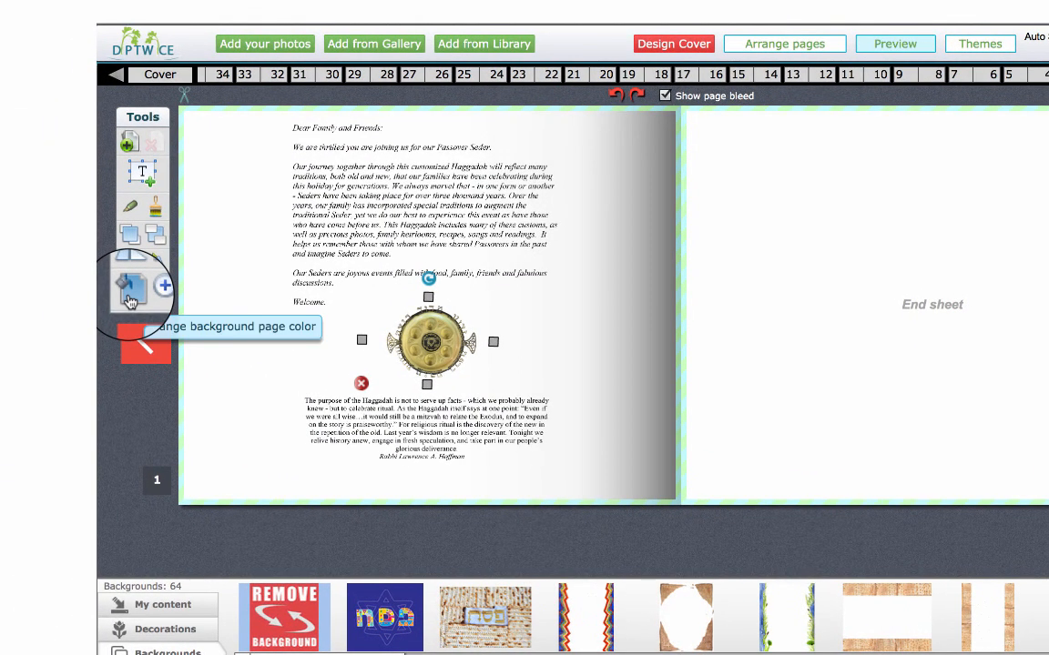
Try lime green, pinkish red and dark gray as page 1's background color, and reset it to No color
left_click(130, 301)
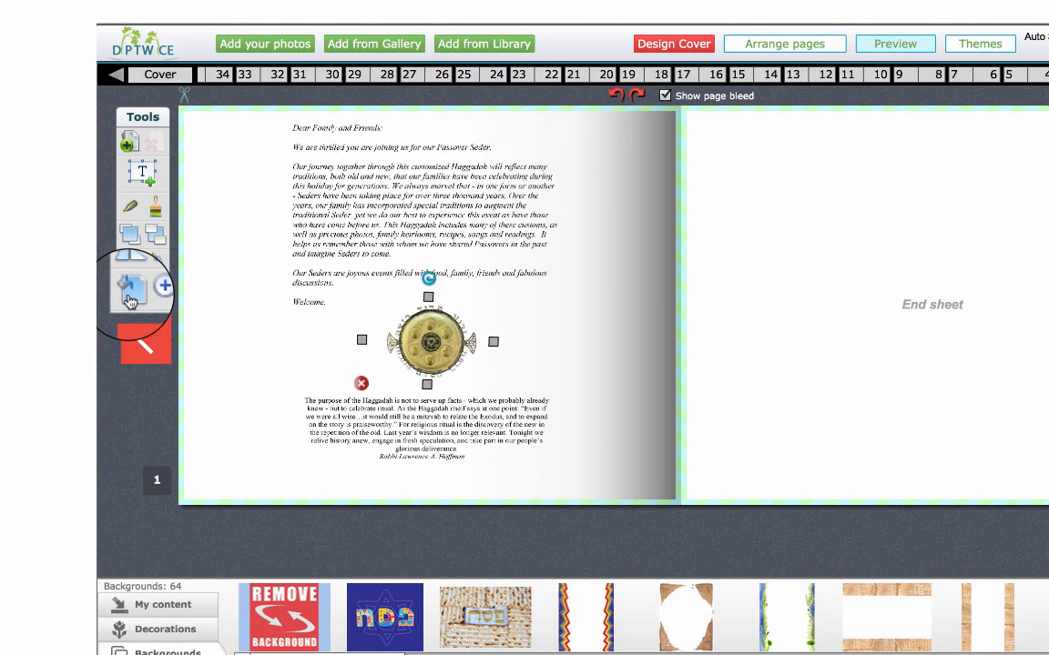
left_click(135, 293)
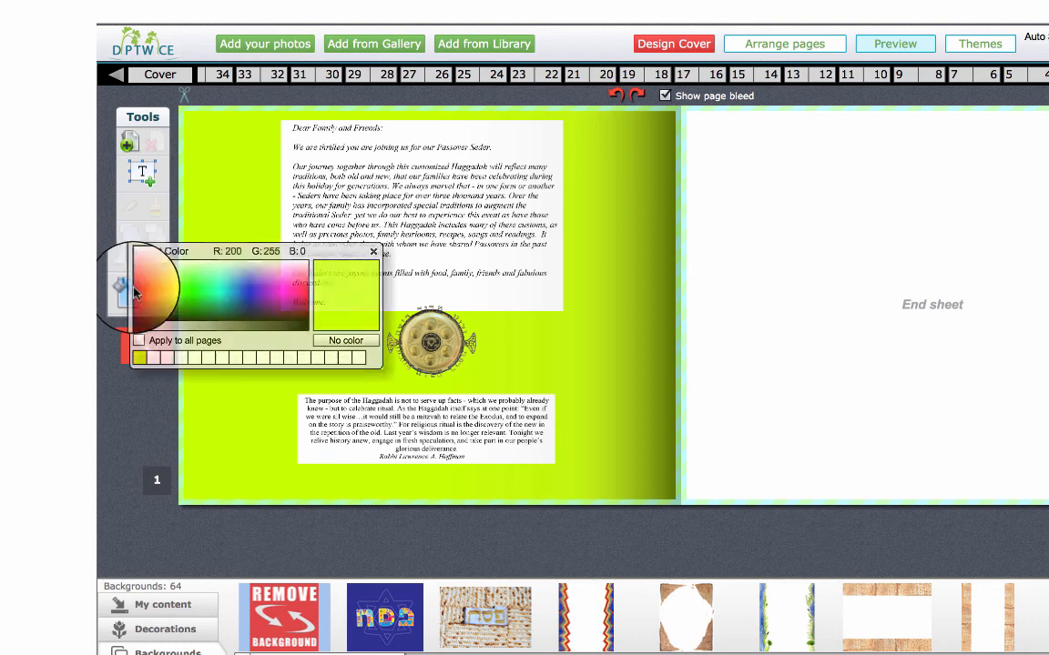
left_click(304, 290)
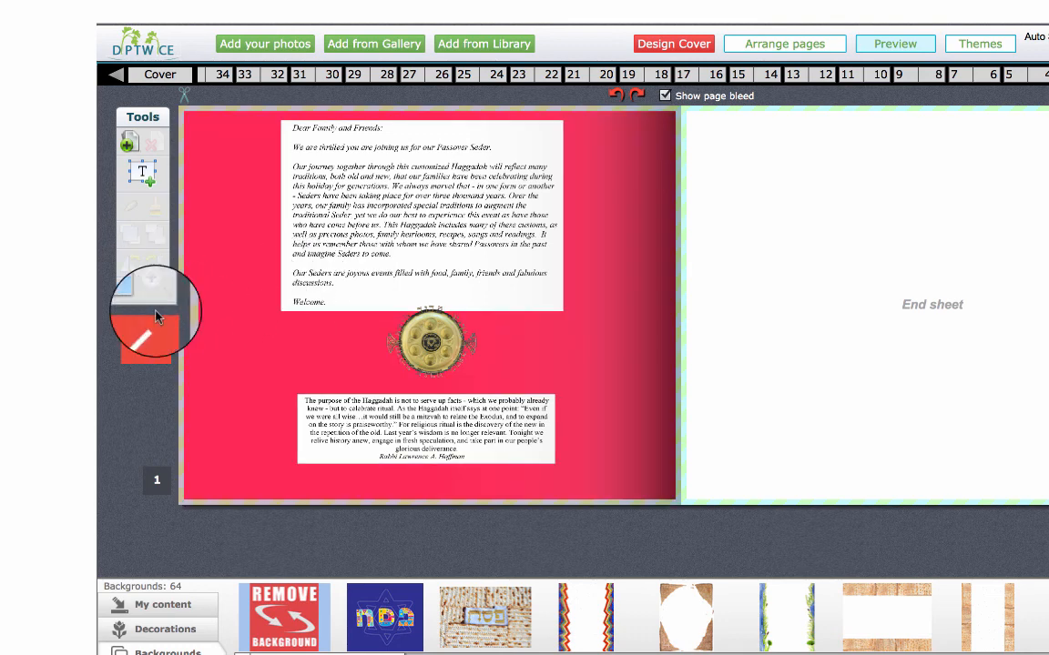
left_click(126, 298)
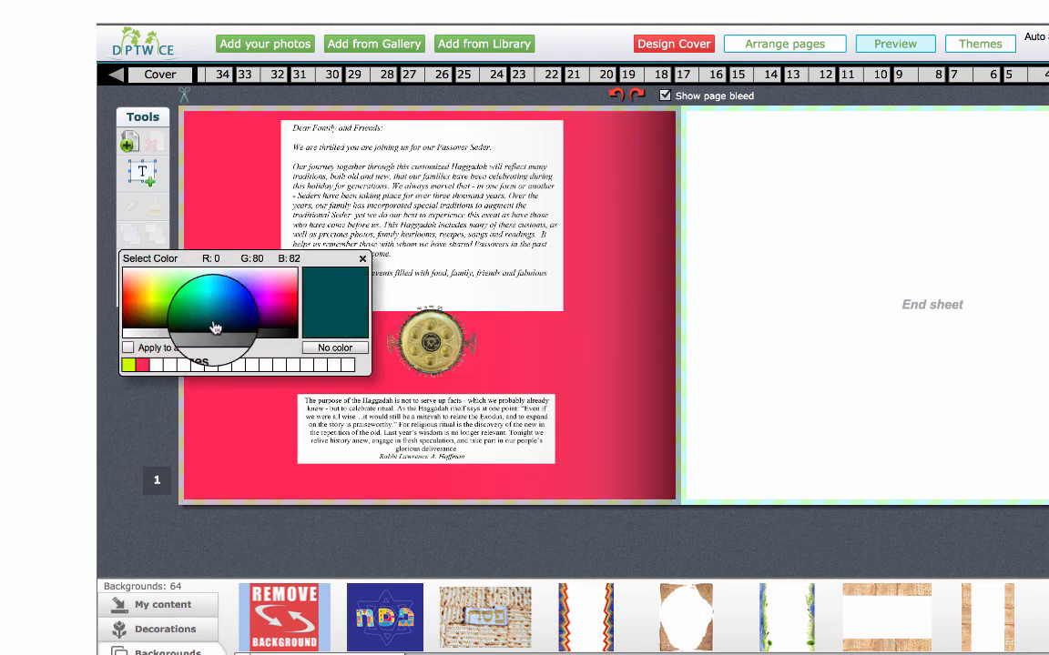
left_click(258, 337)
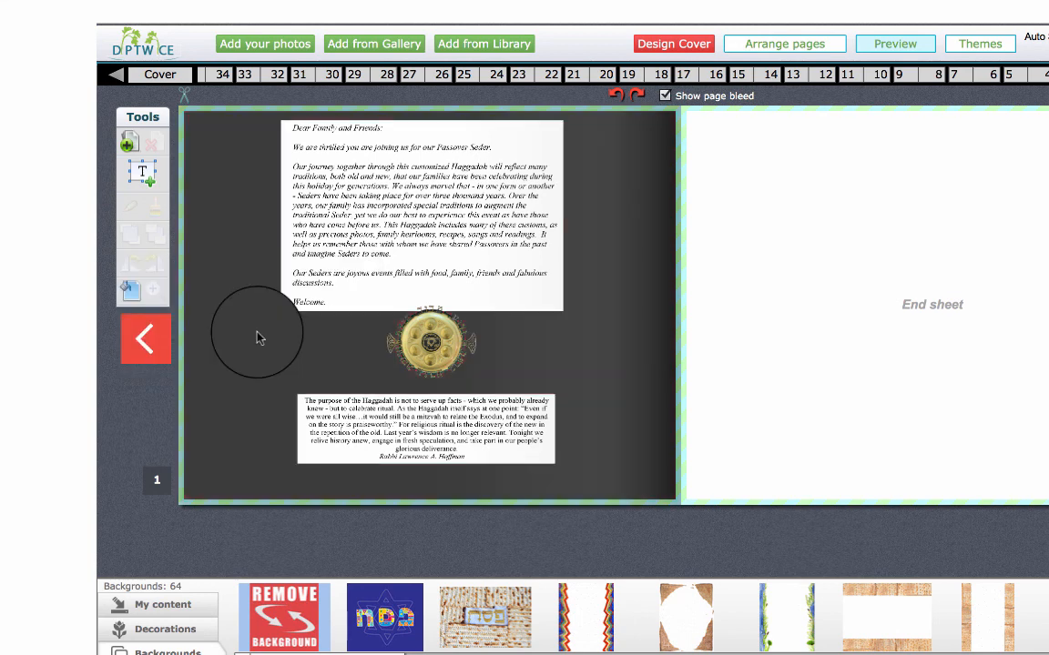
left_click(130, 297)
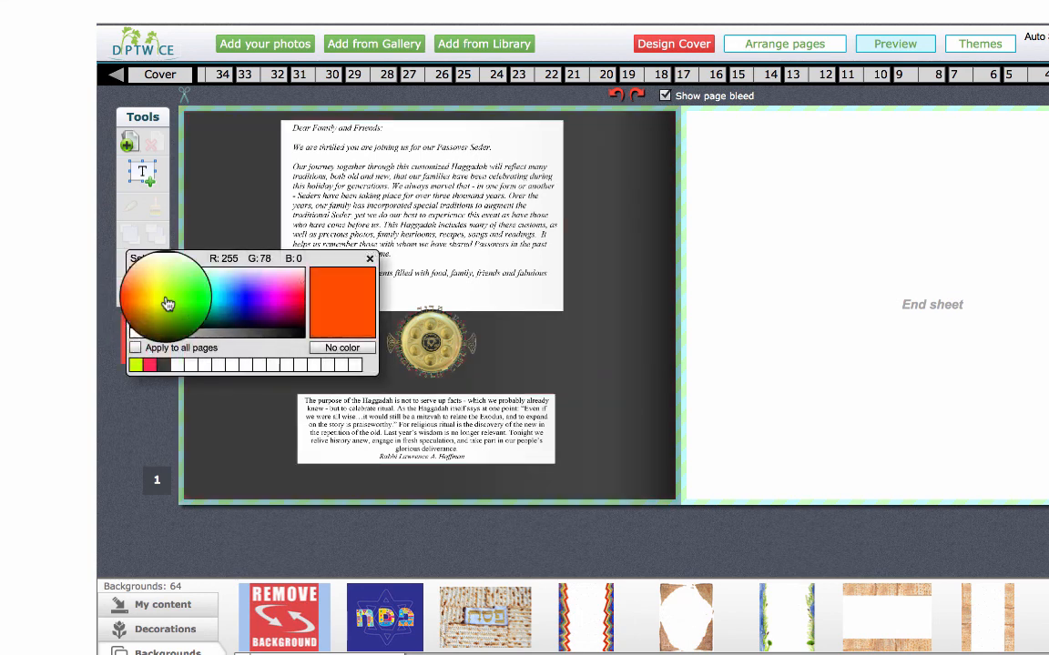
left_click(345, 349)
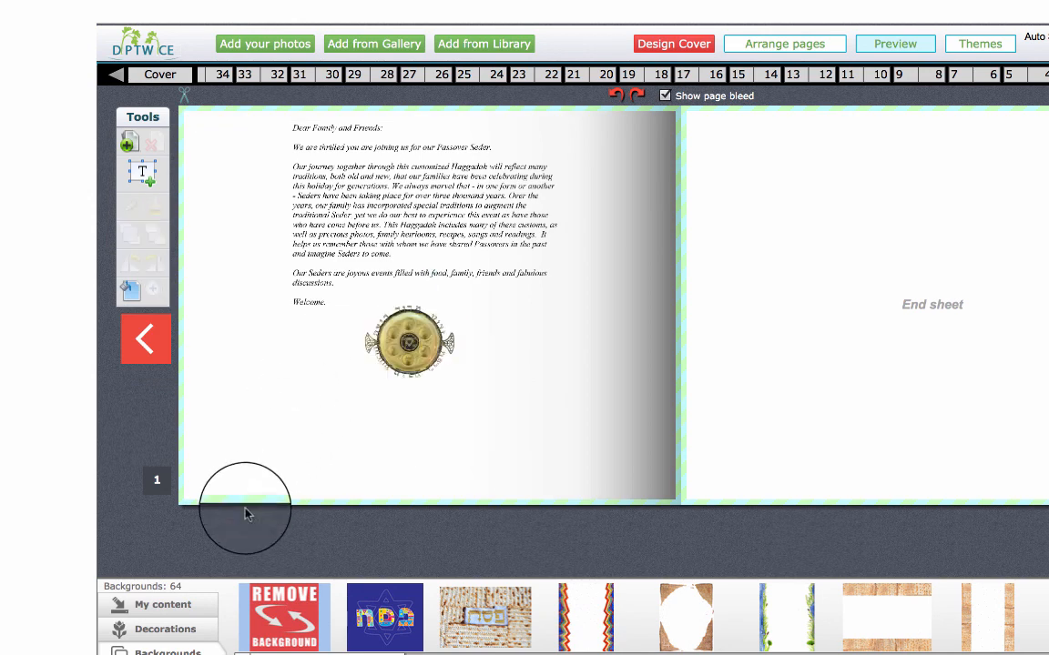
Place the uploaded photo from My content on page 1, delete the seder plate, and move the photo into its place
left_click(193, 608)
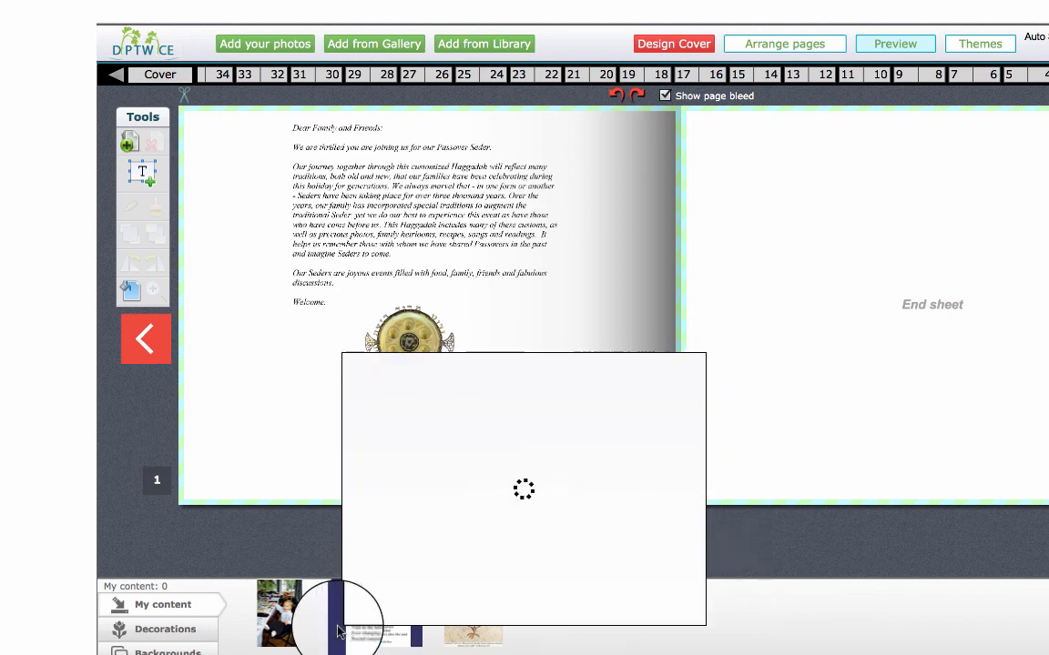
left_click_drag(273, 617, 323, 378)
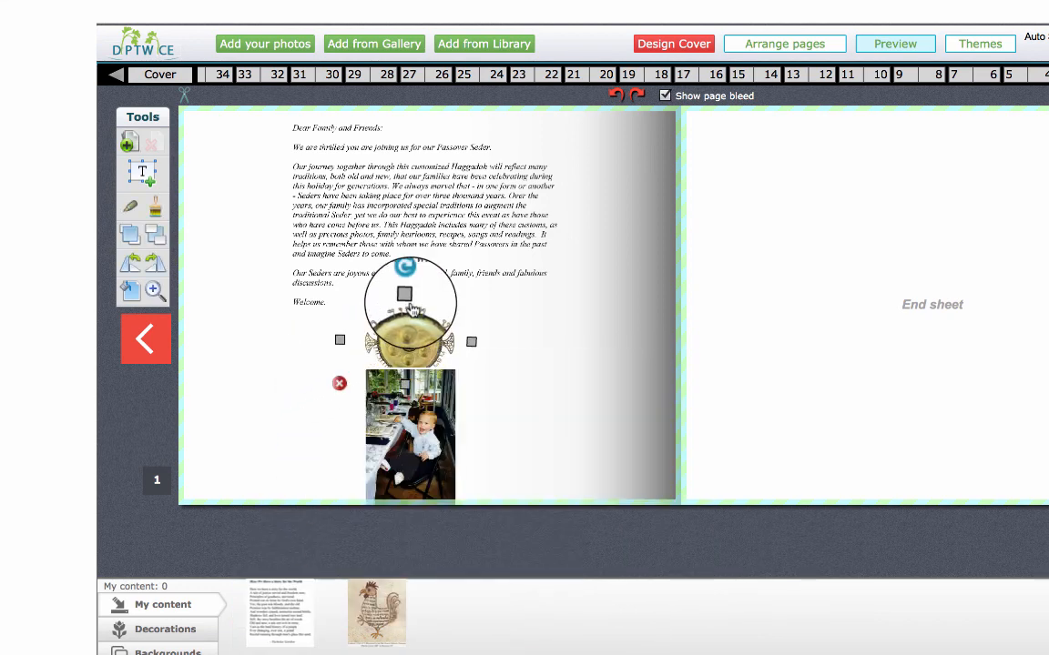
left_click(339, 383)
left_click_drag(394, 417, 405, 382)
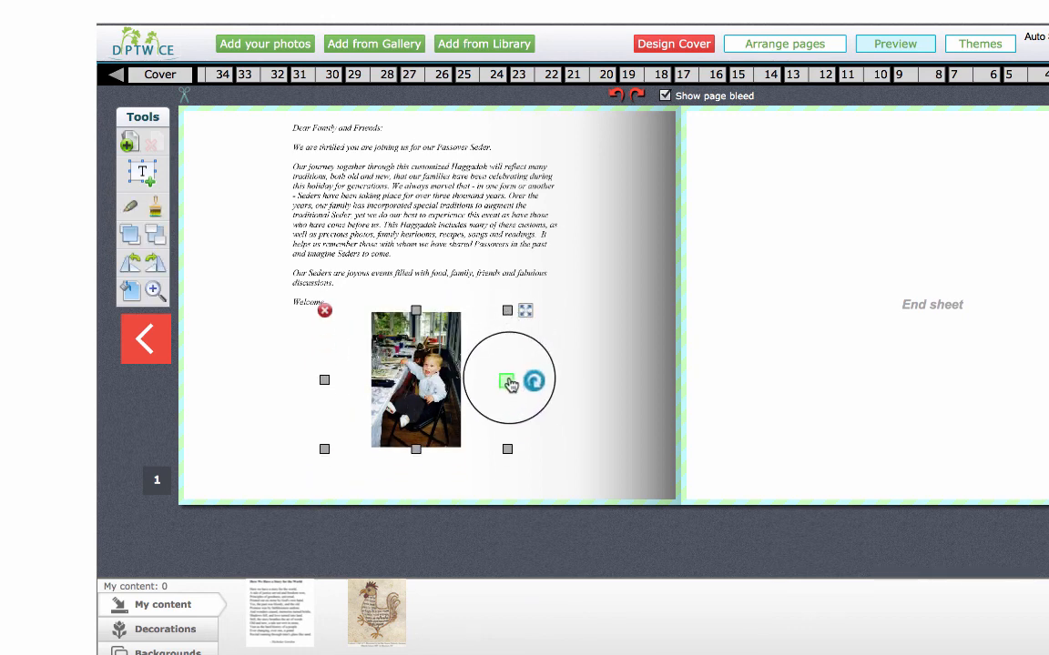
Enlarge the photo's frame and move it to the upper part of page 1, opening the photo for editing
left_click_drag(508, 381, 580, 381)
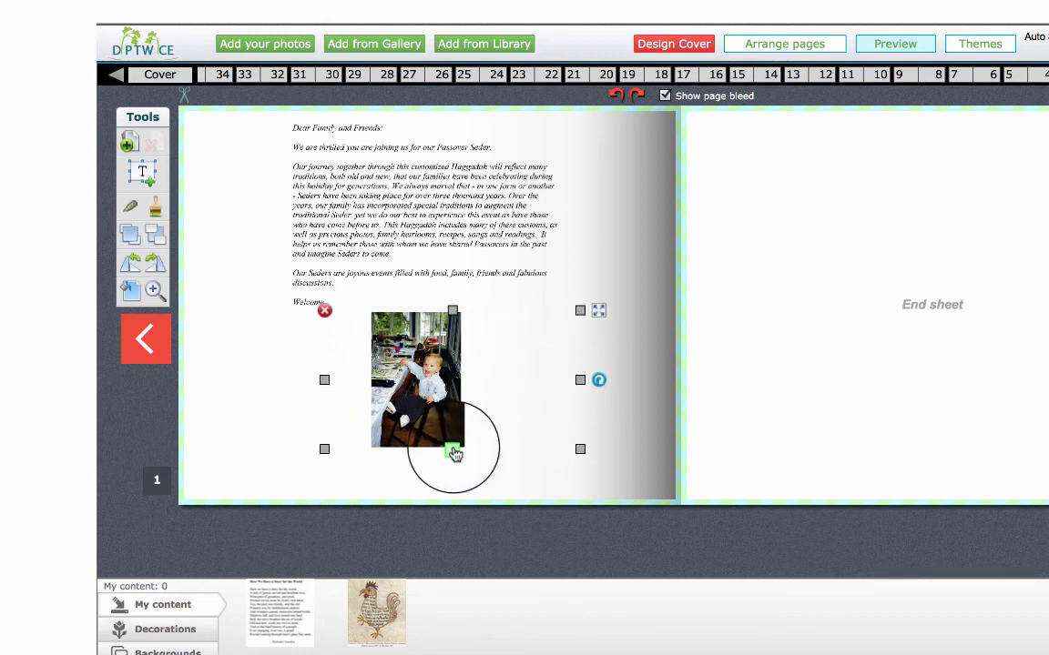
left_click_drag(445, 457, 452, 504)
left_click_drag(424, 420, 431, 155)
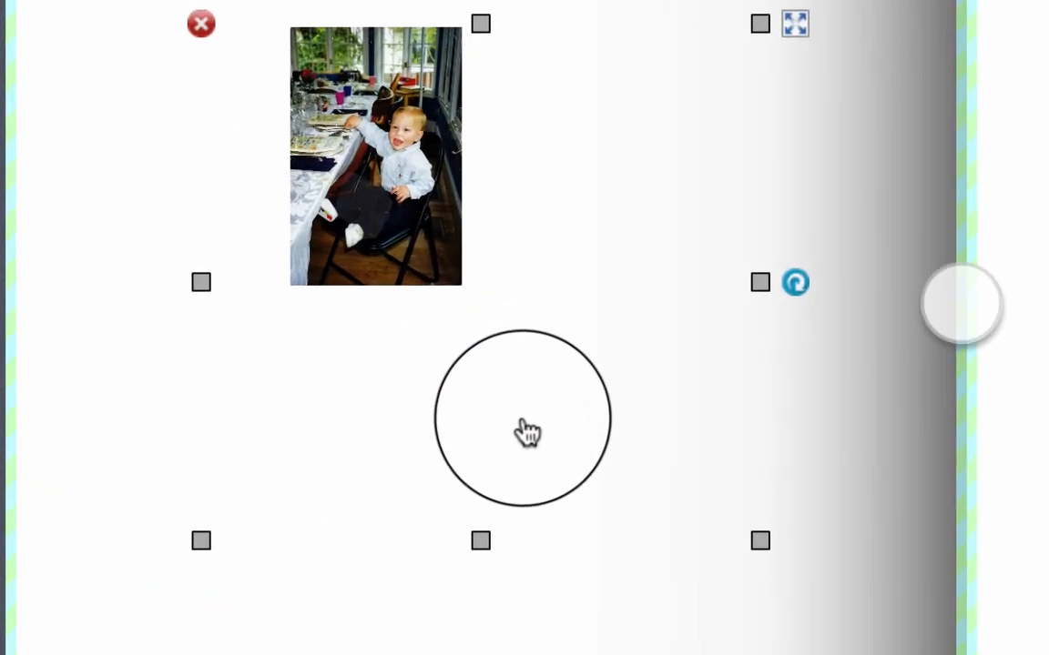
left_click(501, 412)
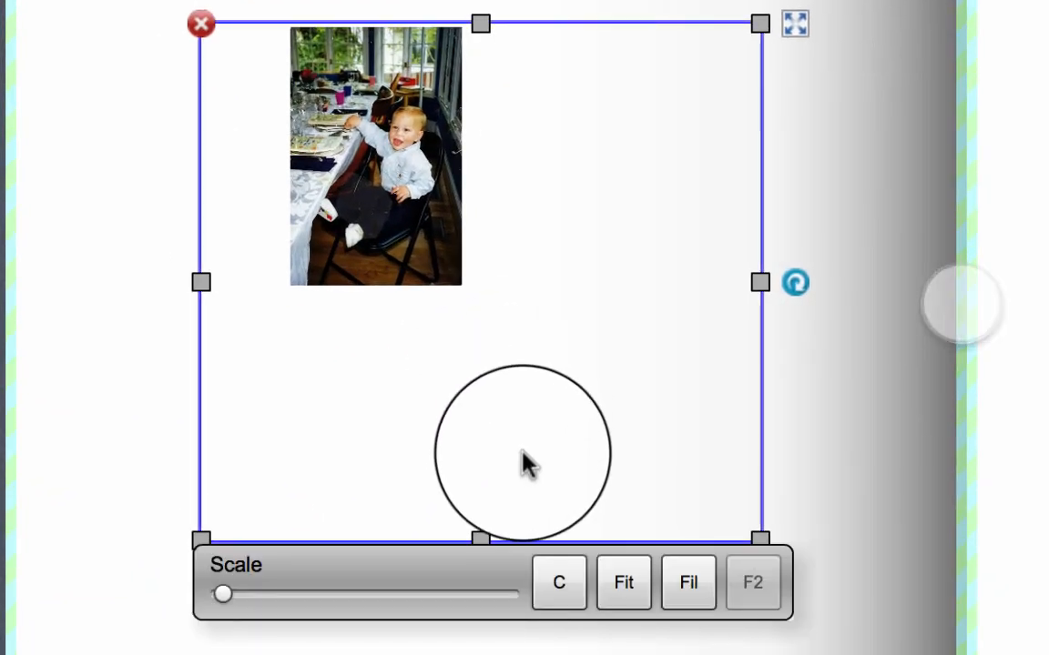
Enlarge and reposition the photo inside its frame, try centering and fitting it, and make it fill the frame
left_click_drag(222, 599, 256, 594)
left_click_drag(587, 339, 455, 118)
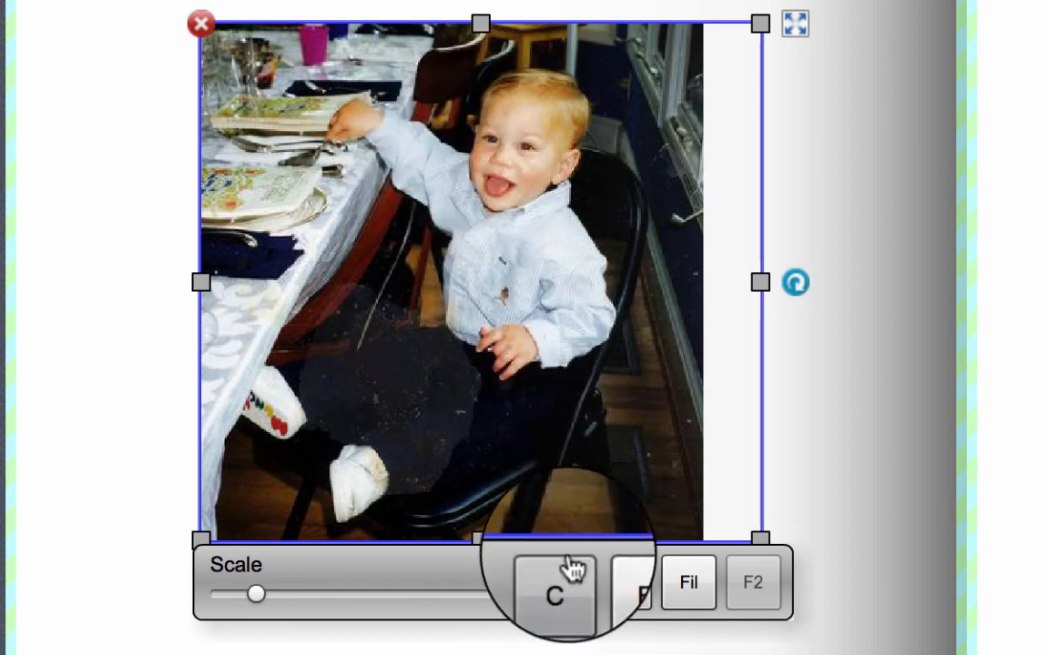
left_click(566, 584)
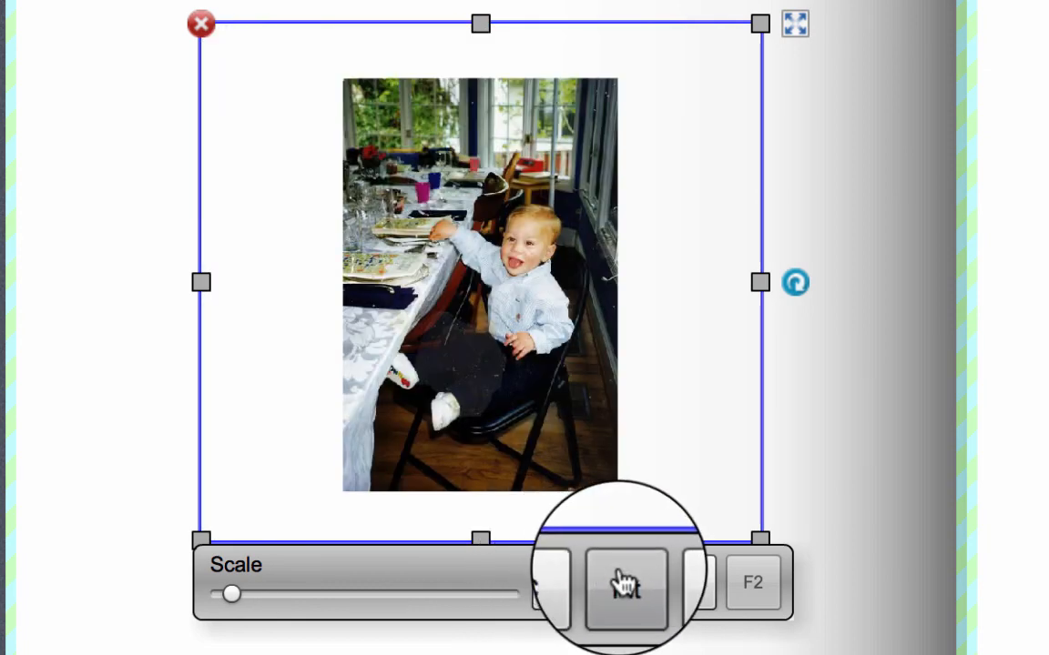
left_click(624, 583)
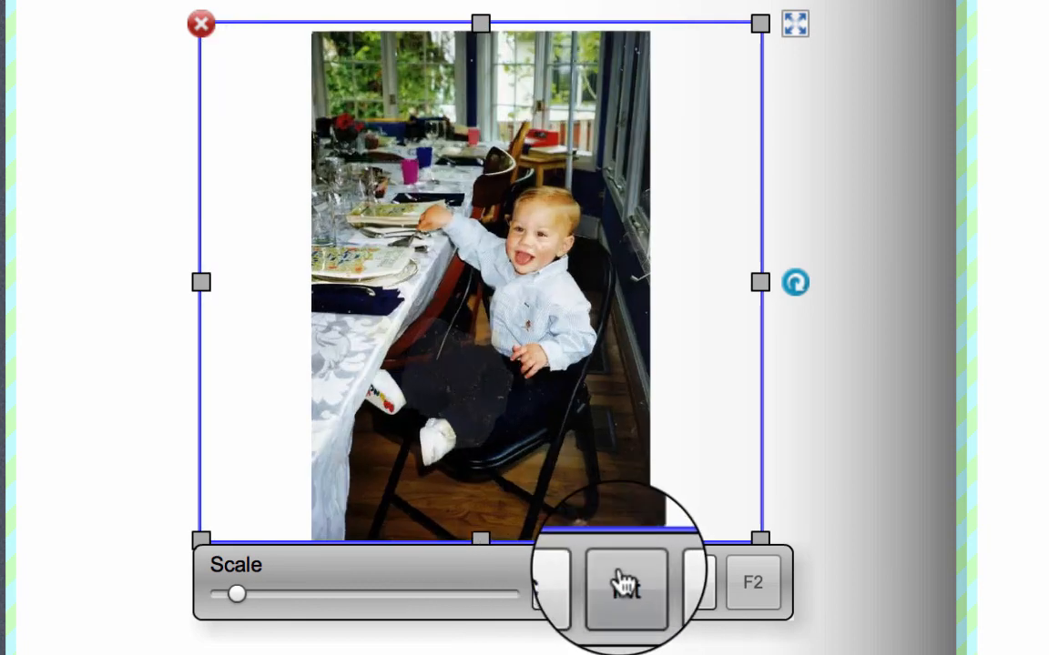
left_click(689, 595)
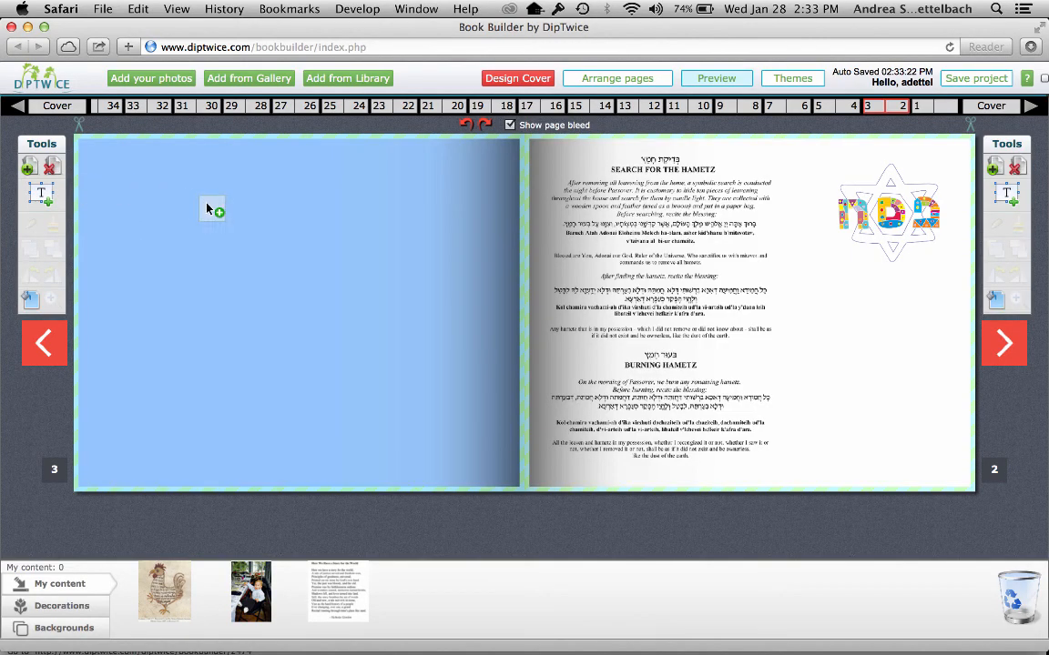
Add a text box on page 3 reading "This is my personalized Haggadah made with DipTwice" in Verdana, size 24
double_click(271, 278)
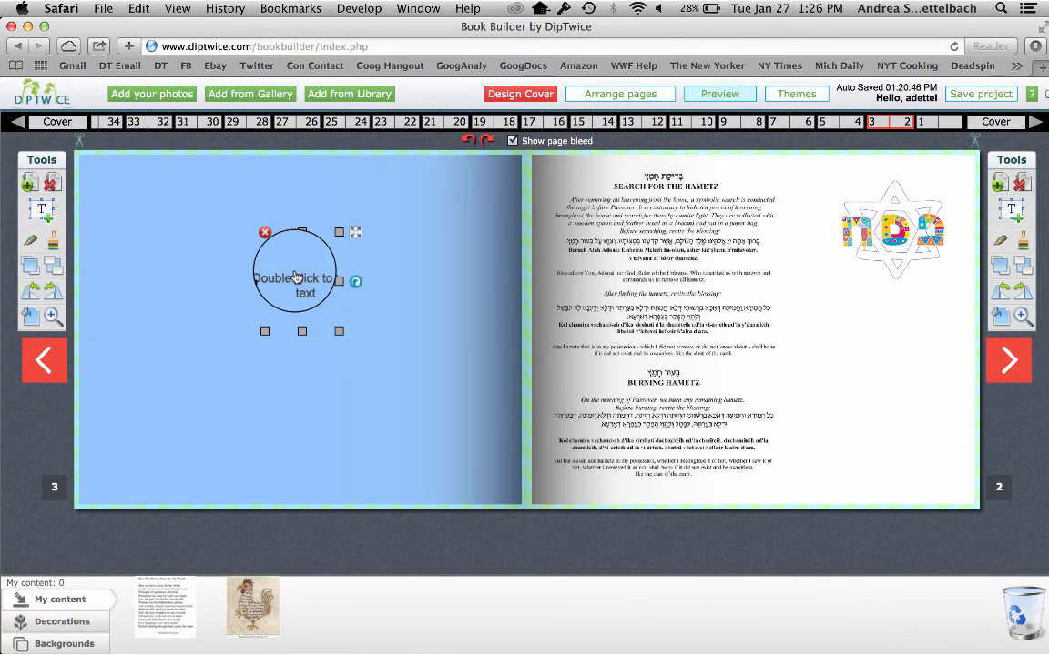
double_click(296, 277)
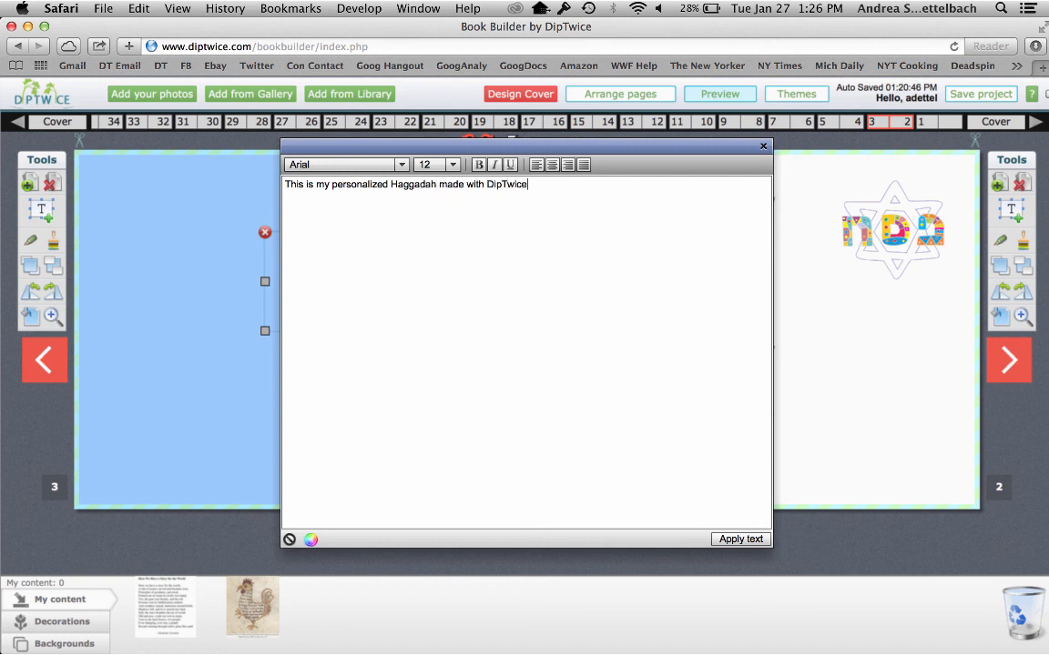
left_click_drag(530, 184, 284, 184)
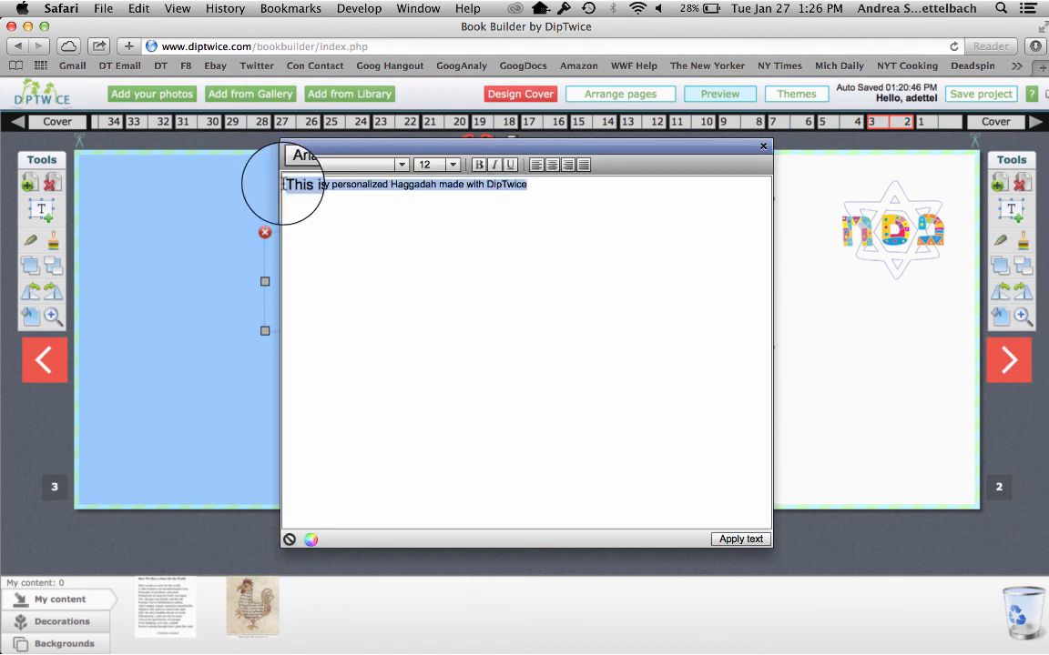
left_click(394, 164)
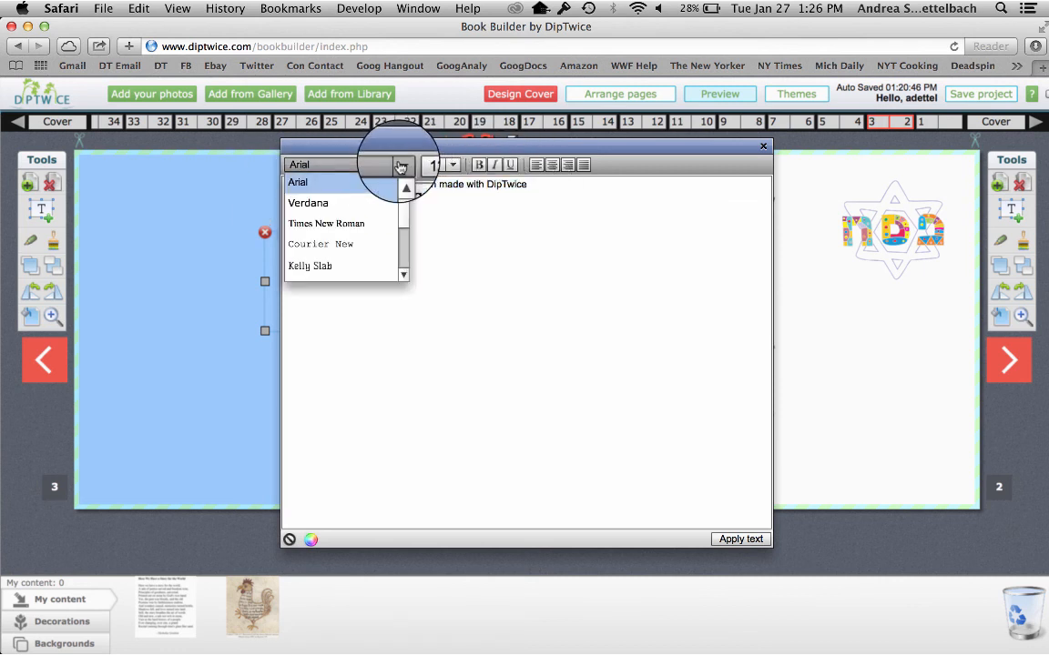
left_click(364, 201)
left_click(451, 164)
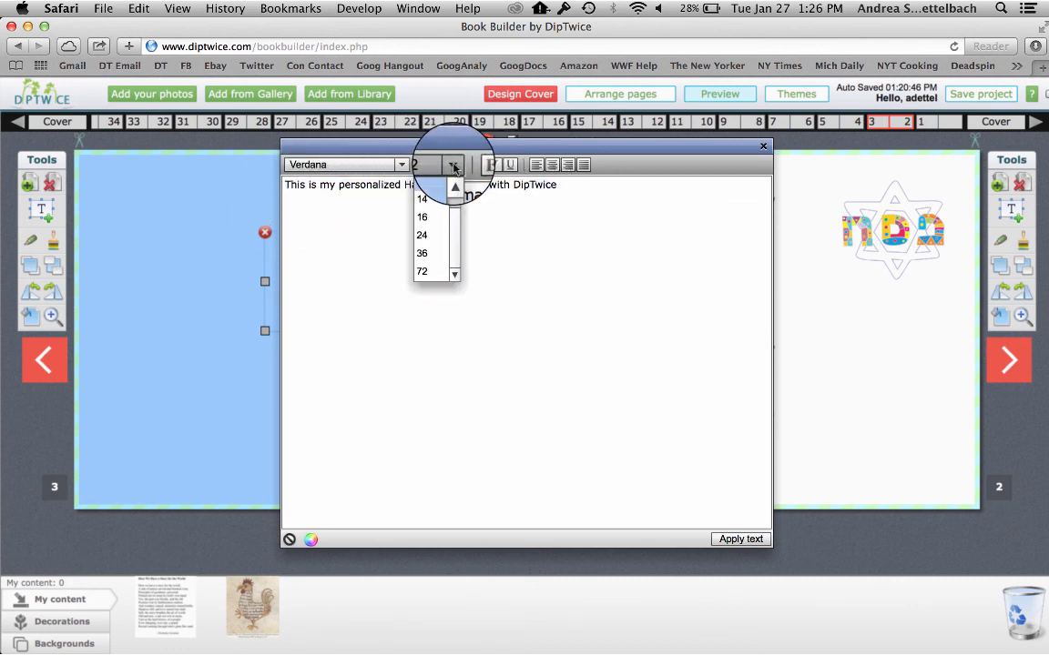
left_click(435, 235)
Make the Haggadah sentence bold, centered and magenta-pink, and apply it to the page 3 text box
left_click(478, 165)
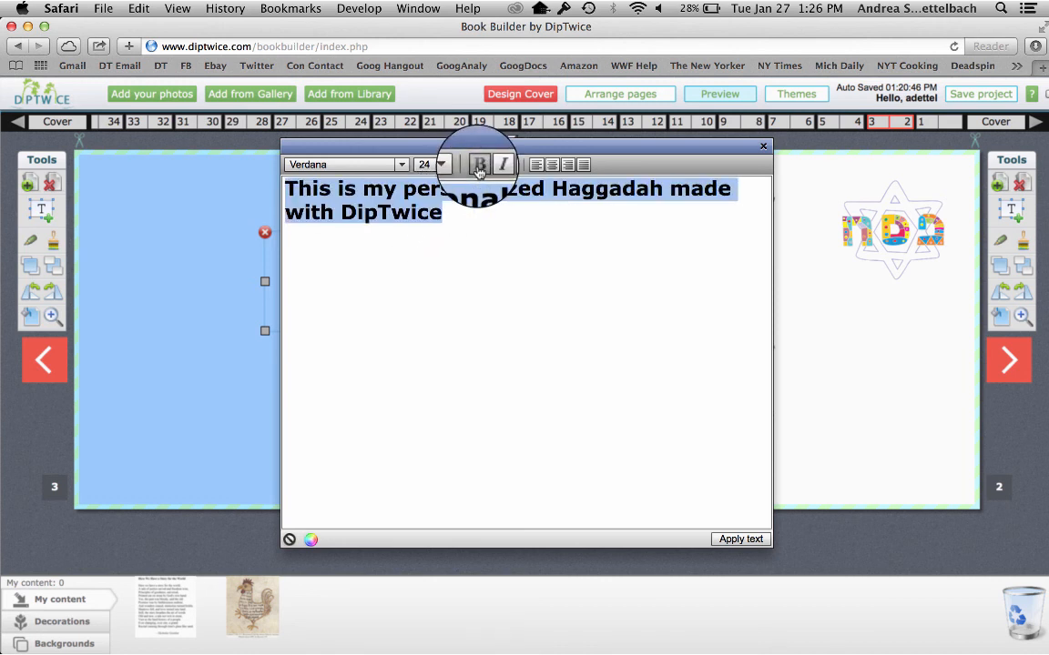
left_click(551, 165)
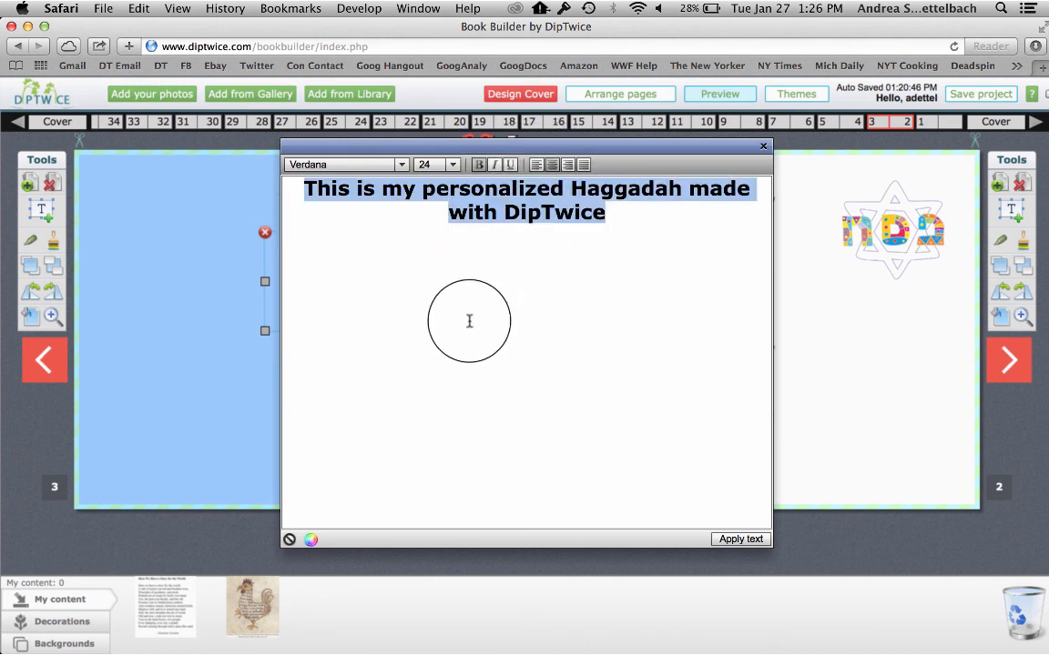
left_click(312, 541)
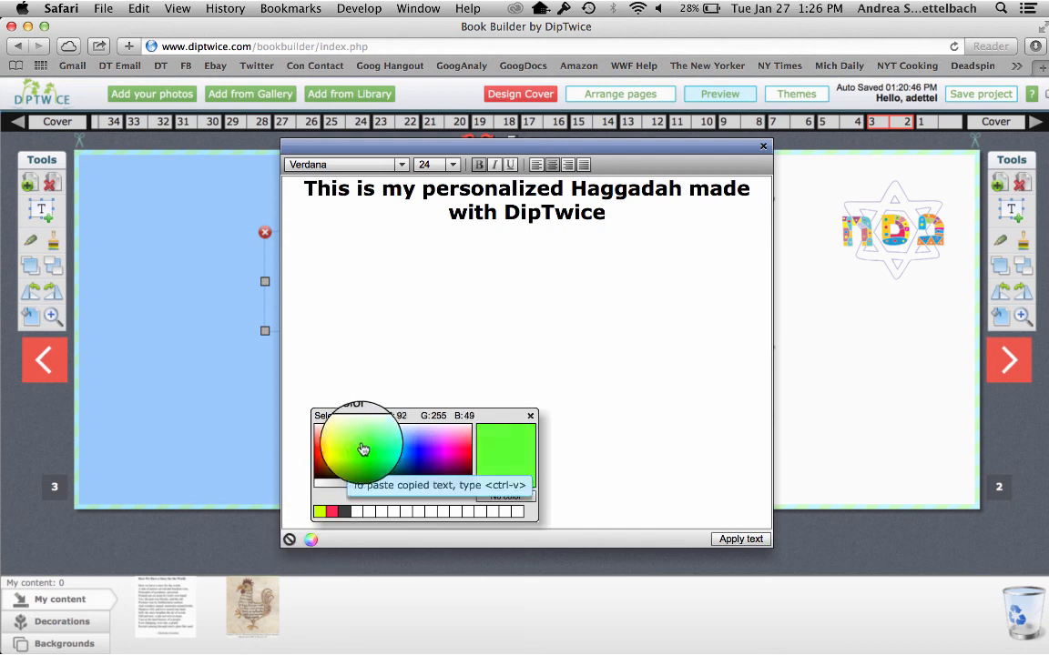
left_click(462, 440)
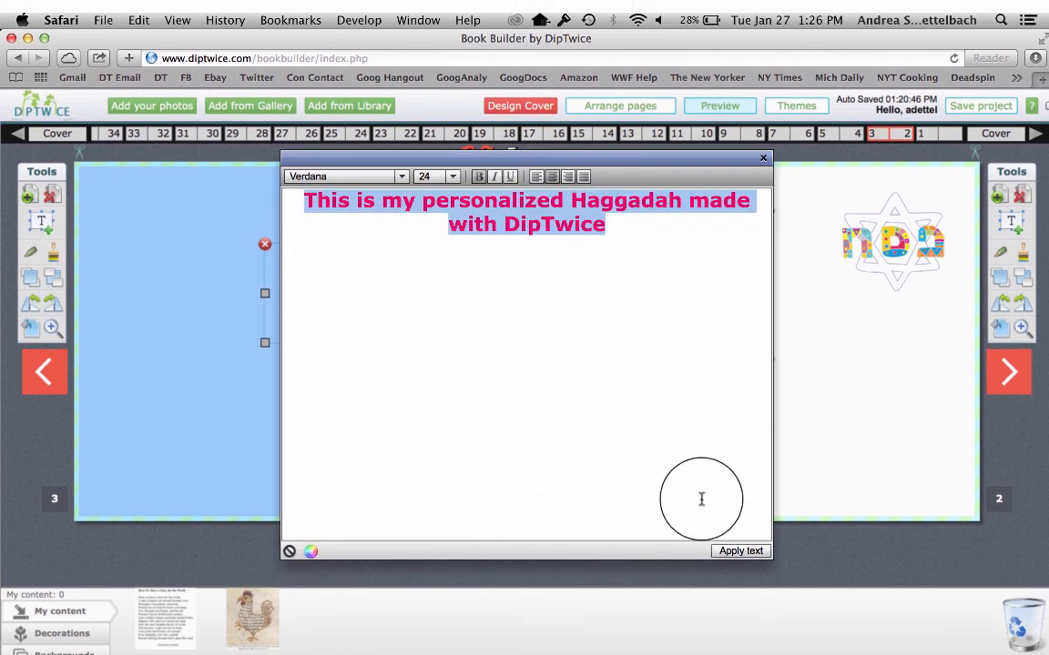
left_click(730, 554)
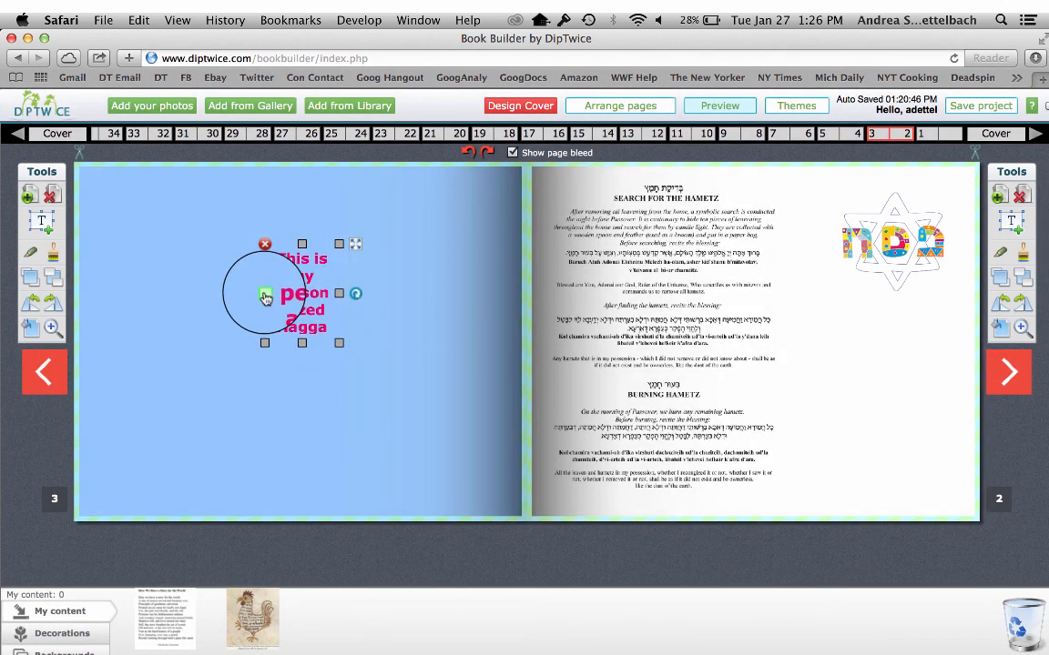
Widen the pink text box on both sides, and delete it from page 3
left_click_drag(265, 297, 167, 298)
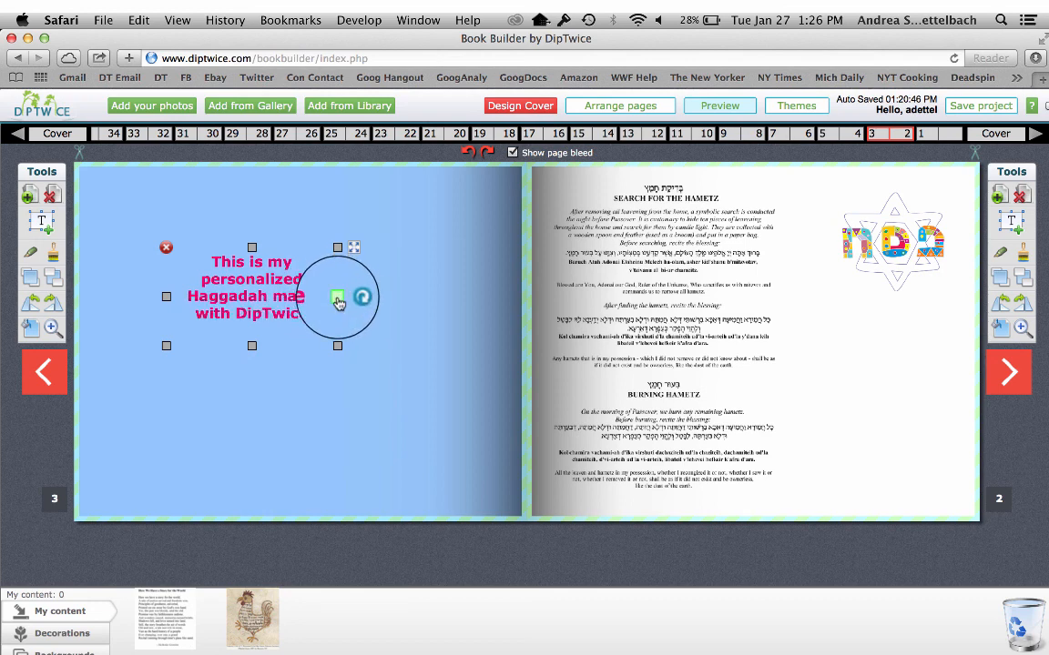
left_click_drag(337, 304, 409, 290)
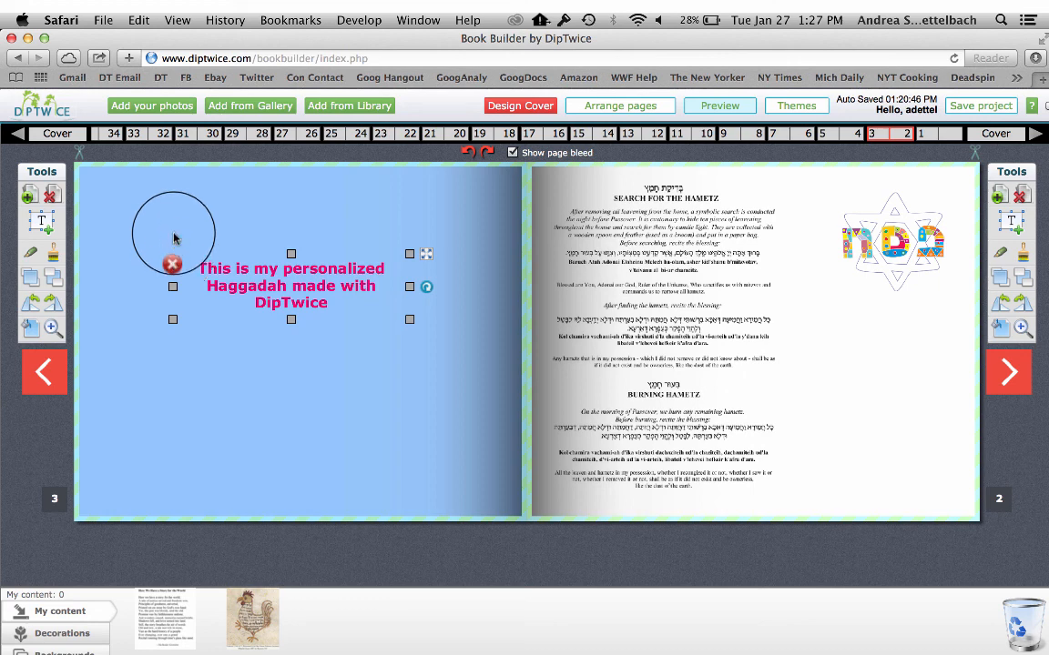
left_click(173, 255)
Add a new empty text box to page 3 and open it for editing
left_click_drag(46, 227, 177, 226)
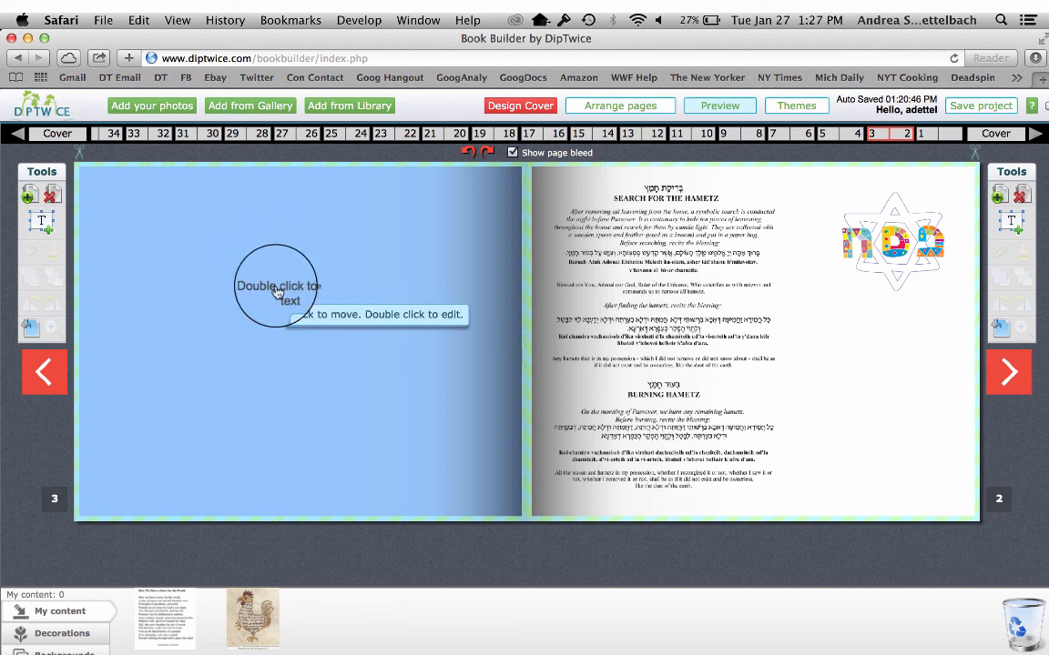
double_click(277, 289)
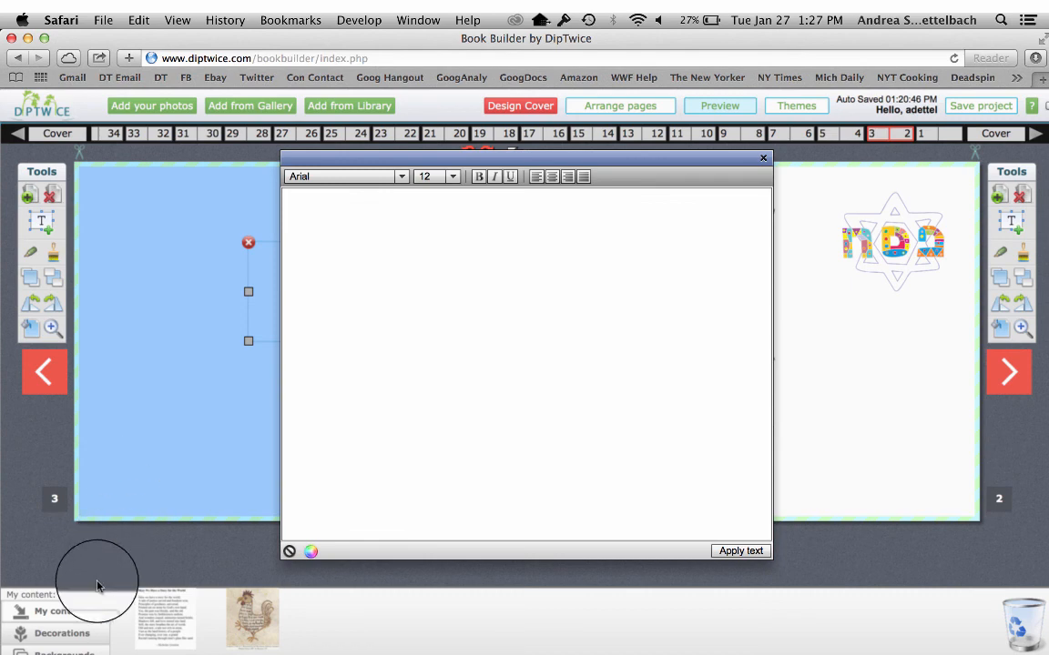
Switch to Finder, open the Magnetic Force PDF from the Desktop, and copy its whole passage including the attribution
left_click(50, 642)
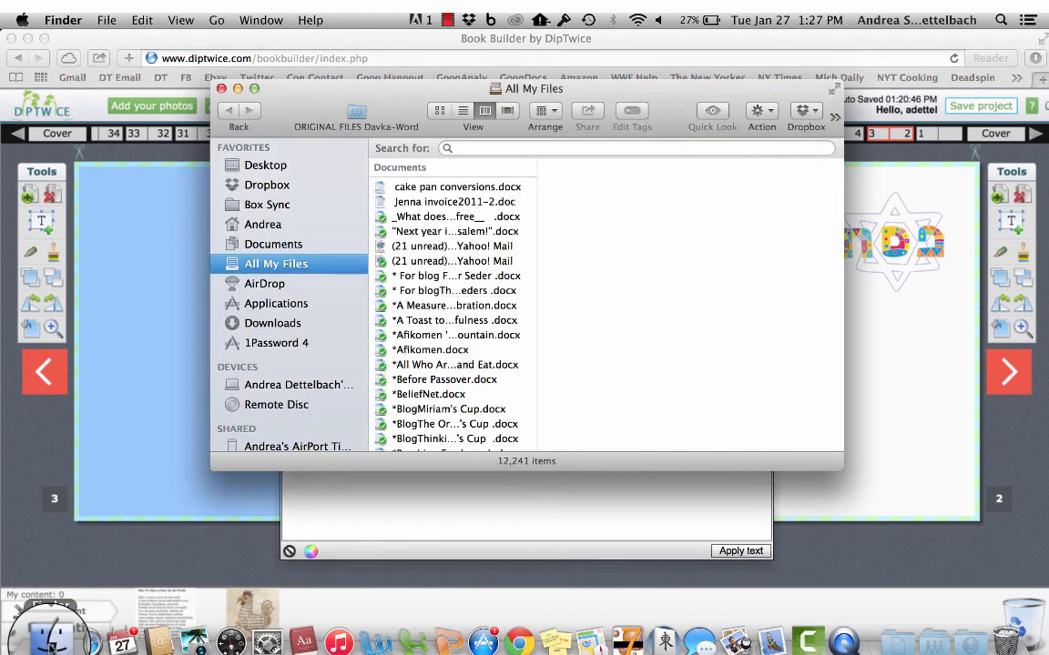
left_click(264, 166)
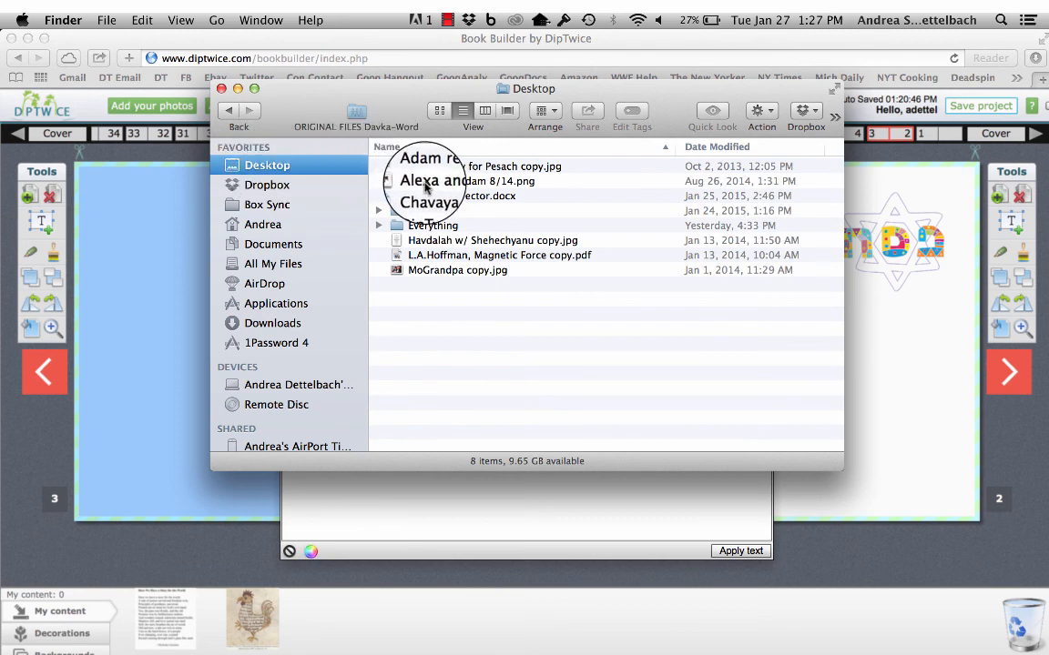
double_click(427, 255)
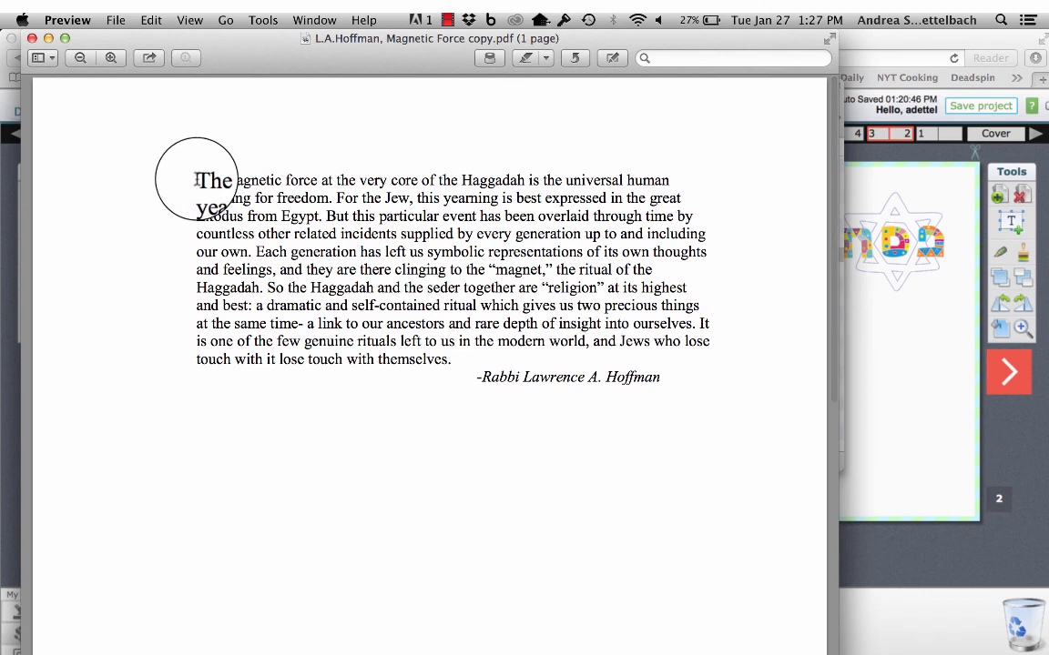
left_click_drag(197, 180, 740, 407)
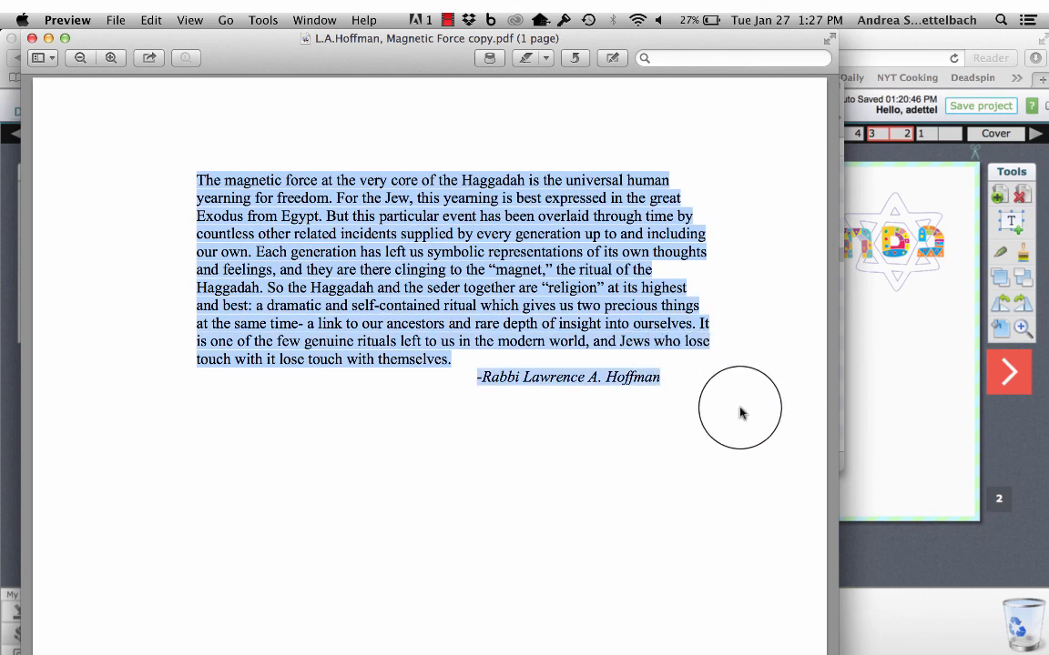
key("super+c")
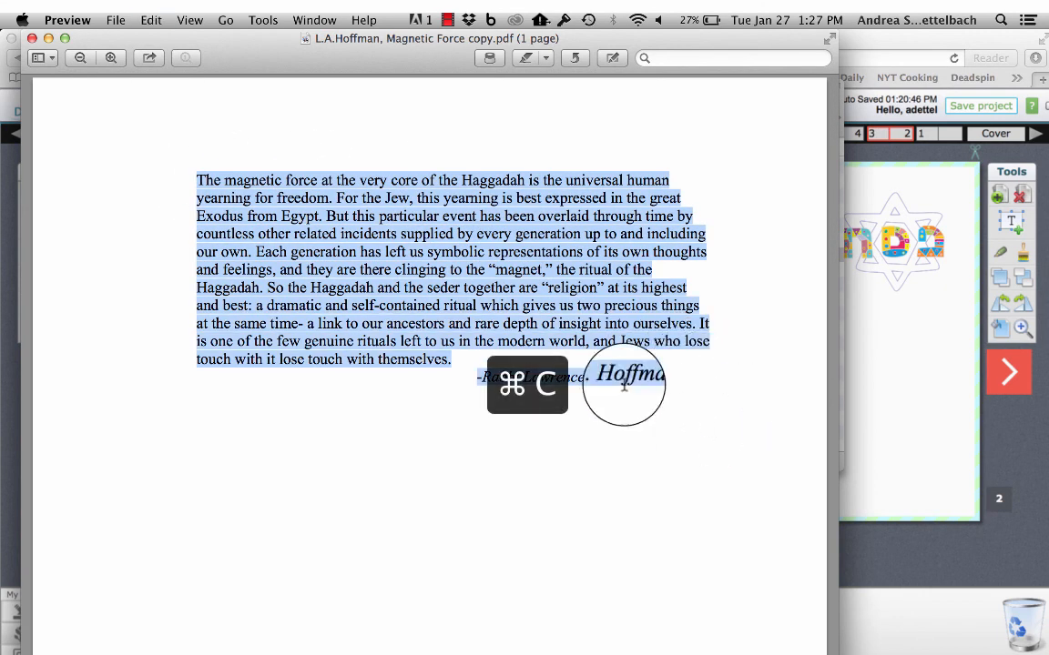
Close the PDF and the Finder window, and paste the copied passage into the page 3 text editor
left_click(32, 39)
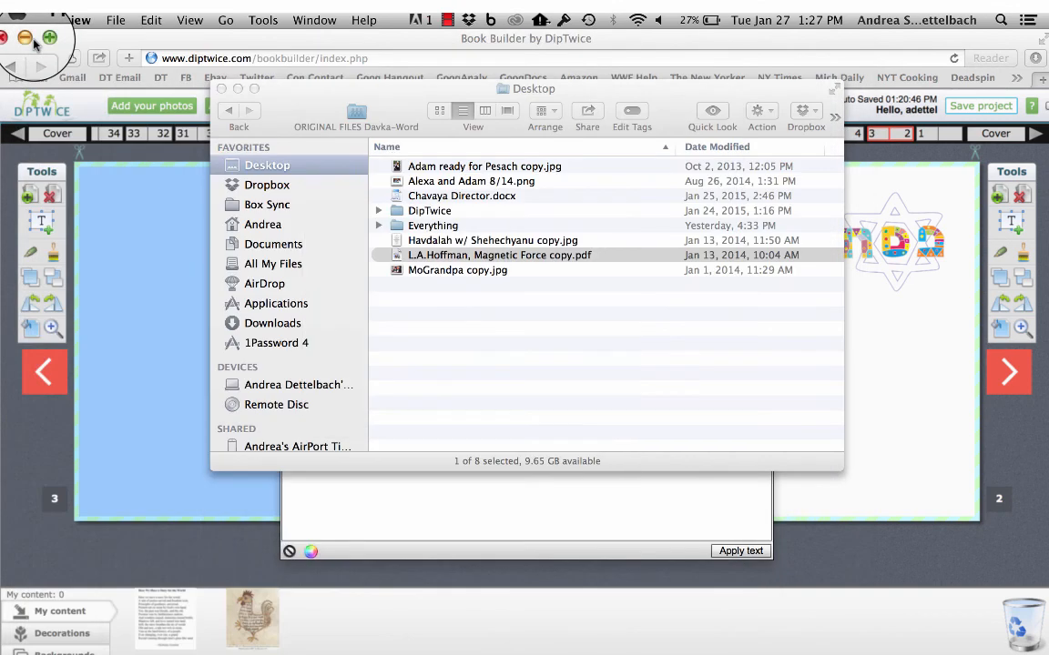
left_click(222, 90)
left_click(297, 204)
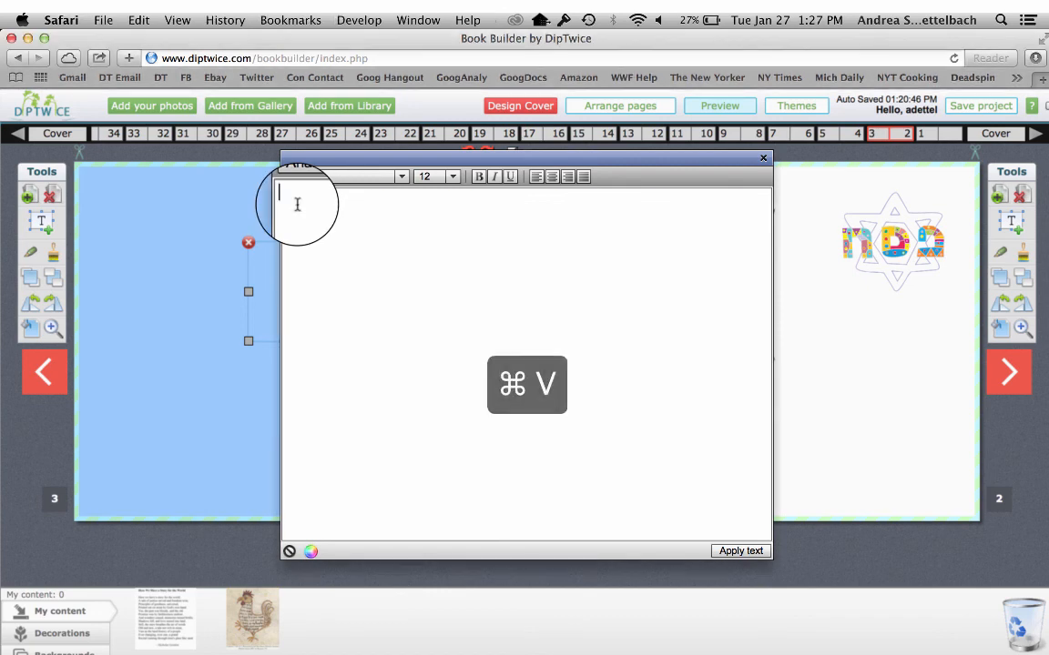
key("super+v")
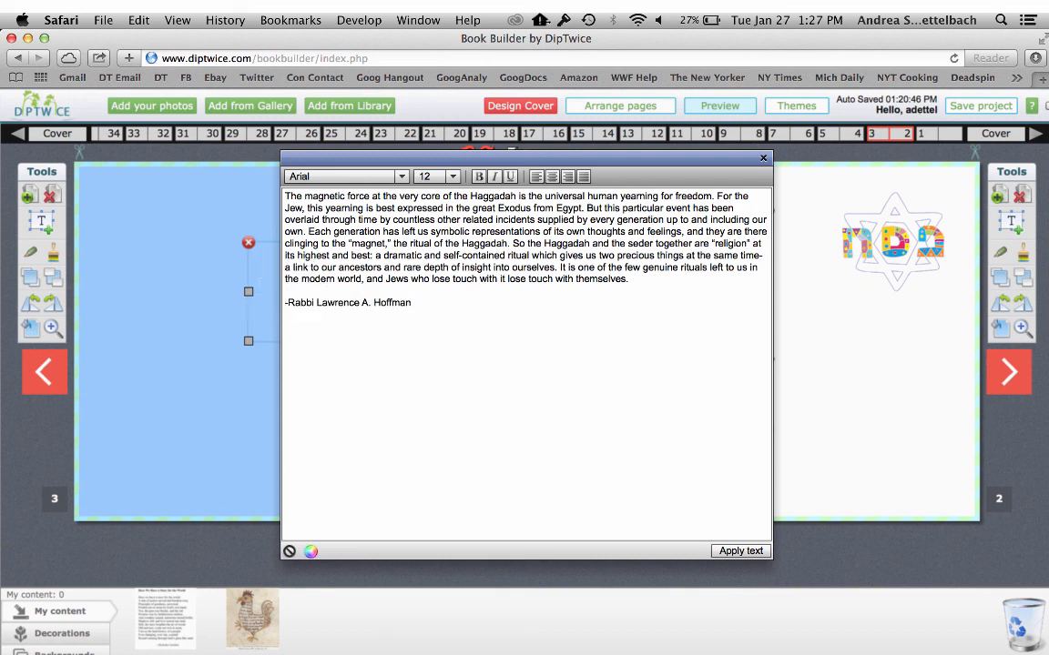
Format the passage in bold Times New Roman, italicize the attribution line, and apply the text to page 3
left_click_drag(288, 196, 632, 279)
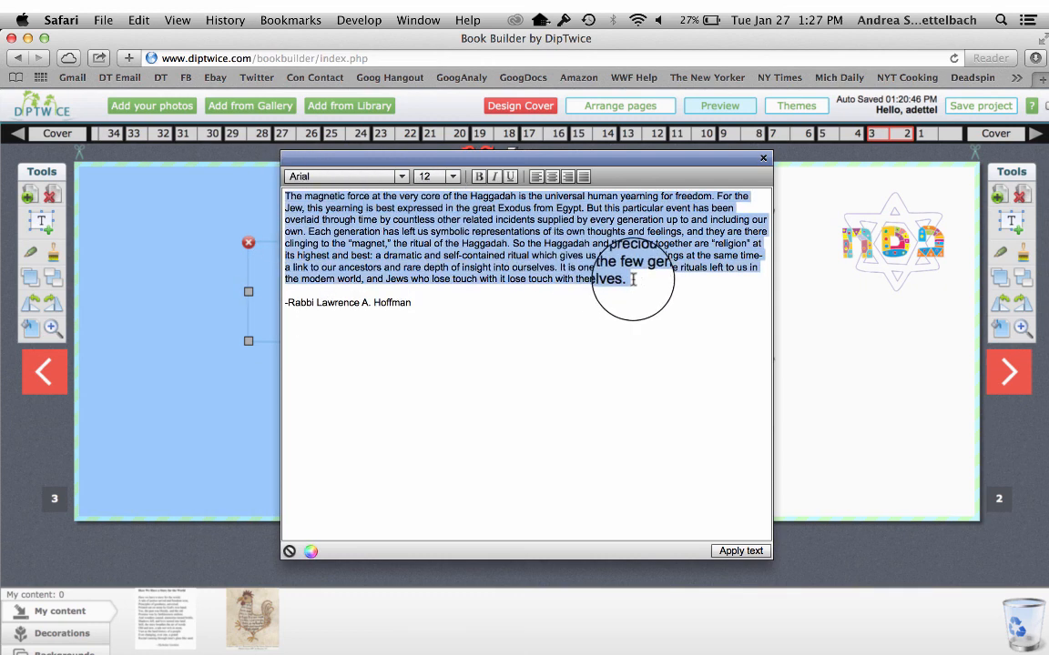
left_click(478, 176)
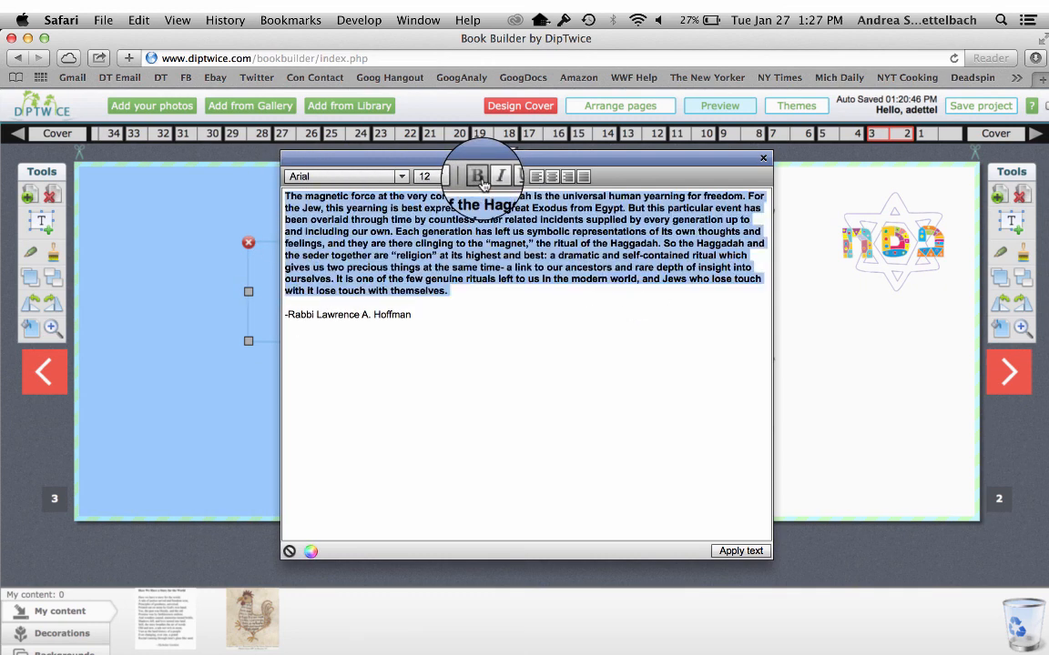
left_click(401, 176)
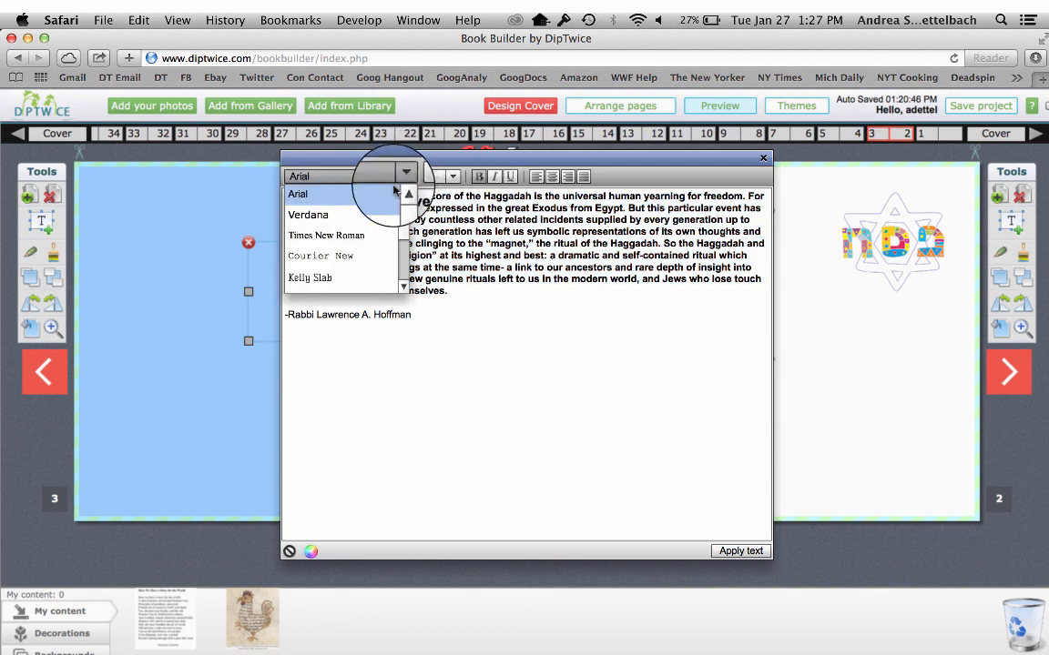
left_click(379, 234)
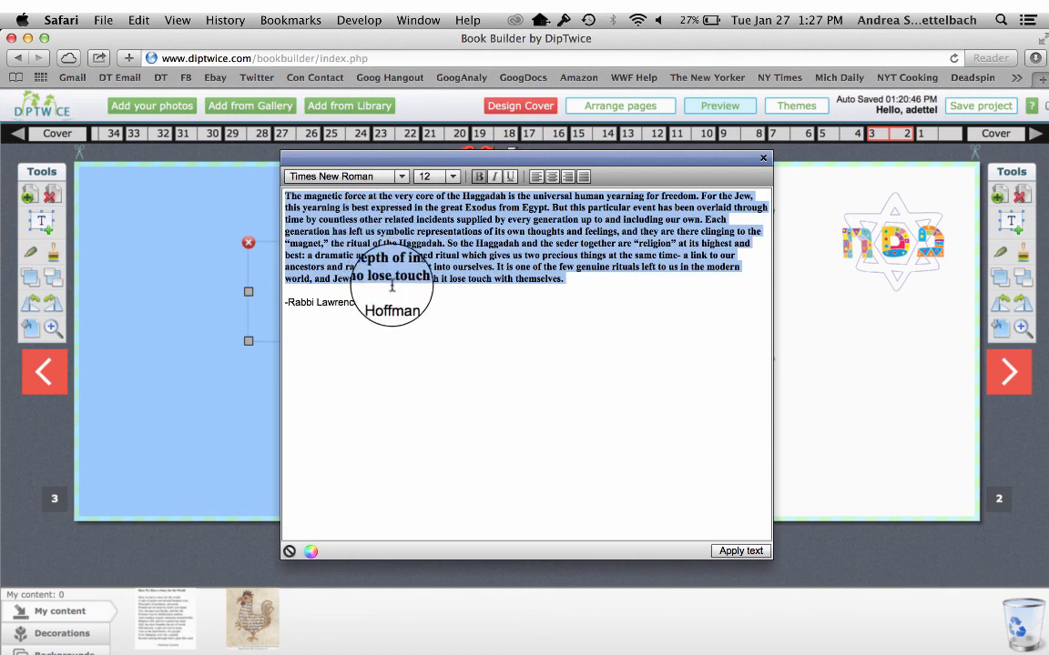
left_click_drag(414, 303, 259, 306)
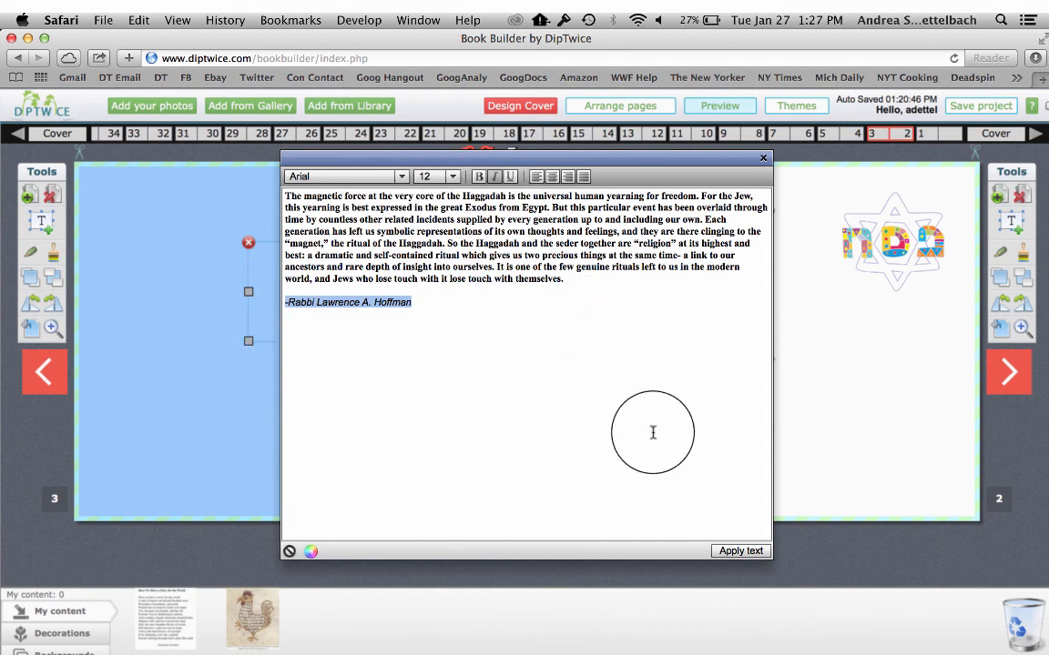
left_click(728, 553)
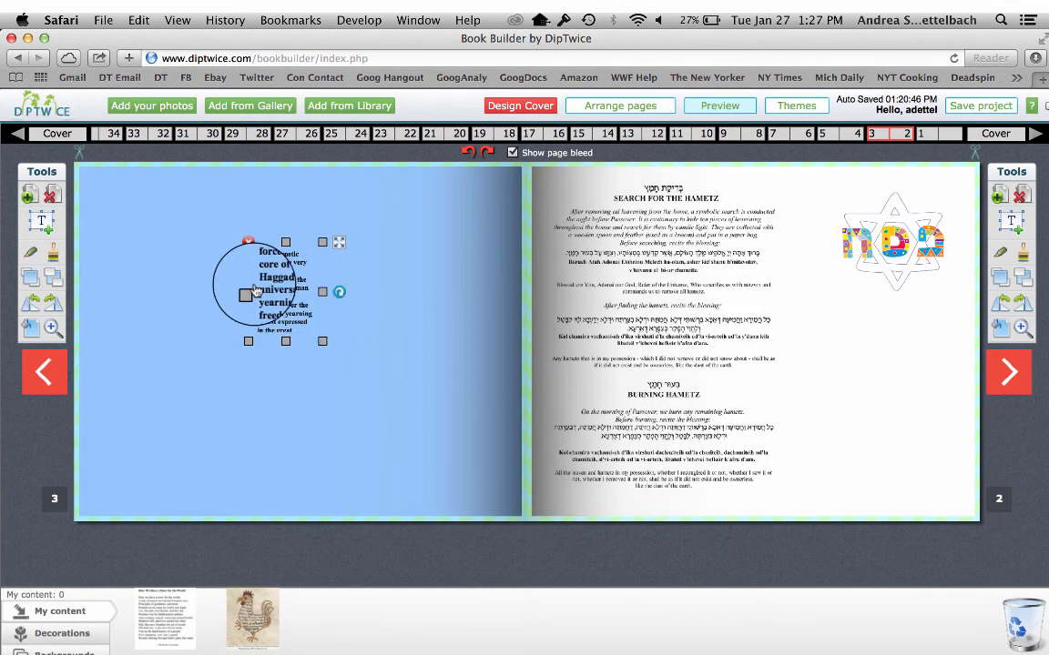
Widen the passage's text box on both sides and extend it downward to fit the full text and attribution
left_click_drag(248, 296, 170, 281)
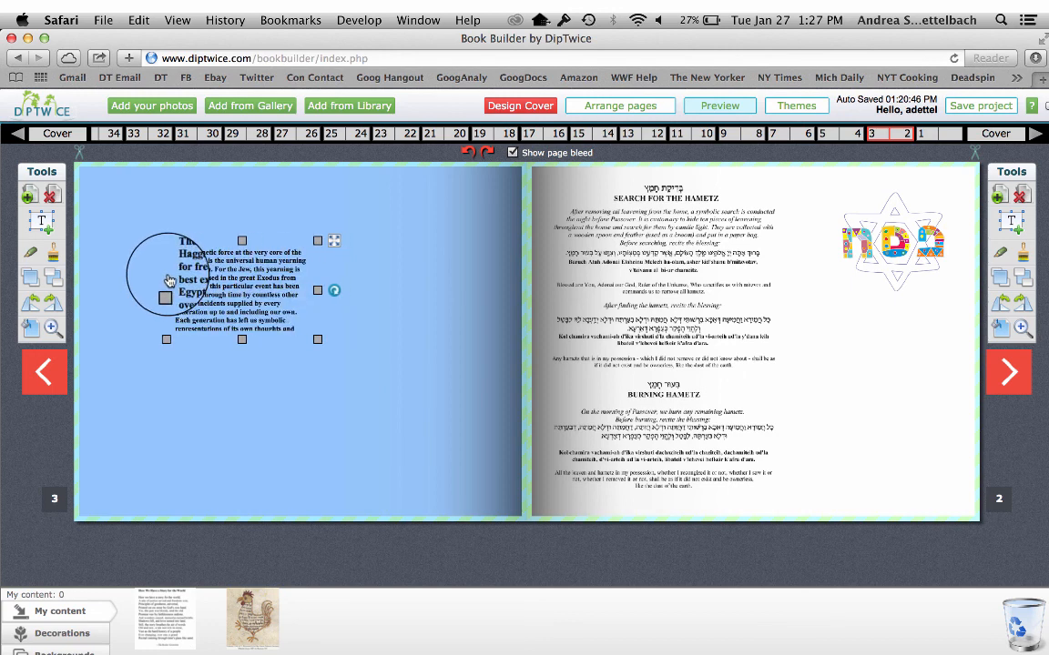
left_click_drag(317, 296, 390, 296)
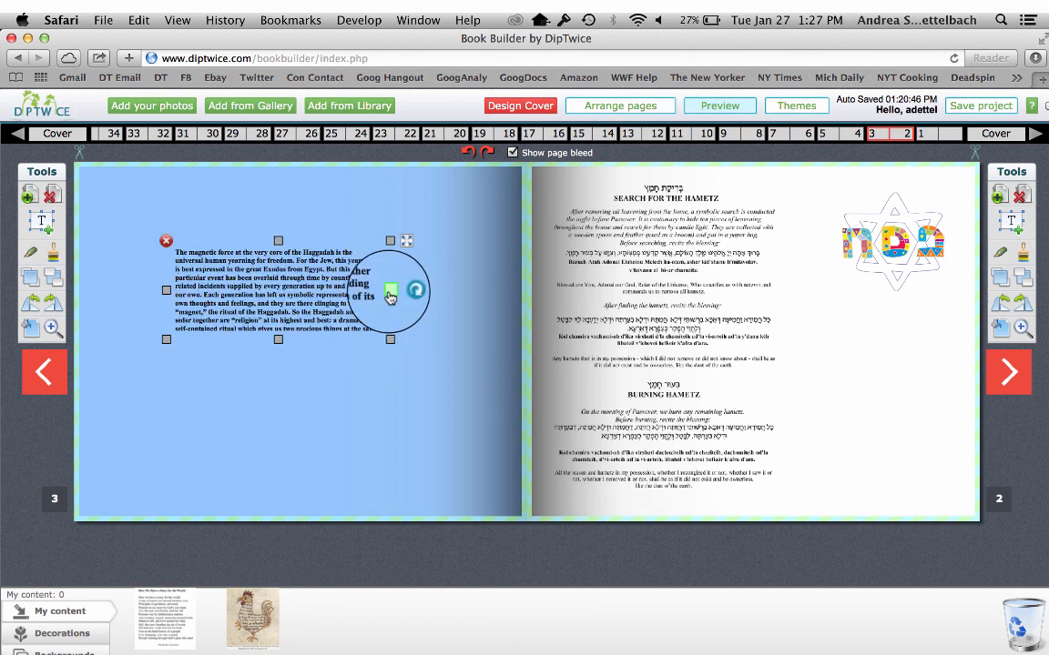
left_click_drag(278, 346, 279, 402)
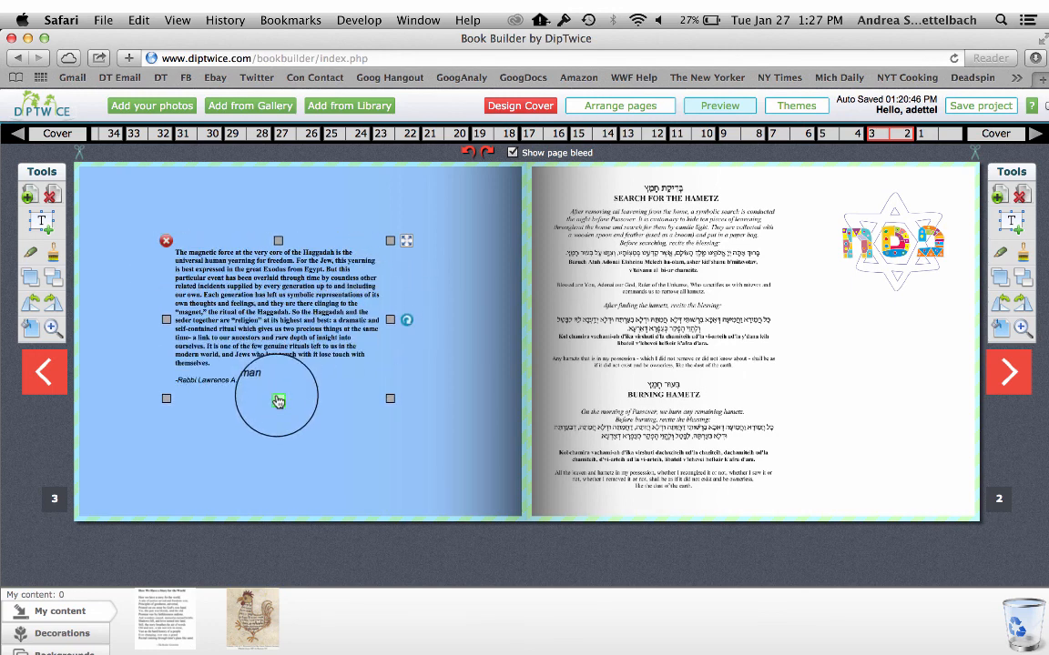
Move the passage's text box toward the page's horizontal center and give it a pinkish-red border
mouse_move(277, 323)
left_mouse_down()
mouse_move(346, 344)
mouse_move(270, 326)
mouse_move(302, 333)
mouse_move(296, 326)
left_mouse_up()
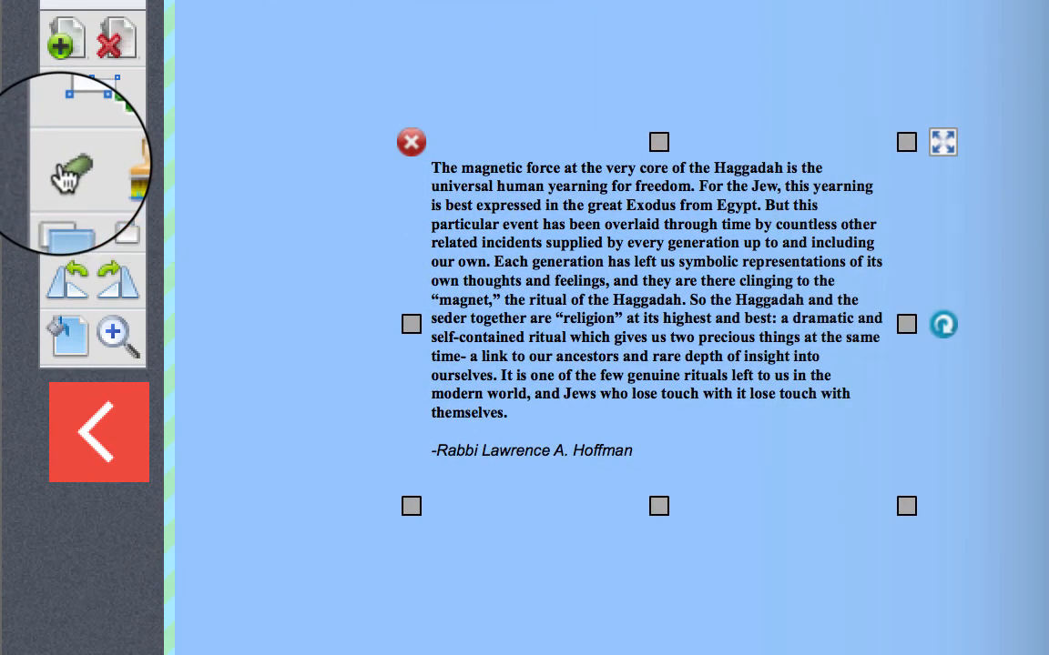
left_click(63, 173)
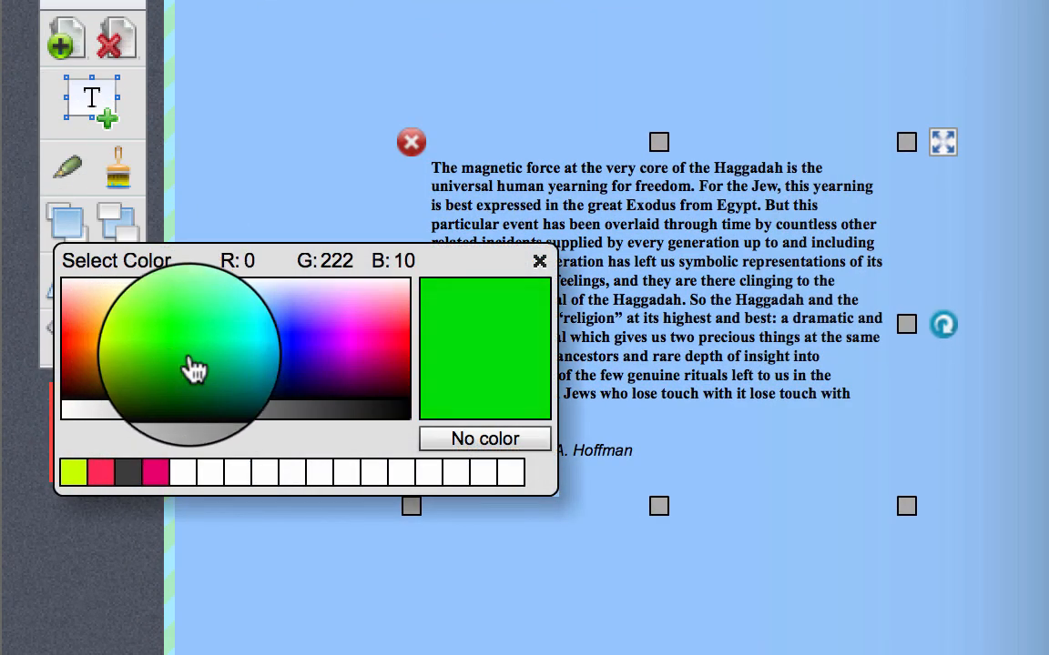
left_click(393, 357)
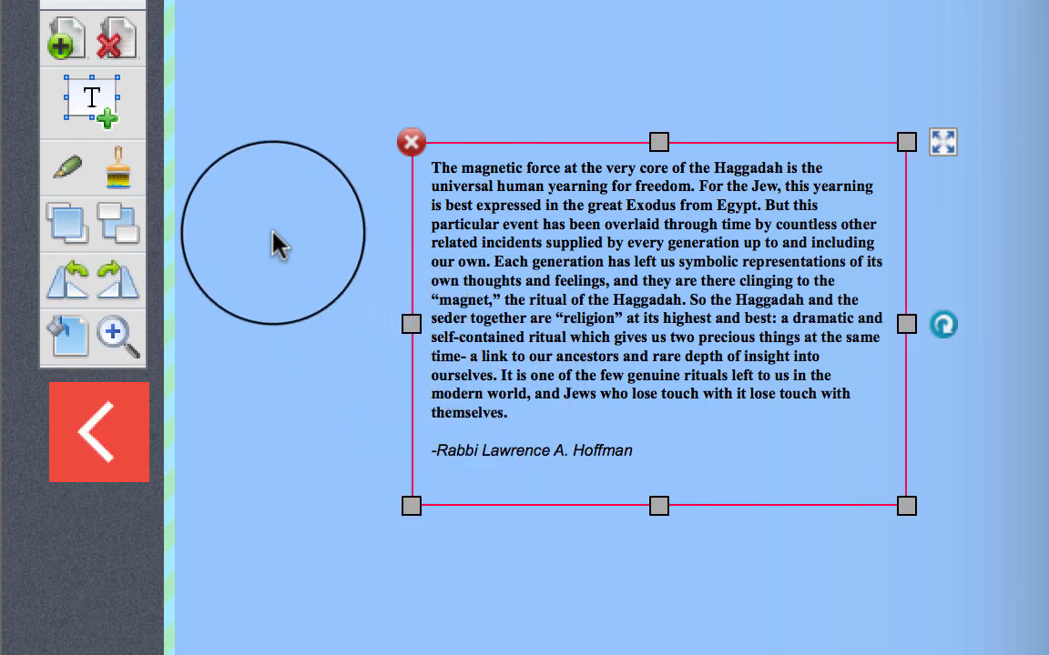
Fill the passage's text box with pale yellow and reposition it slightly on page 3
left_click(131, 179)
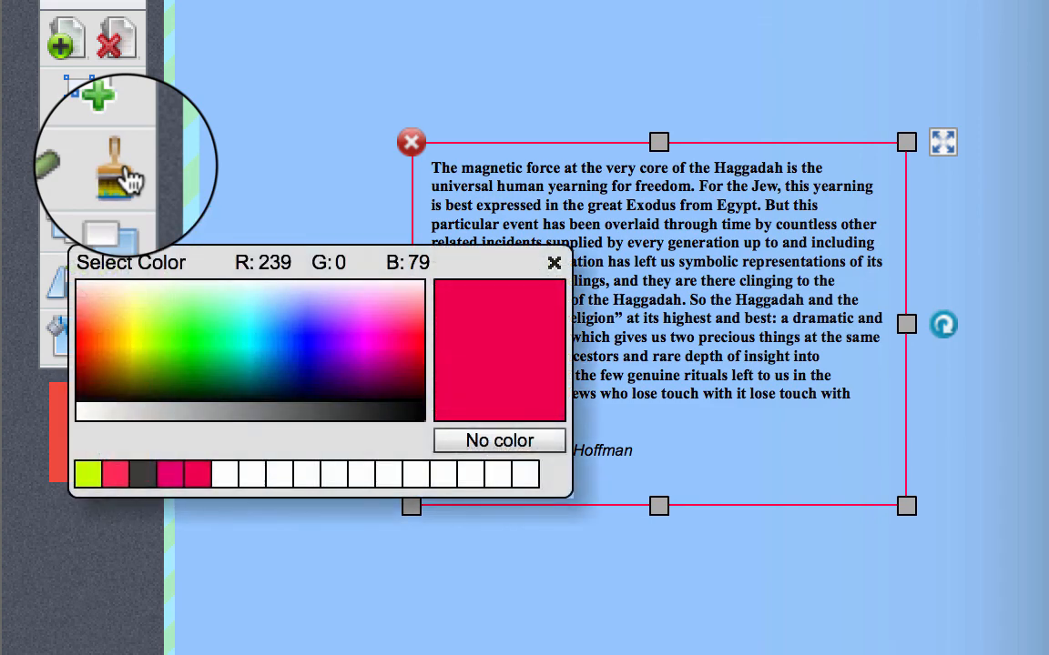
left_click(128, 298)
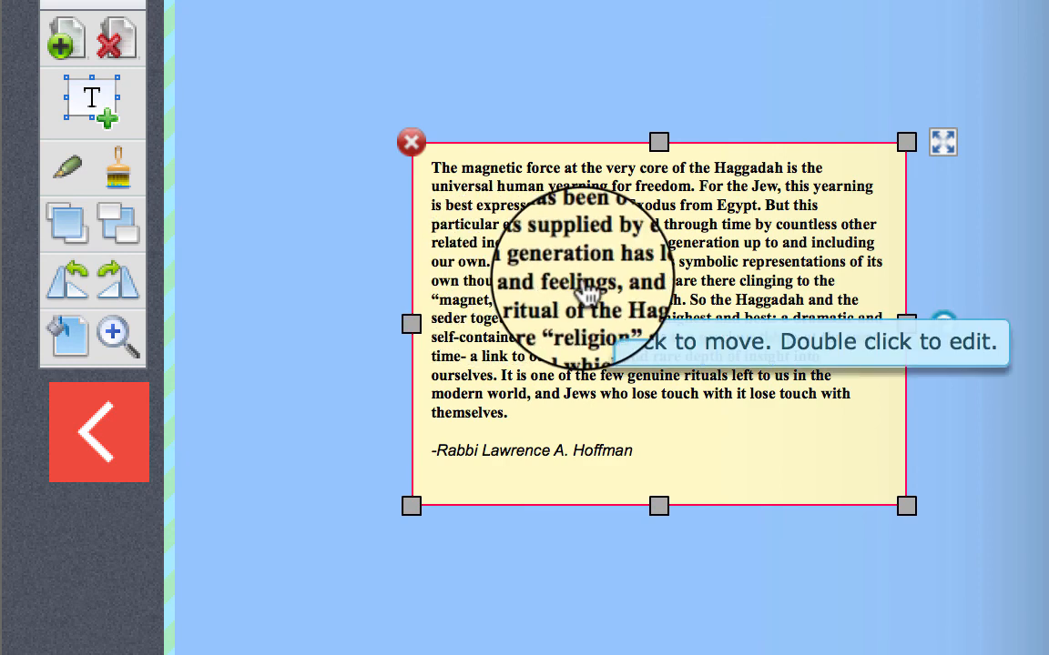
mouse_move(587, 289)
left_mouse_down()
mouse_move(484, 216)
mouse_move(643, 361)
mouse_move(527, 260)
mouse_move(590, 304)
mouse_move(576, 297)
left_mouse_up()
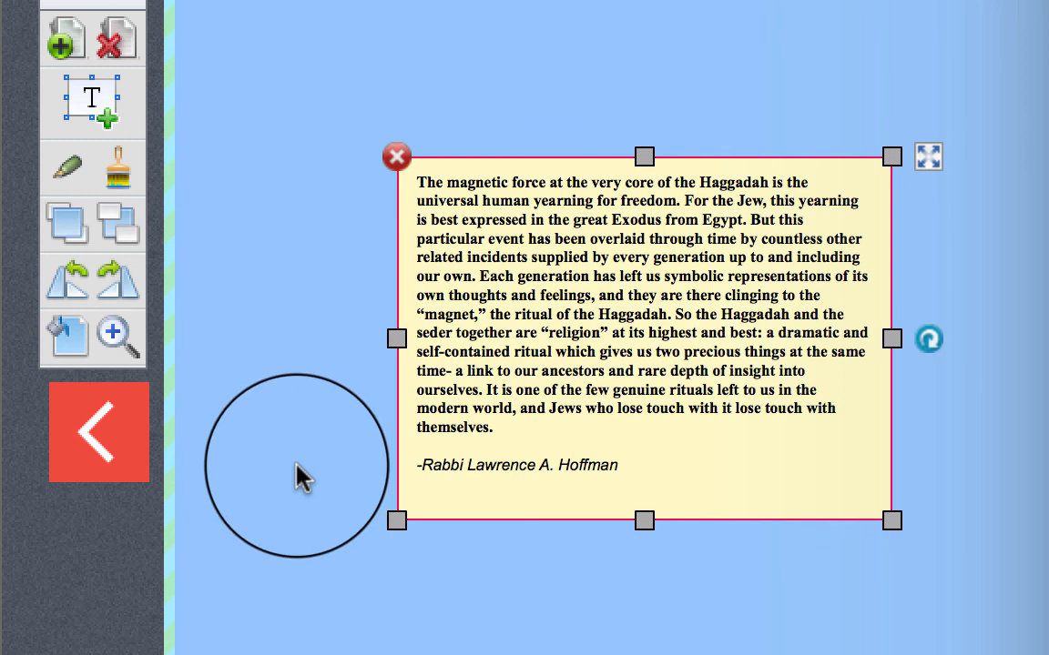
left_click(296, 463)
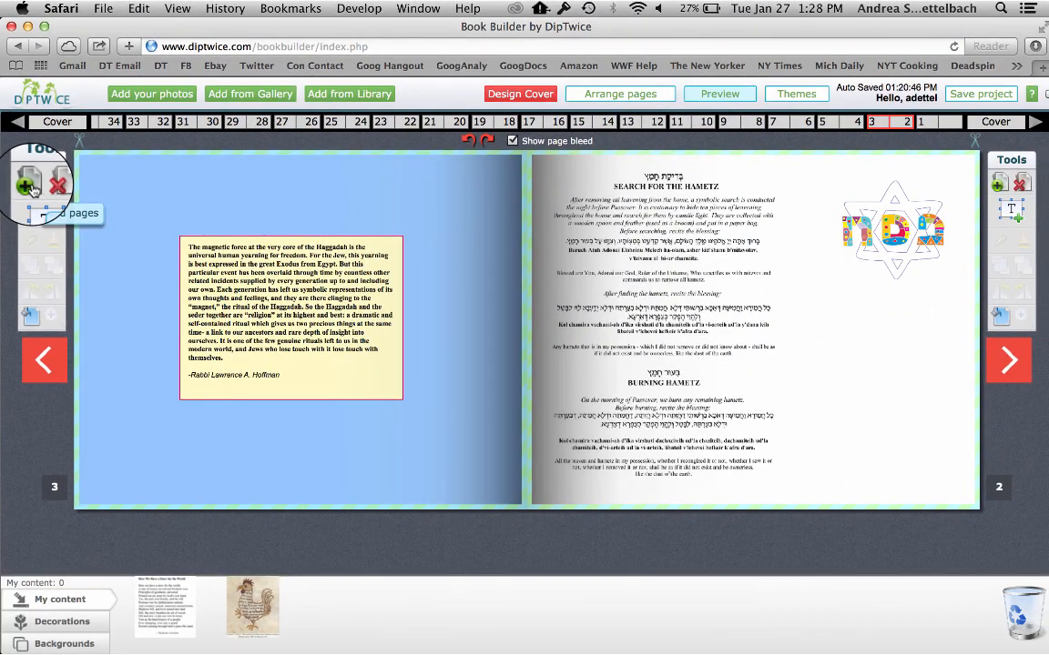
Add blank pages after page 3 and delete the extra blank spread on pages 6 and 7
left_click(45, 149)
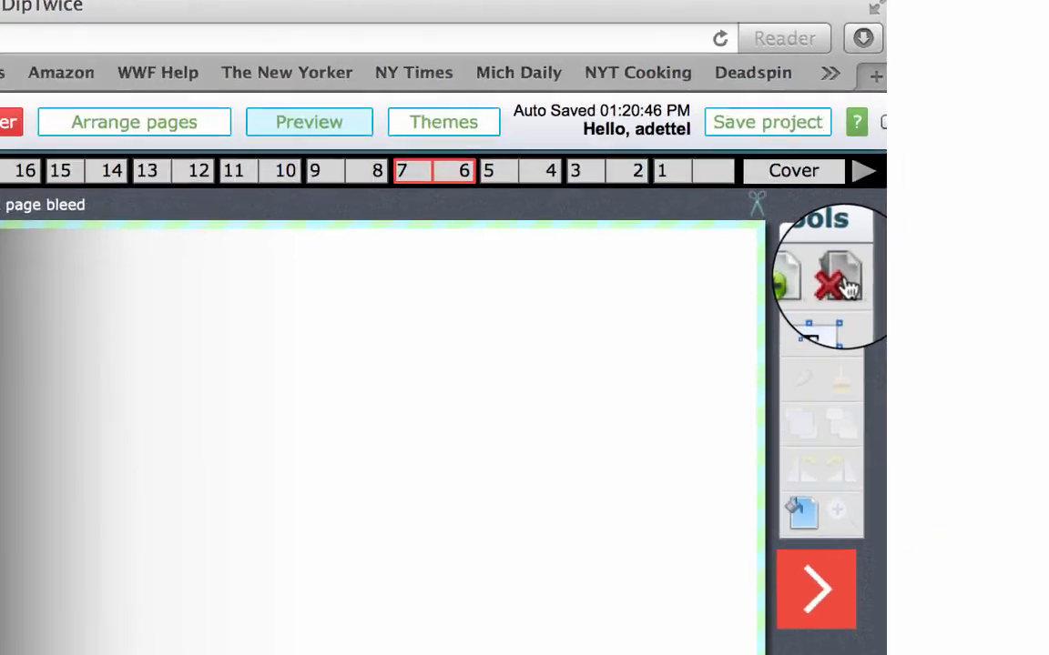
left_click(1025, 184)
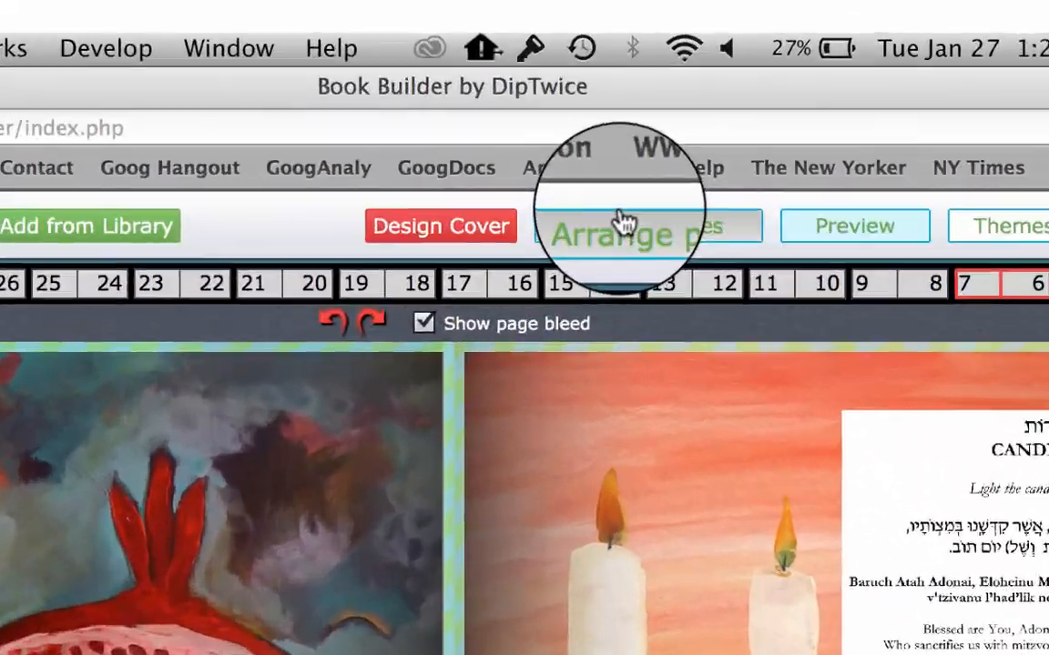
In the multi-page arrangement view, move the candle blessing page from 6 to 4 and the pomegranate page from 7 to 5
left_click(583, 94)
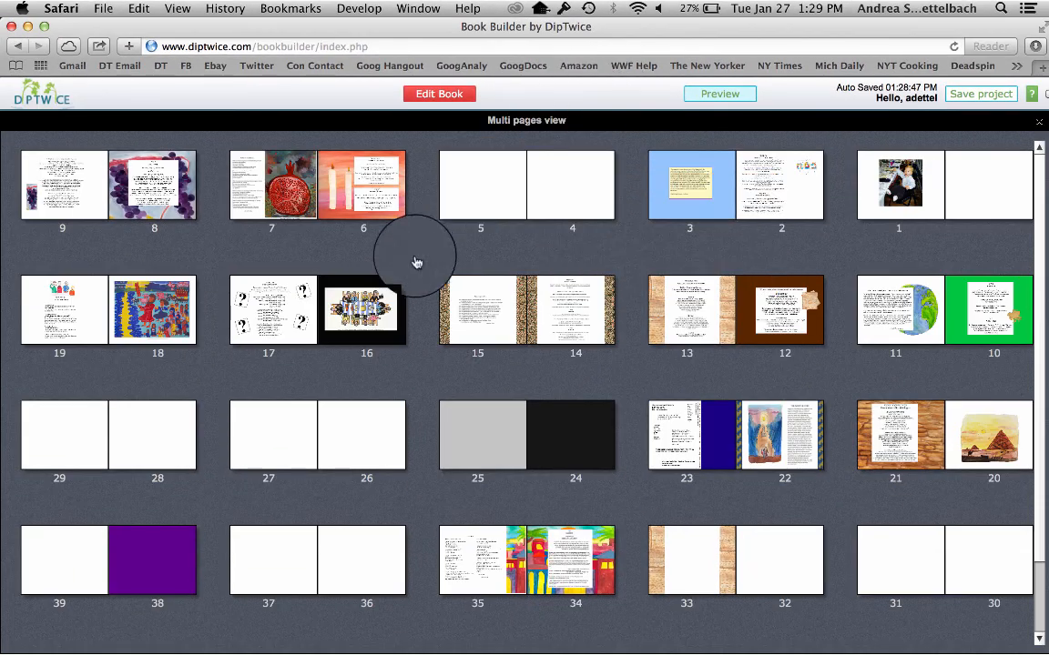
mouse_move(378, 154)
left_click_drag(378, 155, 580, 167)
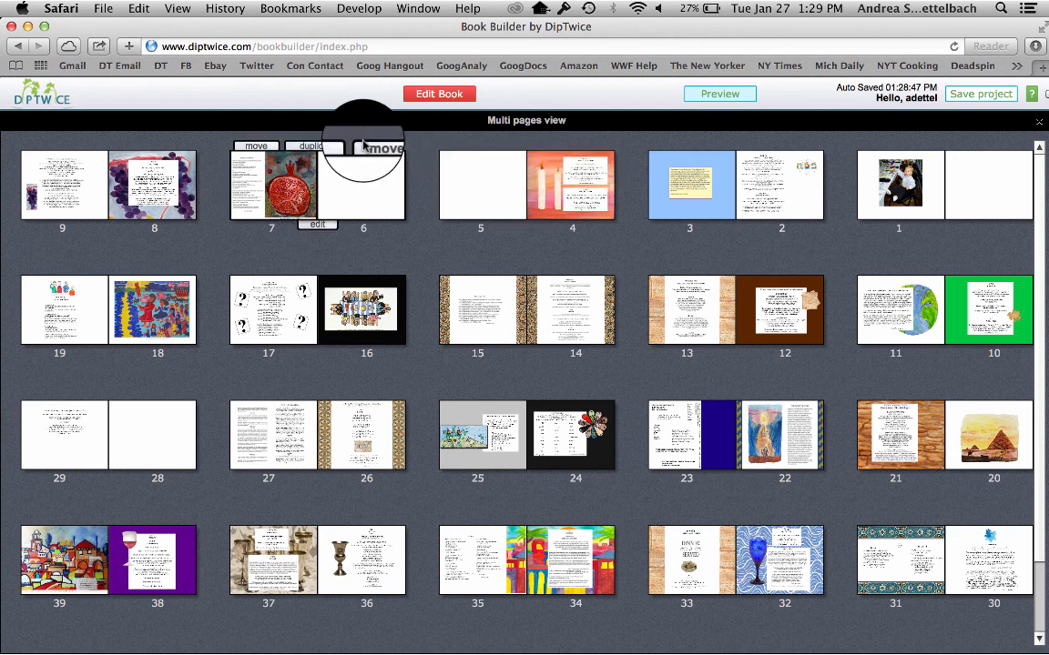
left_click_drag(252, 147, 455, 150)
Swap page 8 with page 16 and page 9 with page 17, and return to editing the book
mouse_move(177, 164)
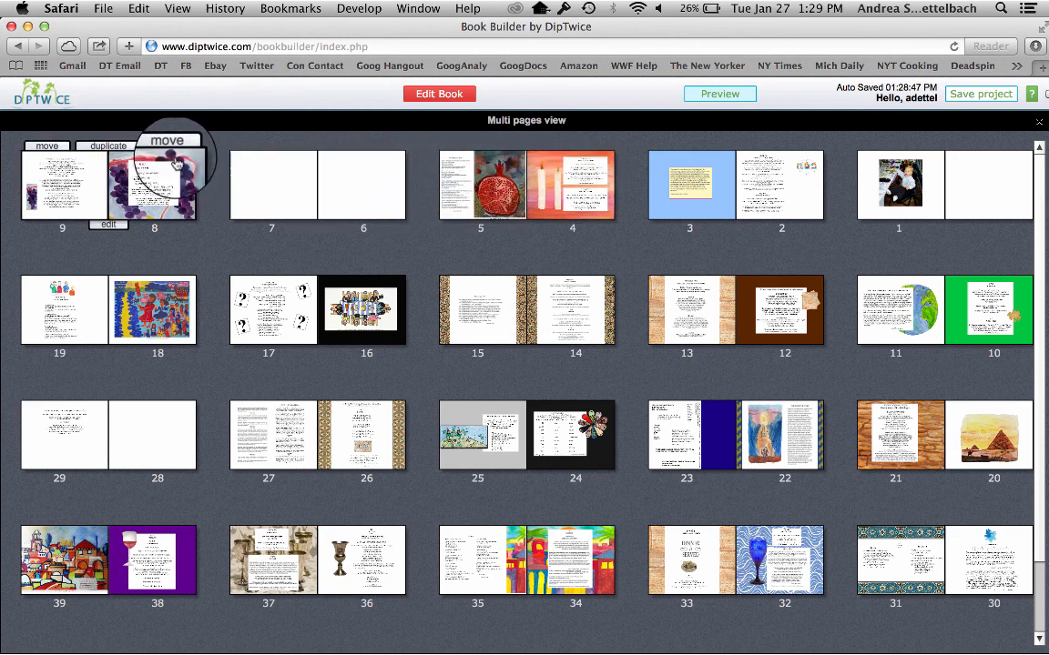
left_click_drag(178, 164, 371, 288)
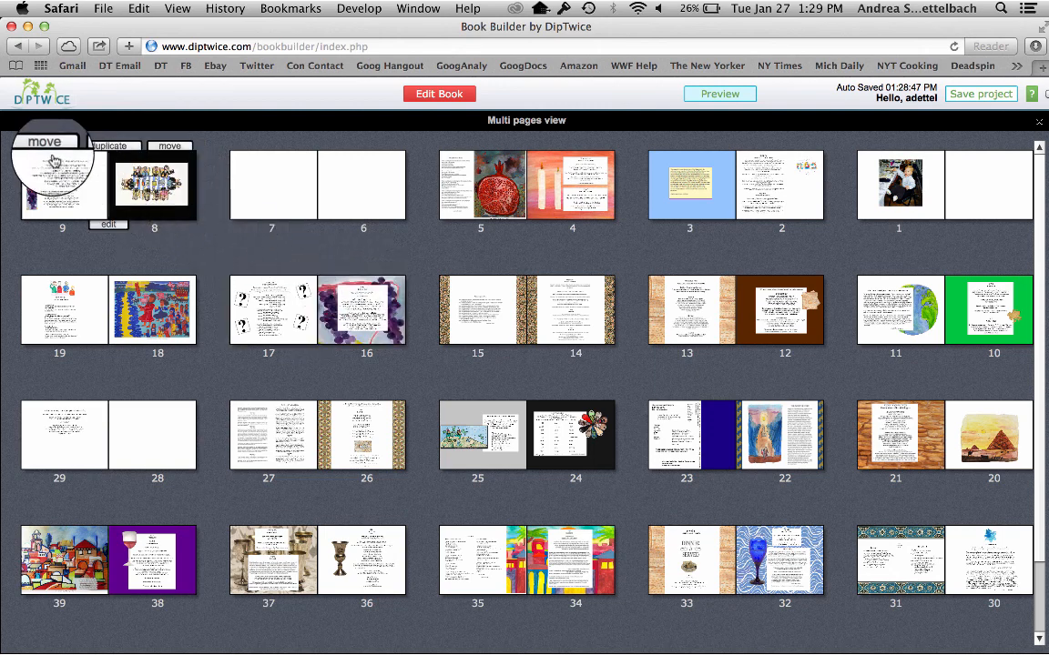
left_click_drag(45, 143, 268, 290)
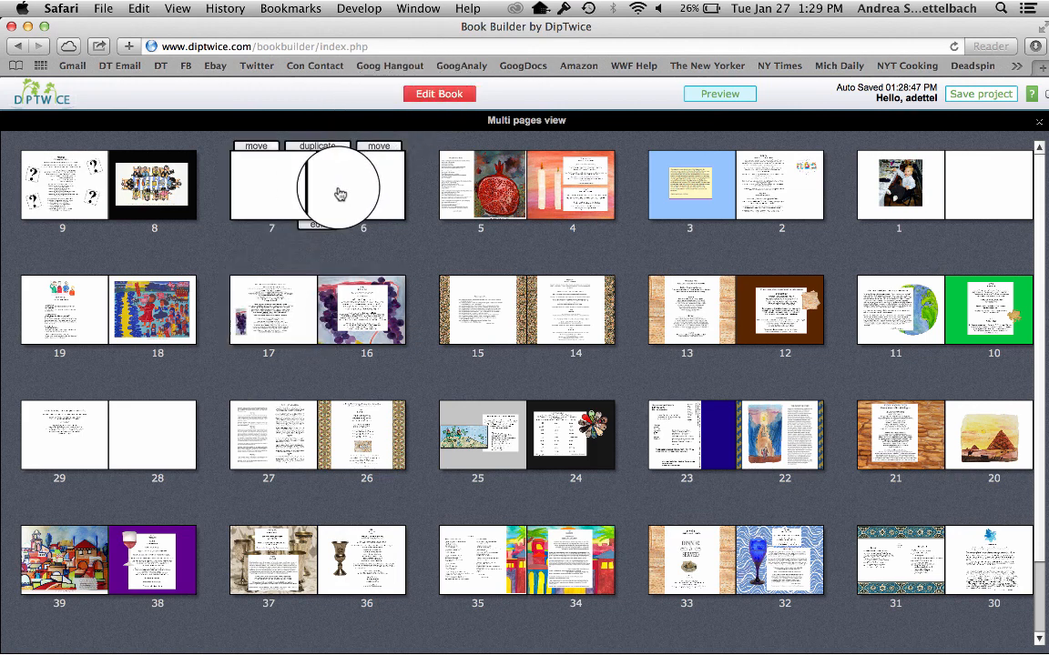
left_click(412, 94)
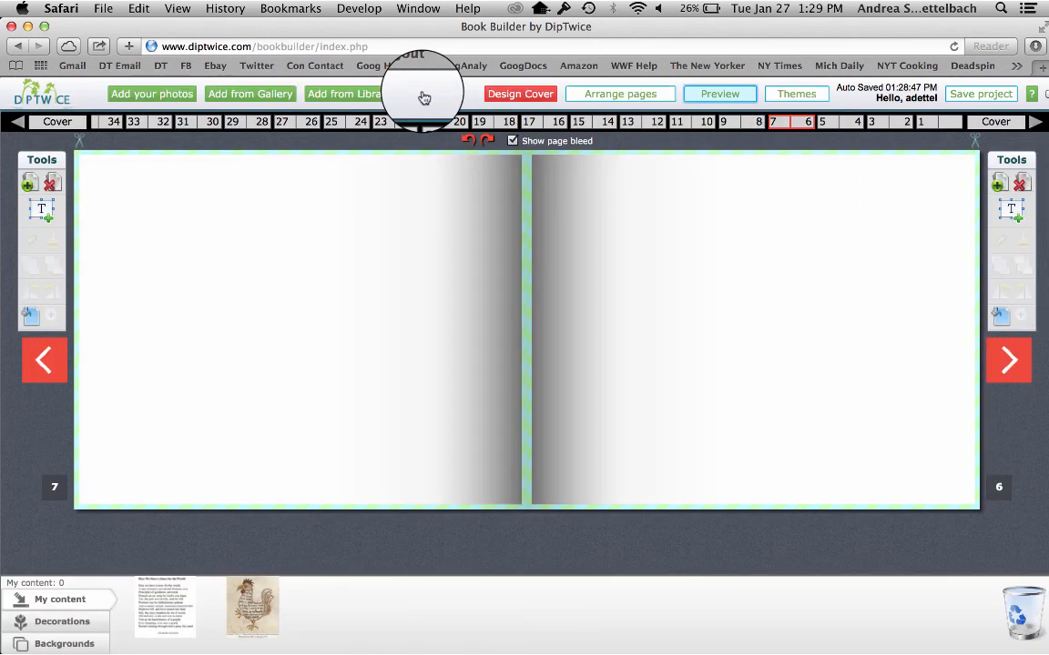
Open the cover design and replace the front cover's seder plate with the rooster image from the uploaded content
left_click(505, 97)
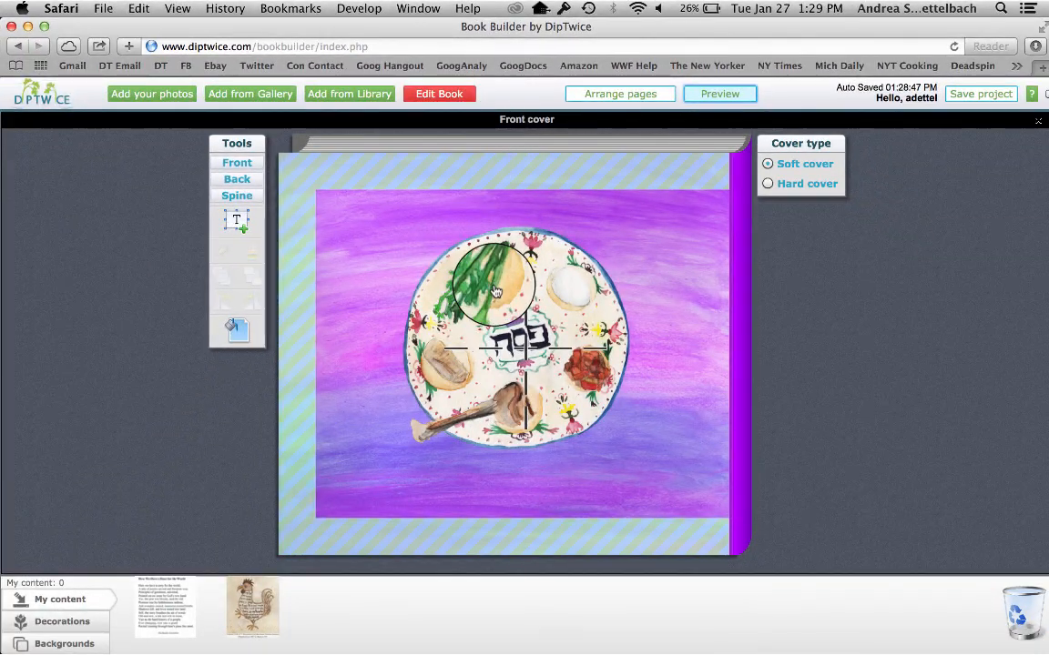
left_click(390, 211)
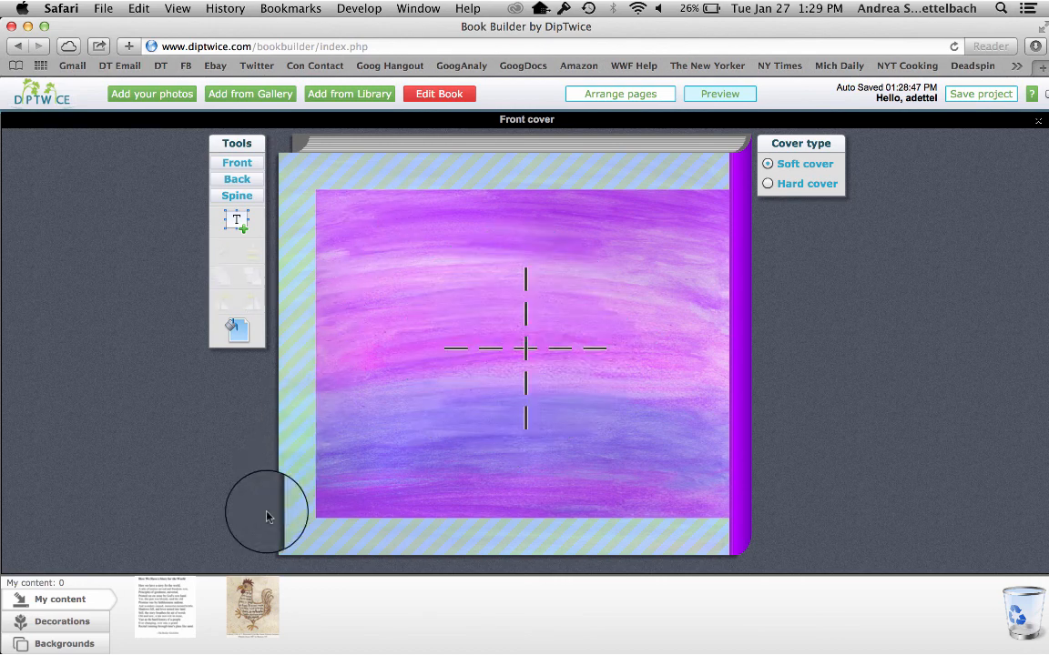
mouse_move(242, 615)
left_click_drag(242, 615, 486, 271)
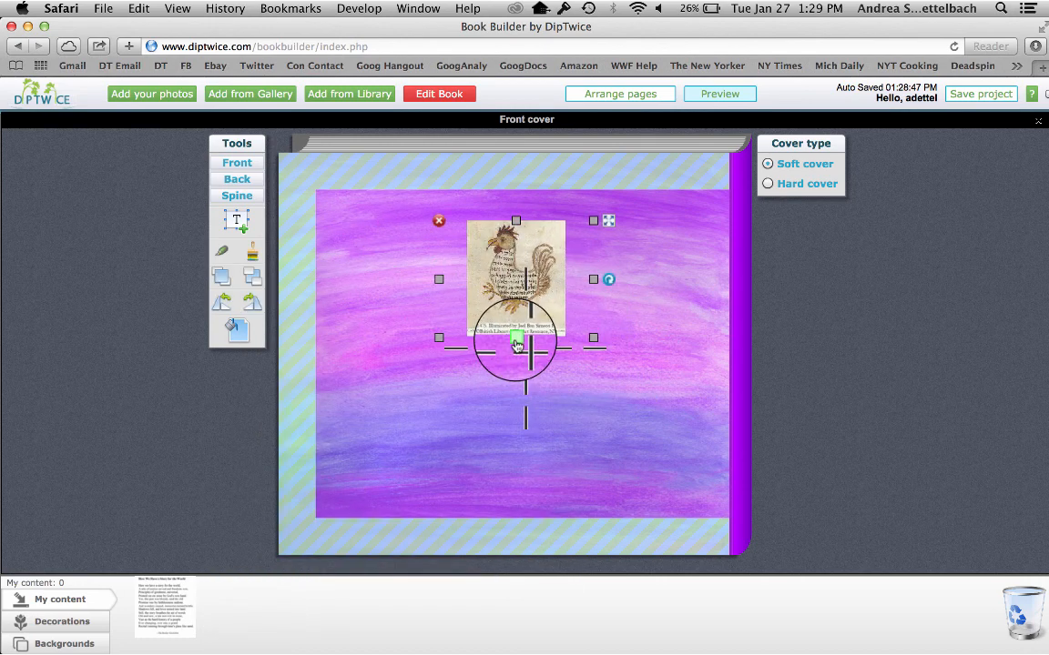
Enlarge the rooster image's frame and position the picture at the middle of the front cover
left_click_drag(519, 391, 545, 362)
double_click(506, 383)
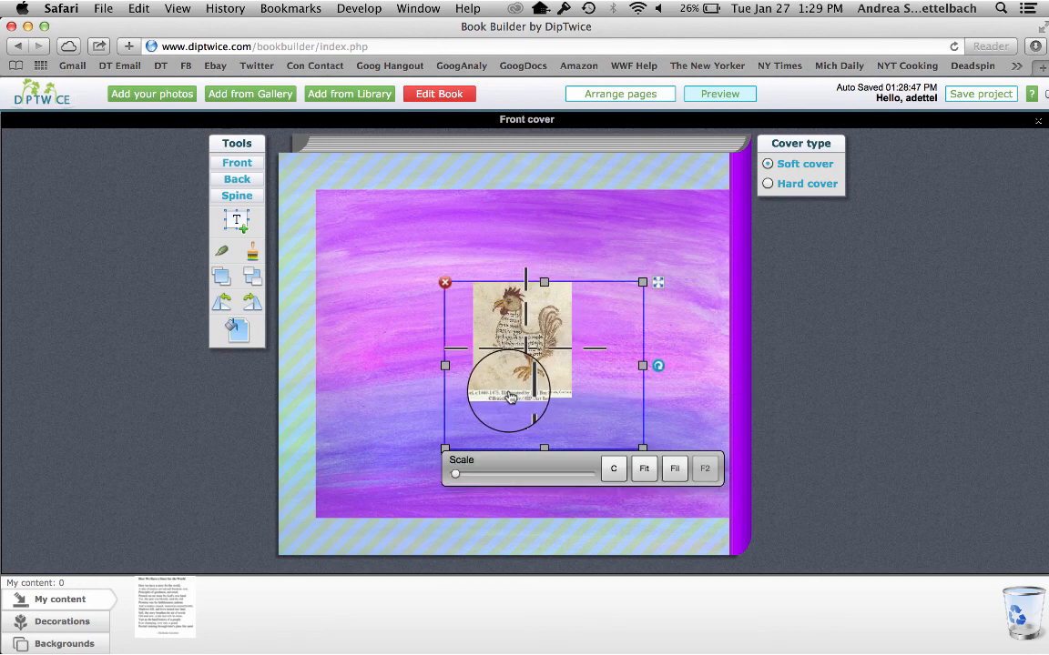
left_click(616, 471)
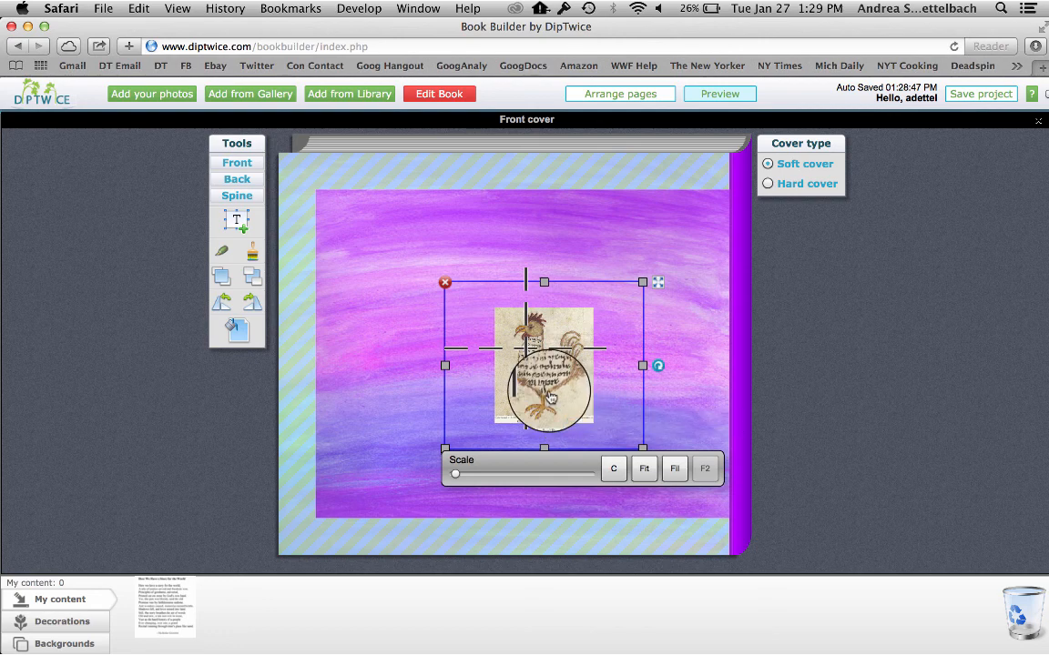
left_click_drag(550, 398, 534, 386)
left_click(454, 214)
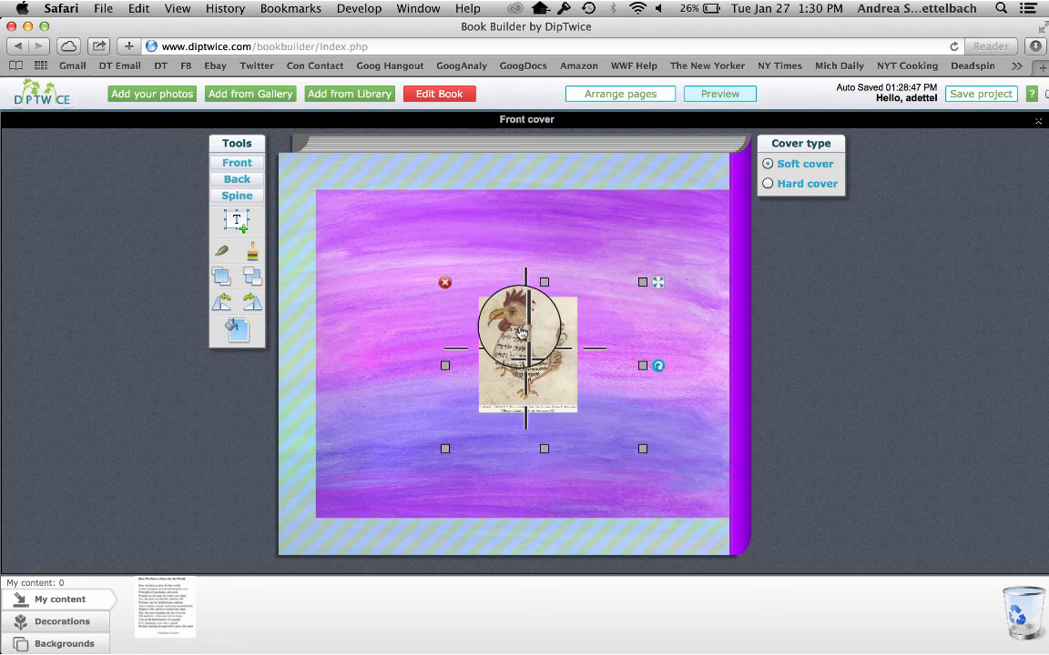
Remove the purple background from the front cover and add a text box below the rooster image
left_click(64, 644)
left_click_drag(160, 608, 360, 441)
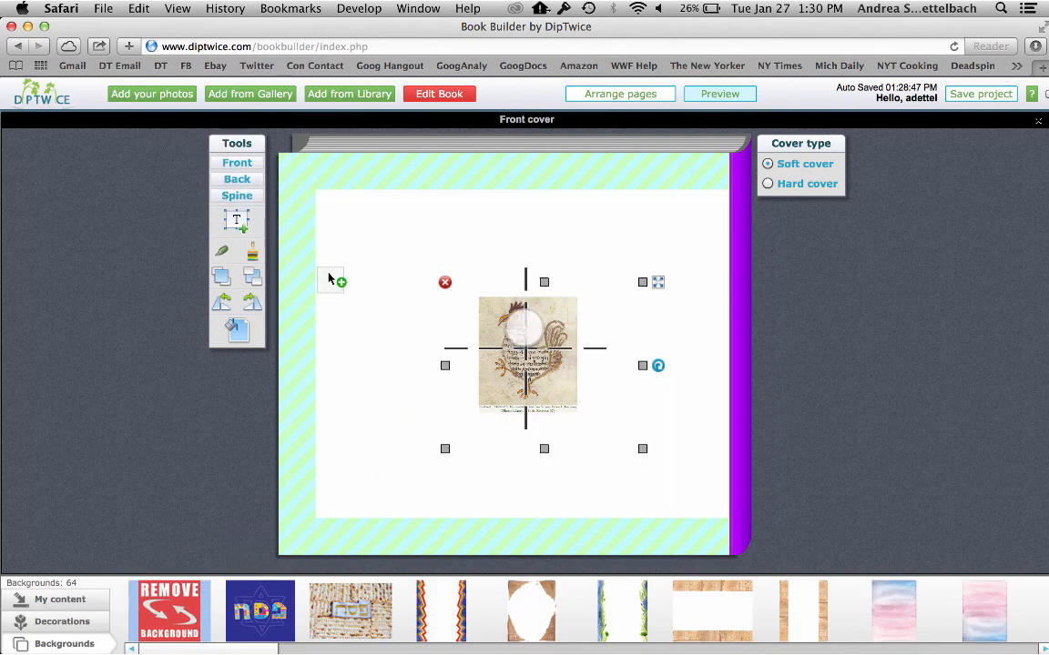
left_click_drag(432, 443, 412, 453)
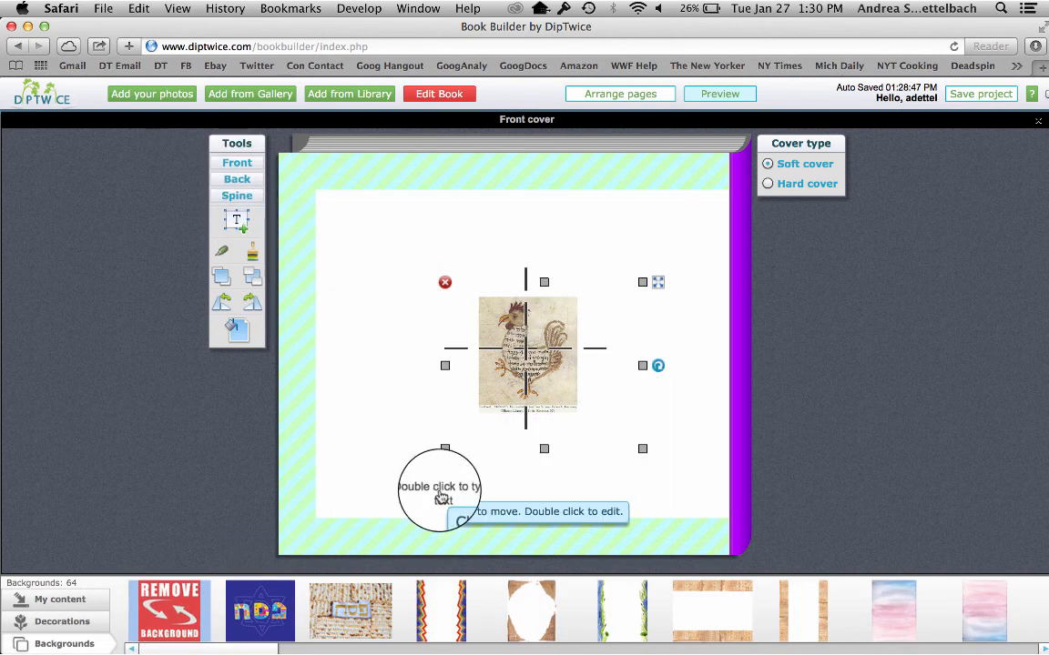
Enter the title "Family Haggadah" in the cover text box, centered in bold 36-point Arial, and apply it
double_click(440, 492)
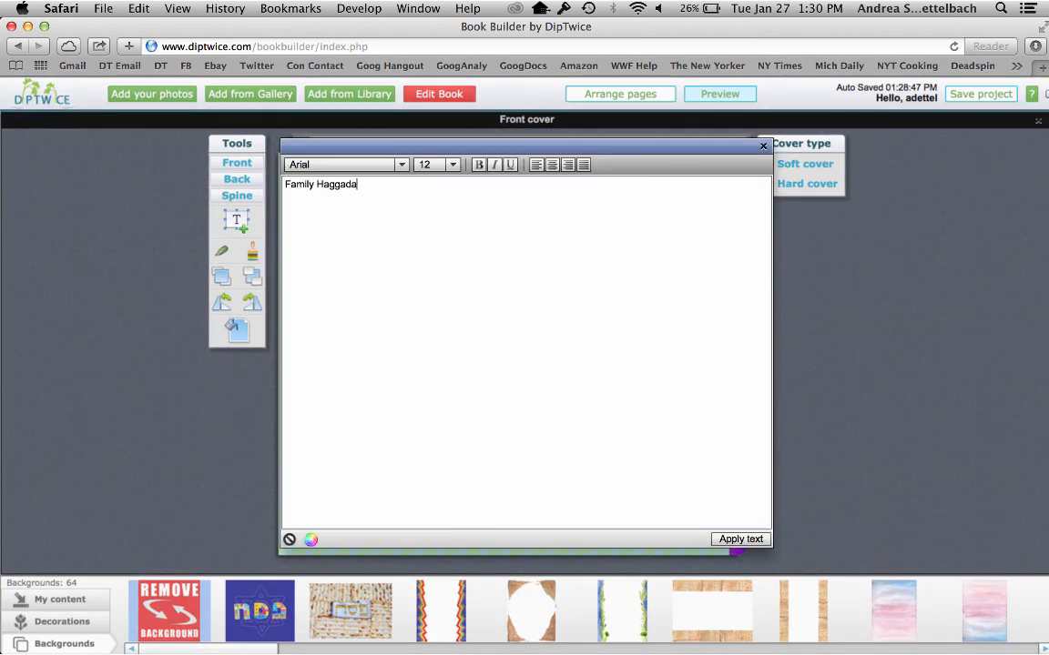
left_click_drag(362, 185, 285, 184)
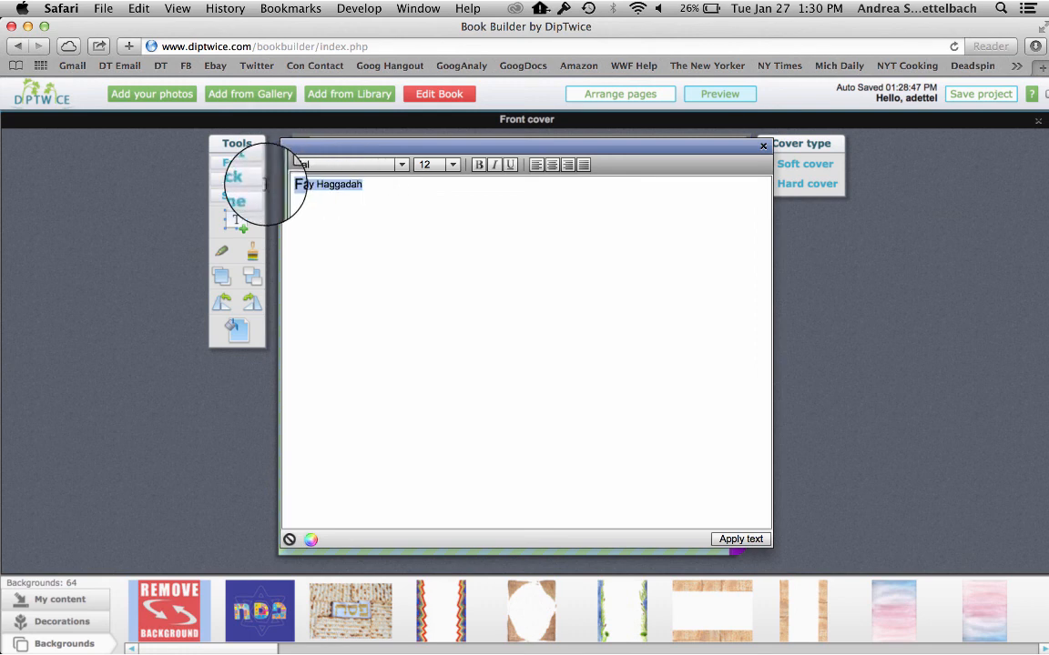
left_click(452, 165)
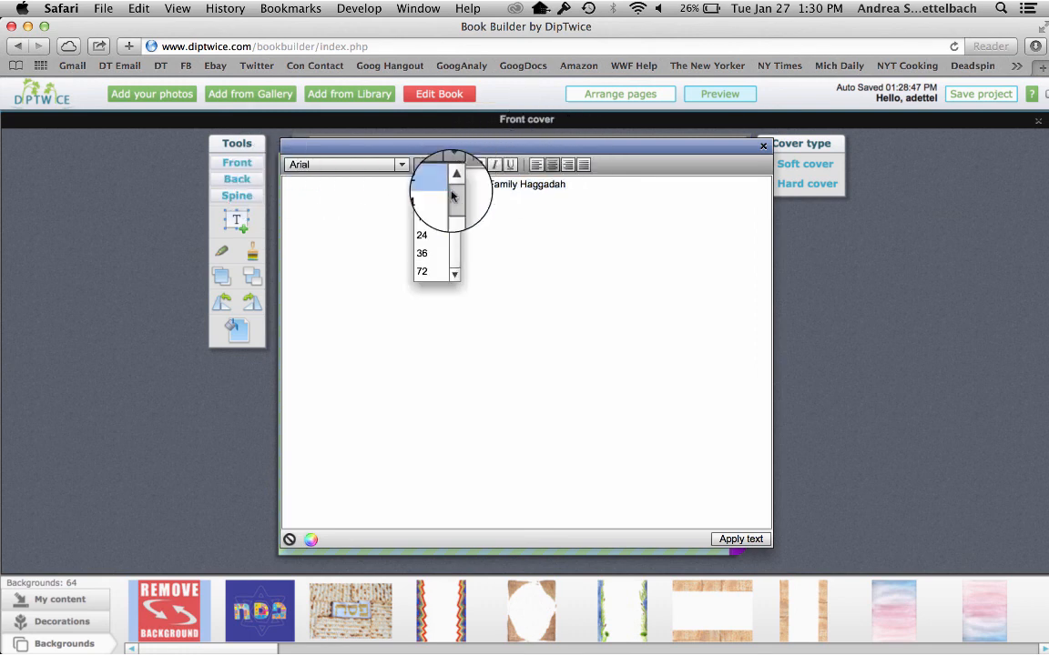
left_click(431, 265)
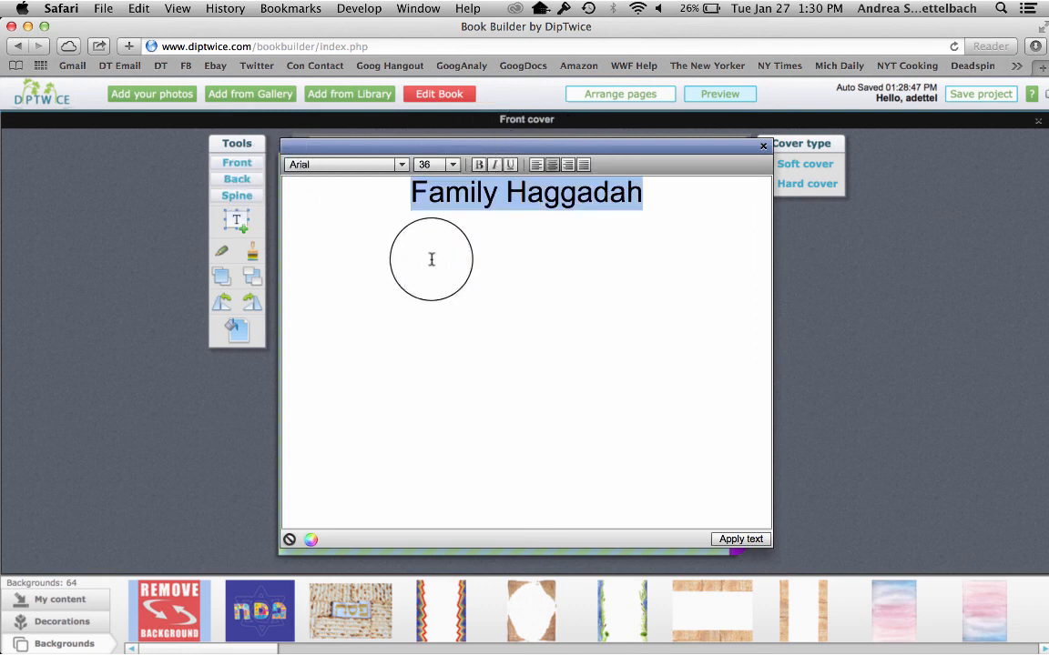
left_click(477, 165)
left_click(728, 542)
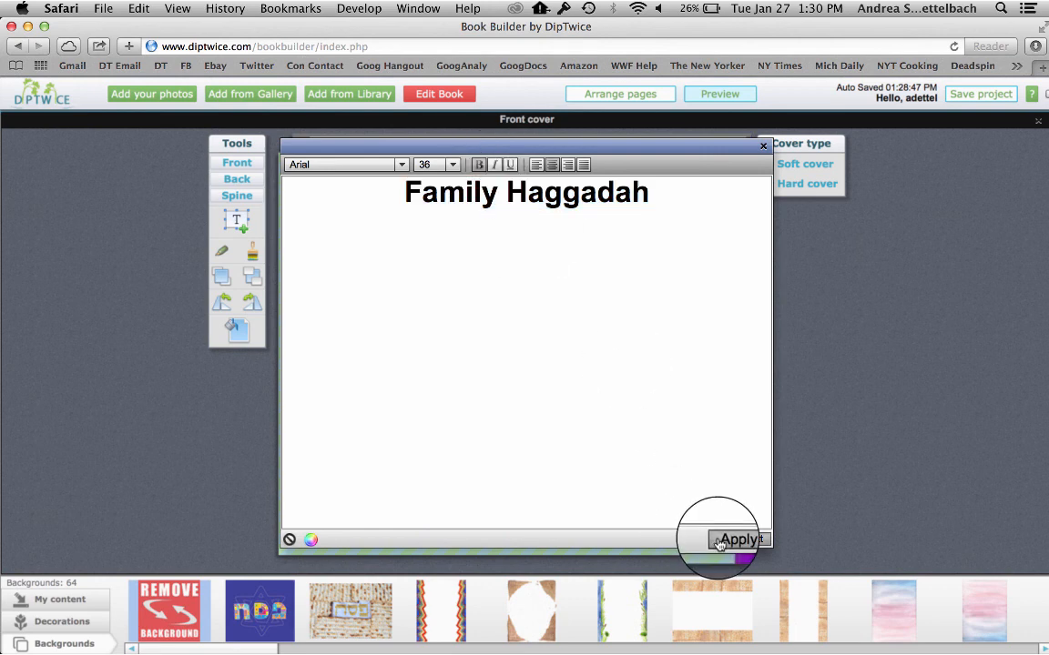
Widen the title's text box to fit on one line and nudge the rooster image slightly upward
left_click_drag(477, 494, 648, 504)
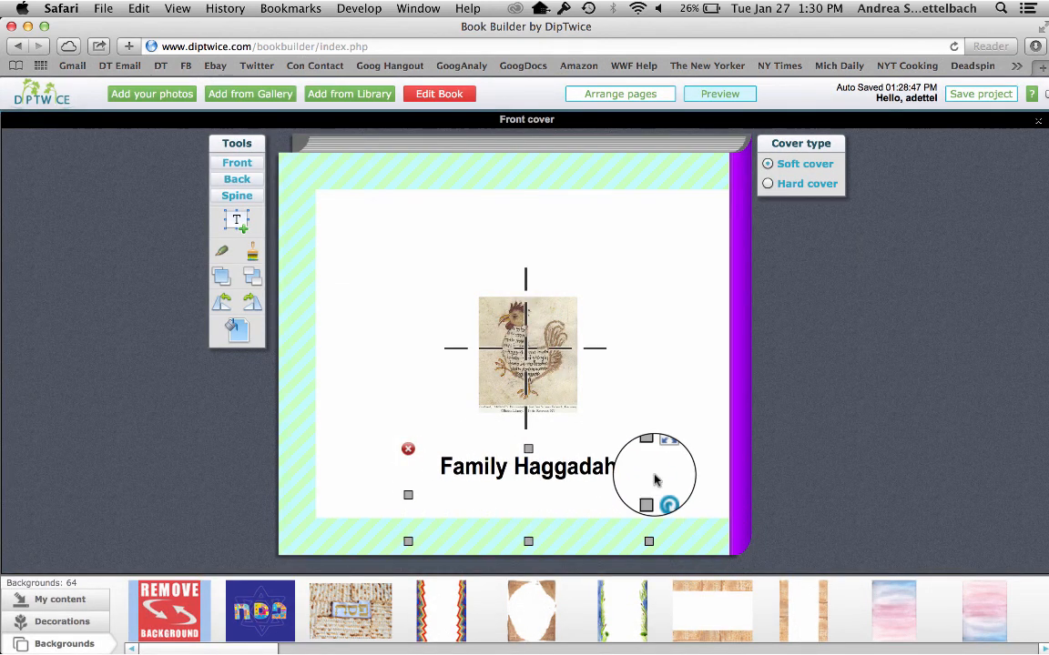
left_click(497, 357)
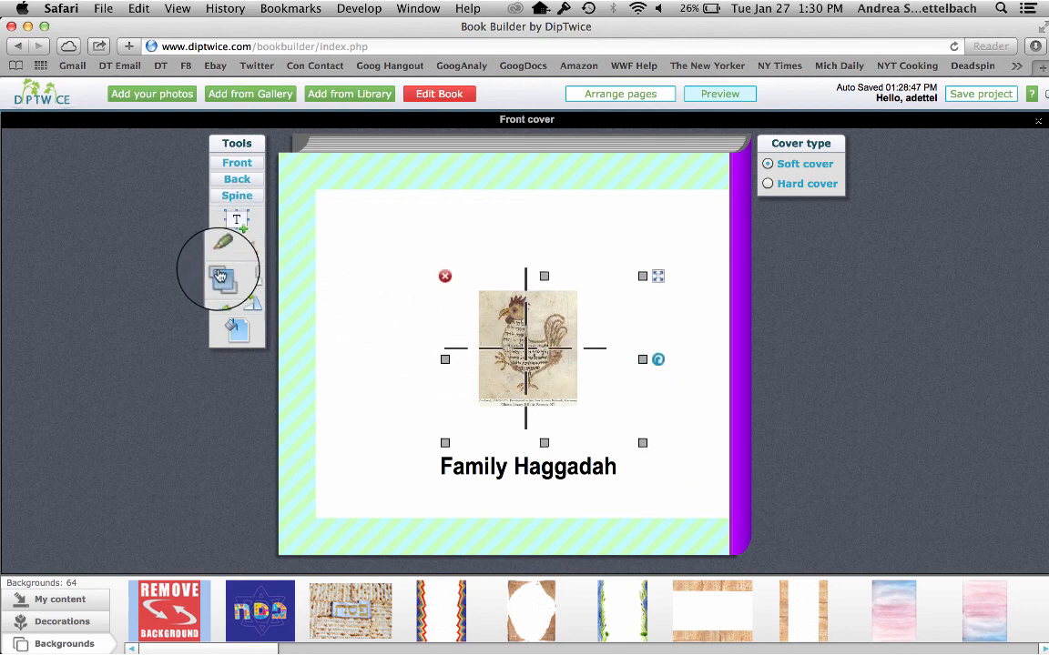
Recolor the book's spine light blue (R 189, G 244, B 255)
left_click(236, 196)
left_click(512, 417)
left_click(33, 329)
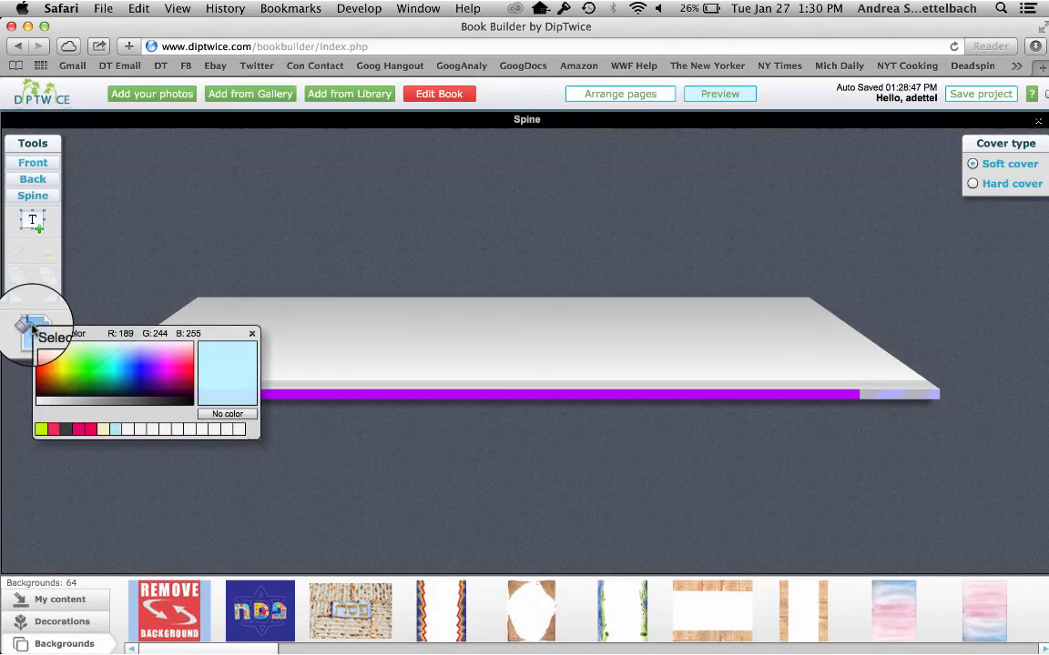
left_click(116, 433)
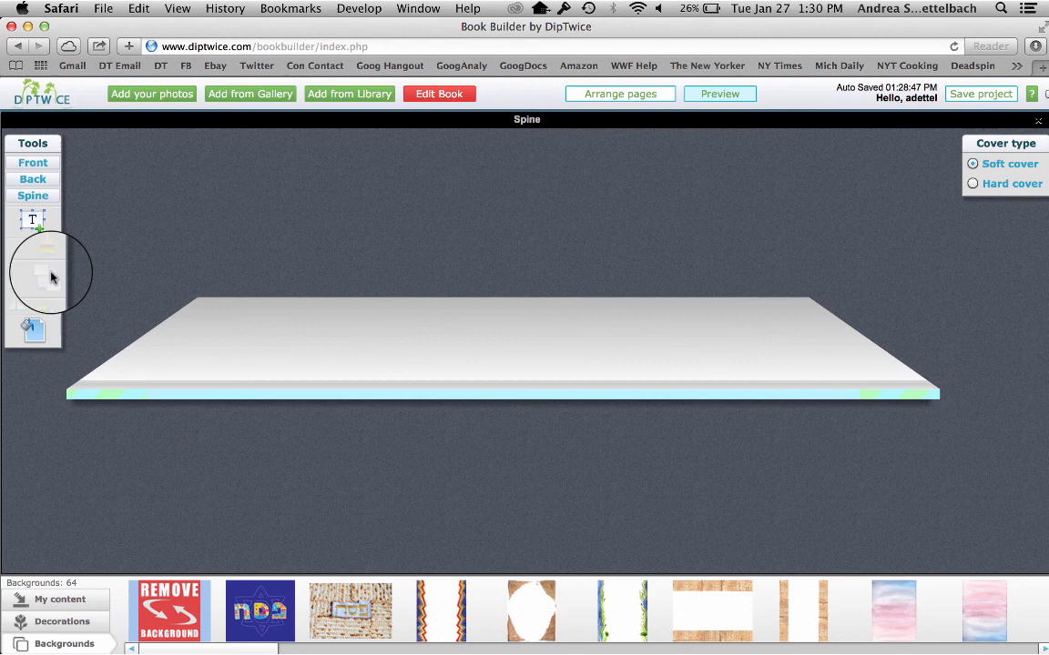
Remove the purple background from the back cover and fill it with light blue (R 189, G 244, B 255)
left_click(33, 179)
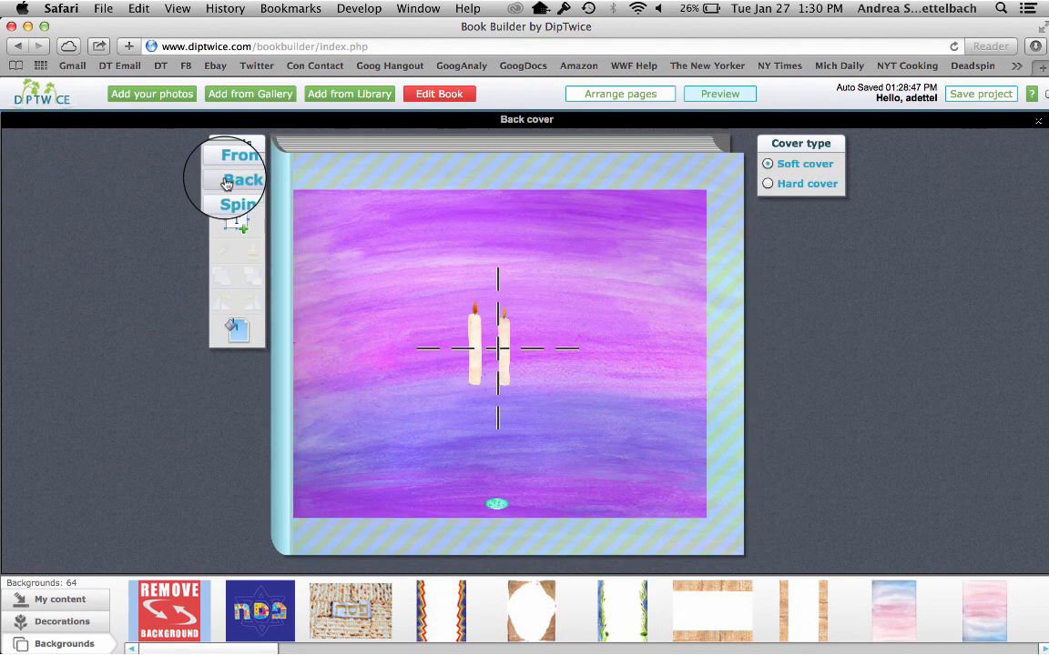
left_click_drag(162, 610, 328, 427)
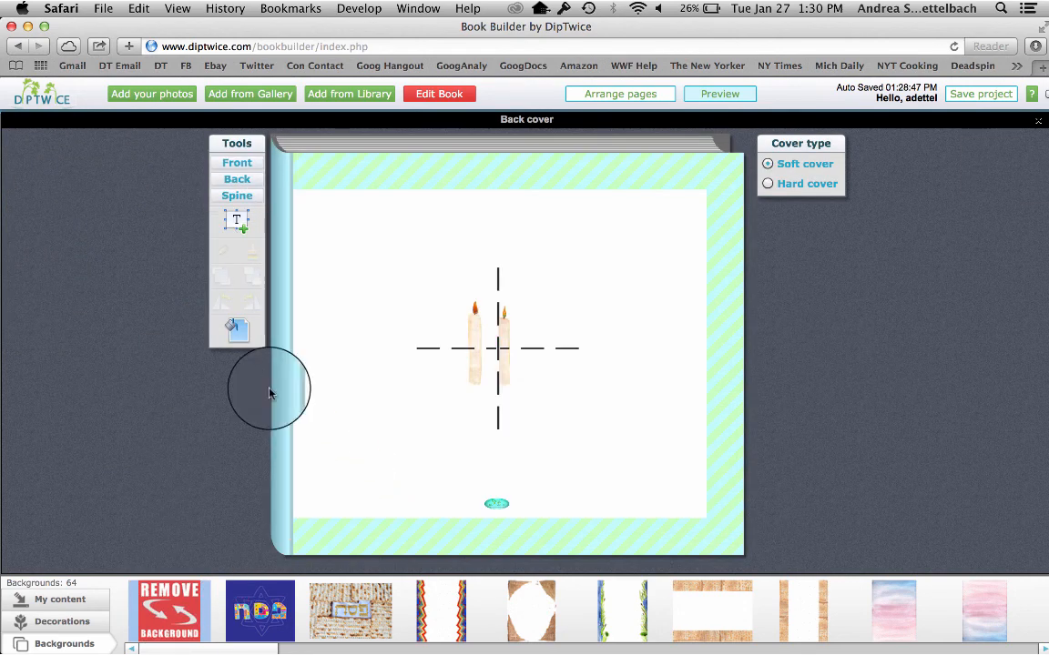
left_click(237, 331)
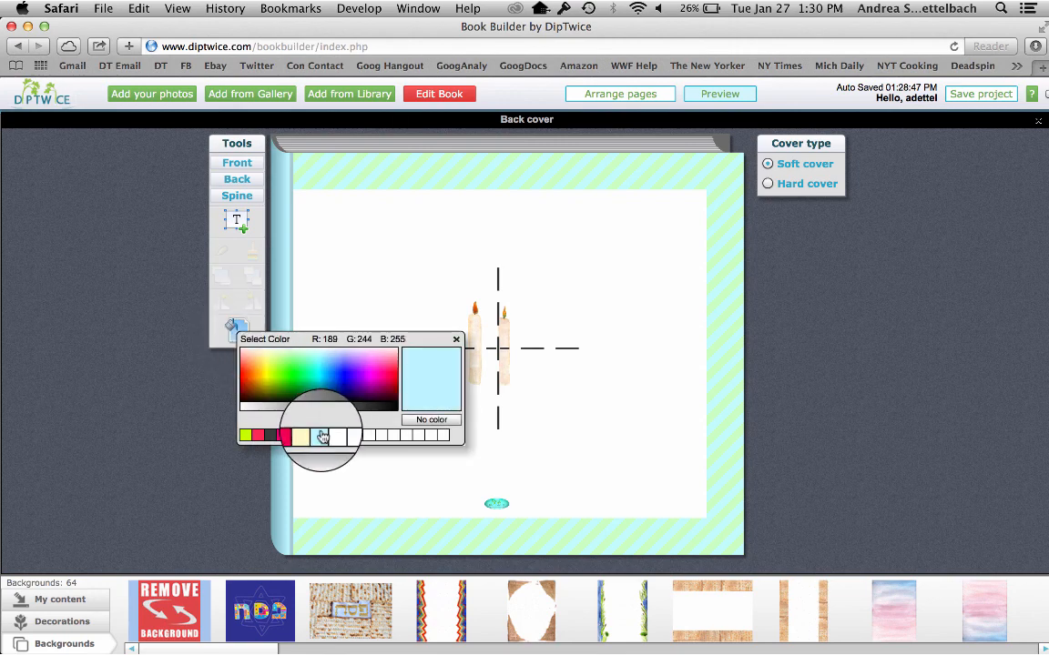
left_click(322, 437)
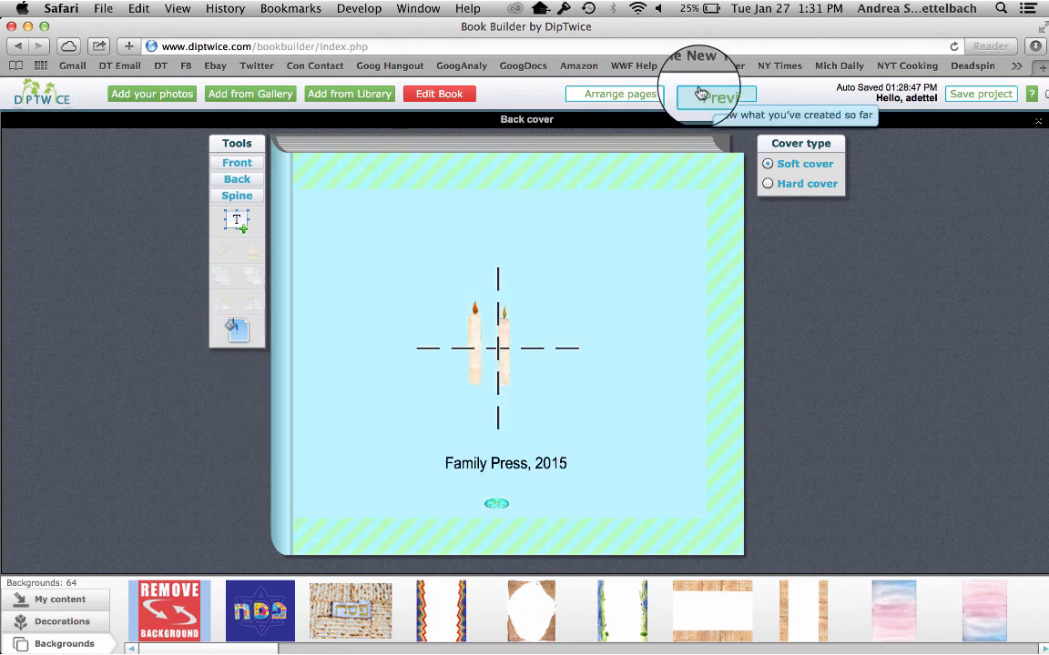
Preview the book from the front cover through the opening spreads to pages 6 and 7, and return to editing
left_click(700, 94)
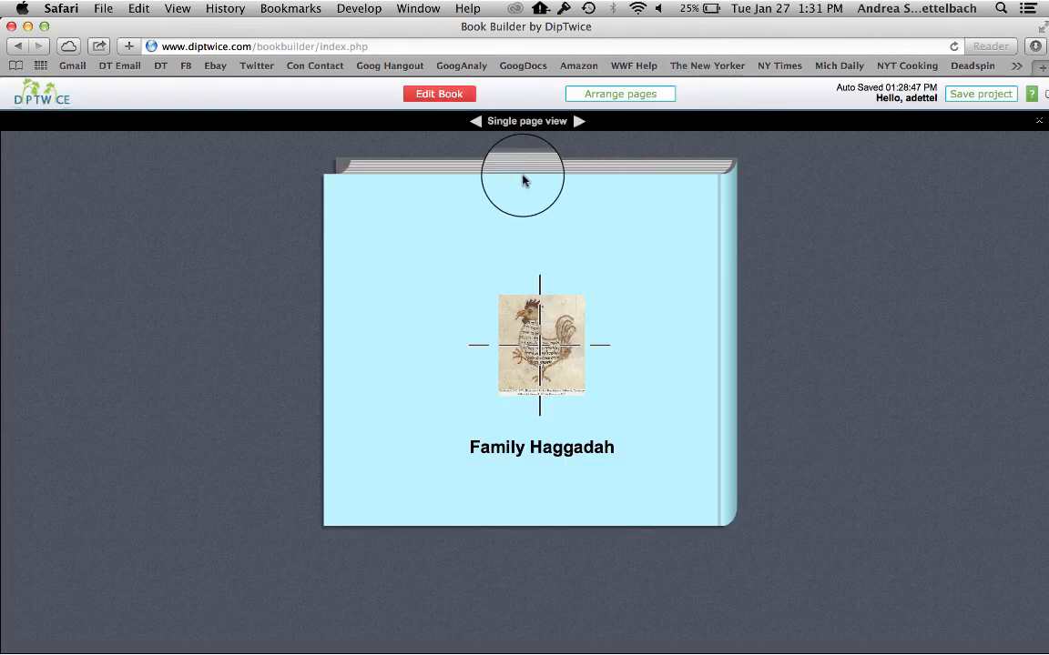
left_click(476, 124)
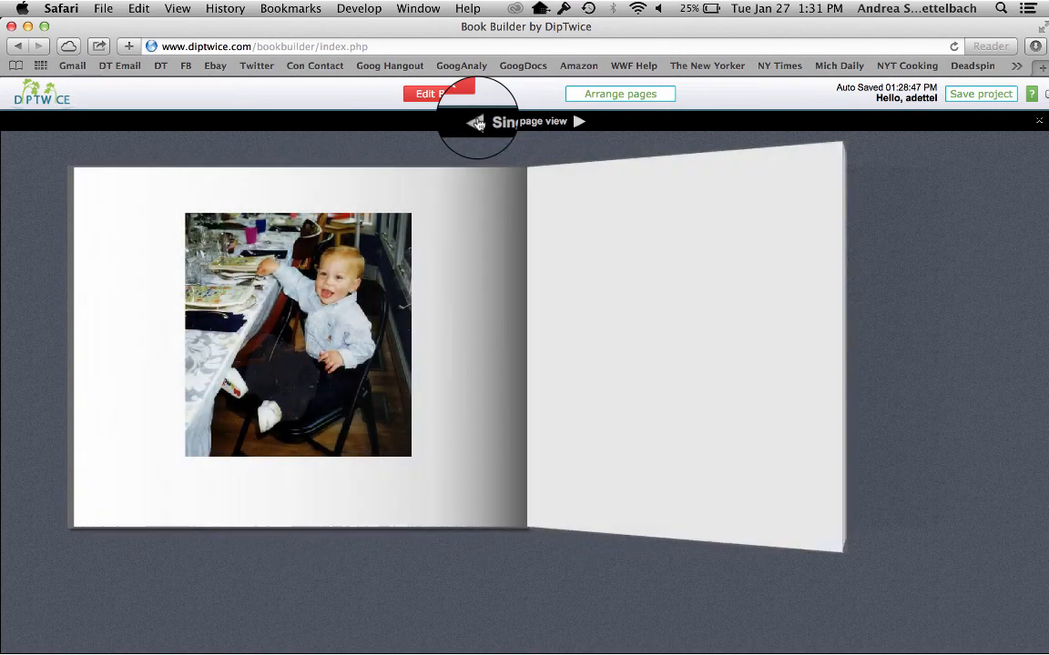
left_click(476, 124)
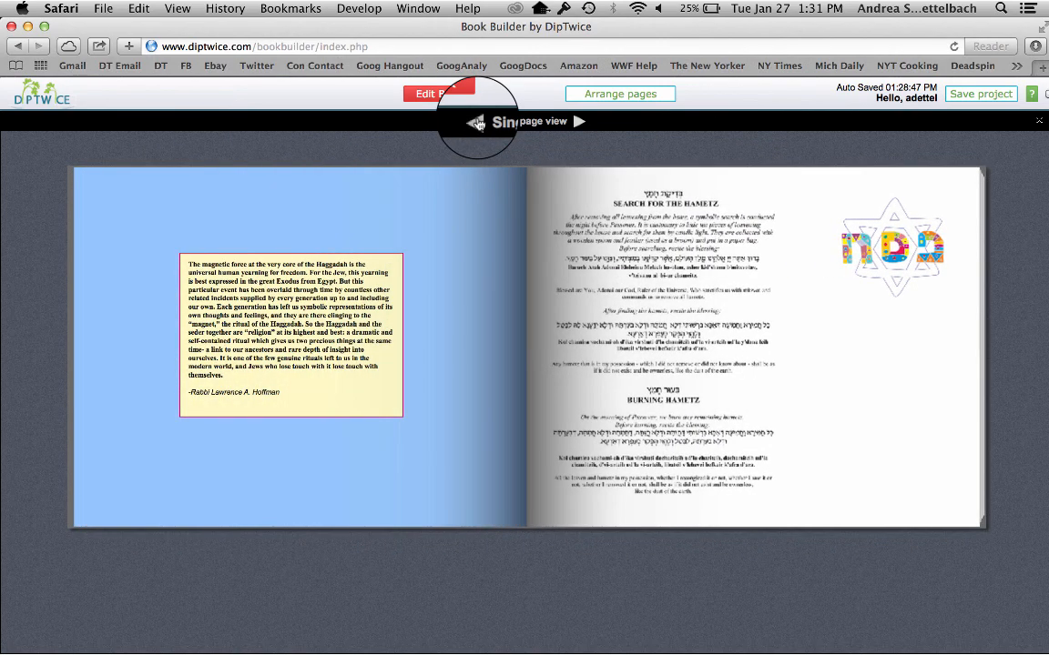
left_click(477, 124)
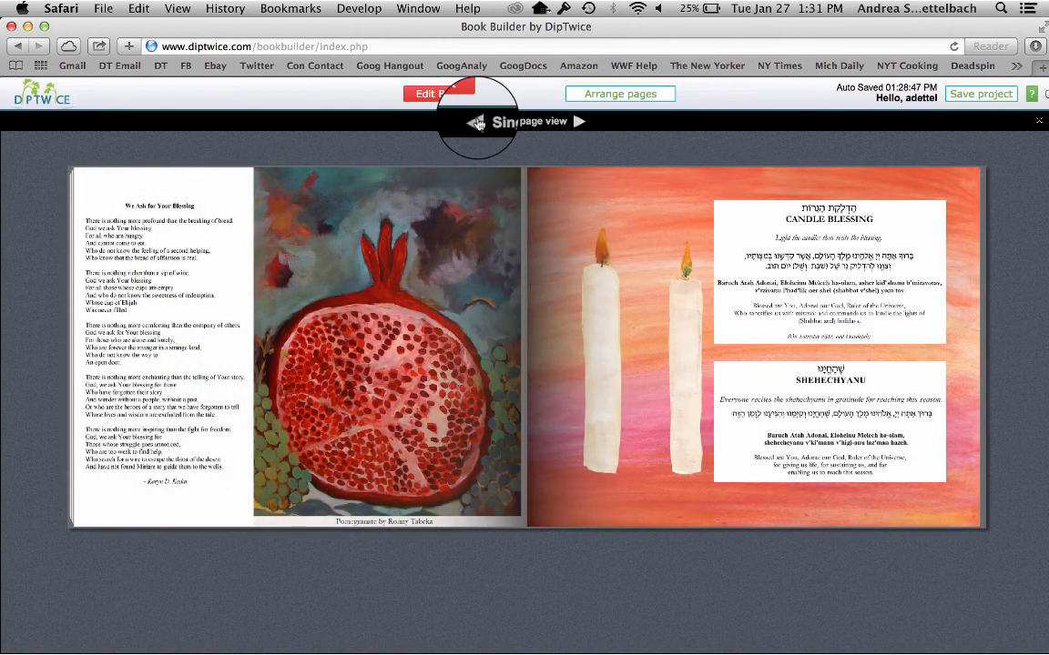
left_click(476, 124)
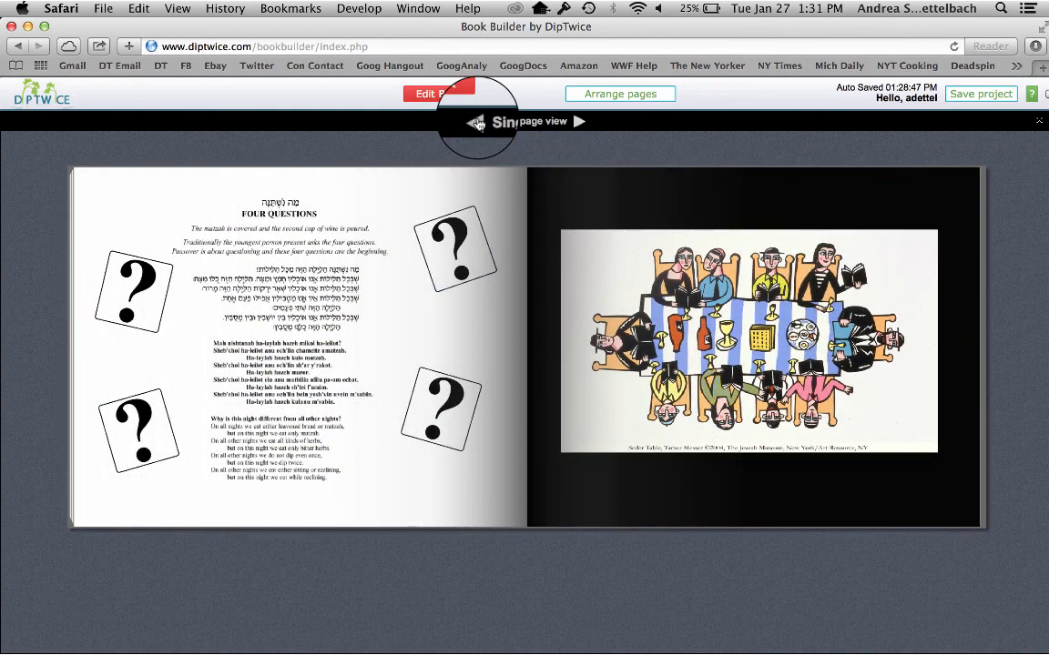
left_click(476, 124)
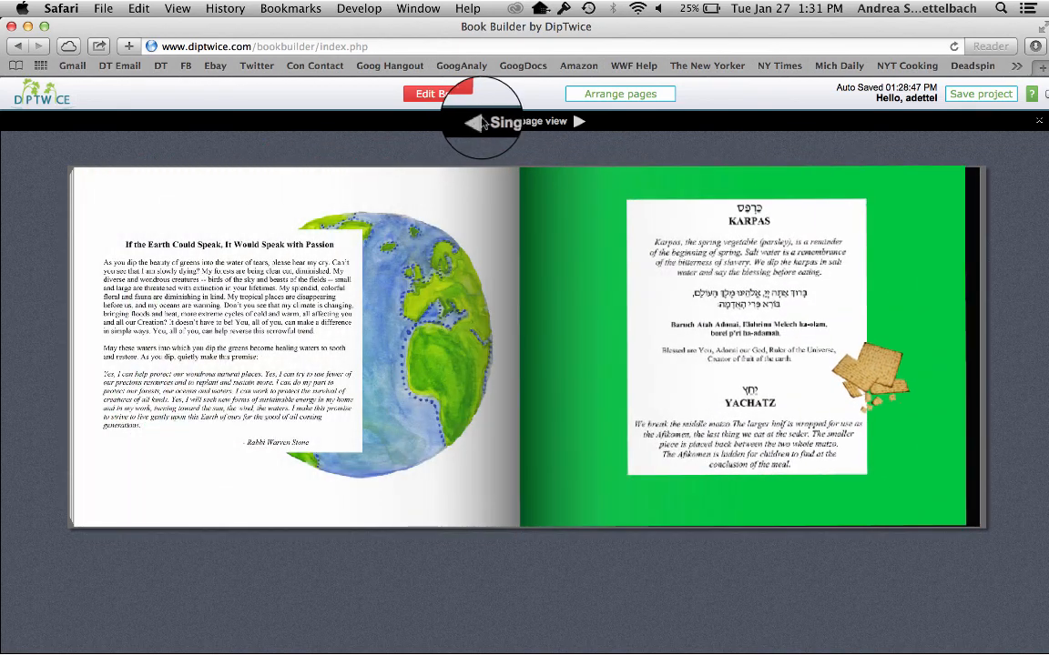
left_click(450, 96)
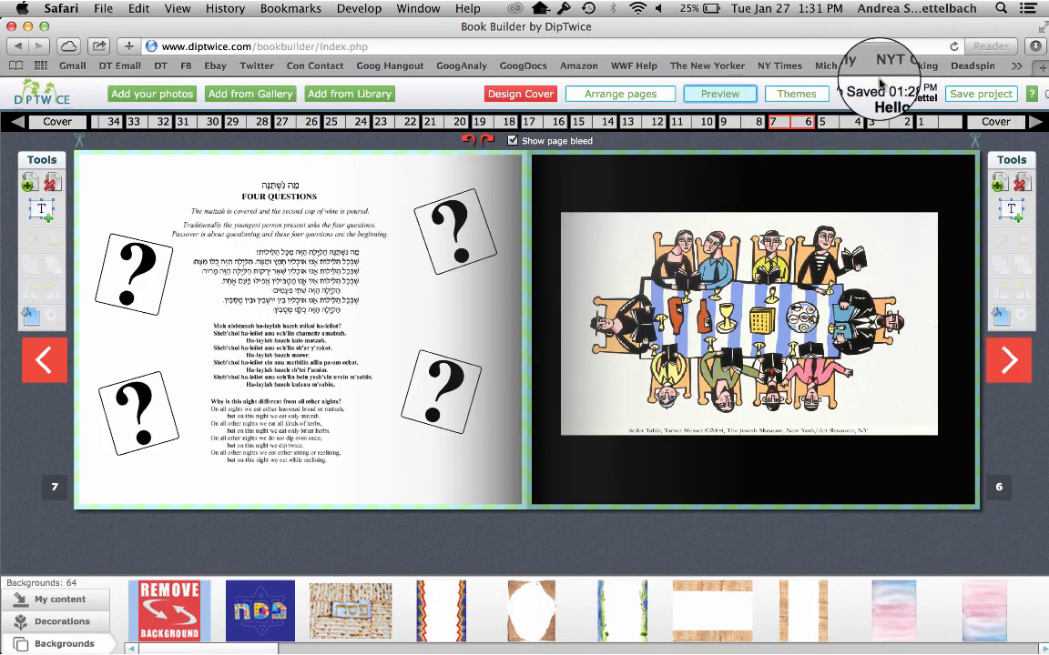
Move the seder table picture slightly up on page 6 and stack page 7's four question-mark cards in a column beside the text's outer edge
mouse_move(729, 355)
left_mouse_down()
mouse_move(733, 314)
mouse_move(728, 332)
left_mouse_up()
left_click_drag(441, 243, 124, 217)
left_click_drag(140, 285, 160, 309)
left_click_drag(142, 418, 140, 393)
left_click_drag(452, 386, 170, 445)
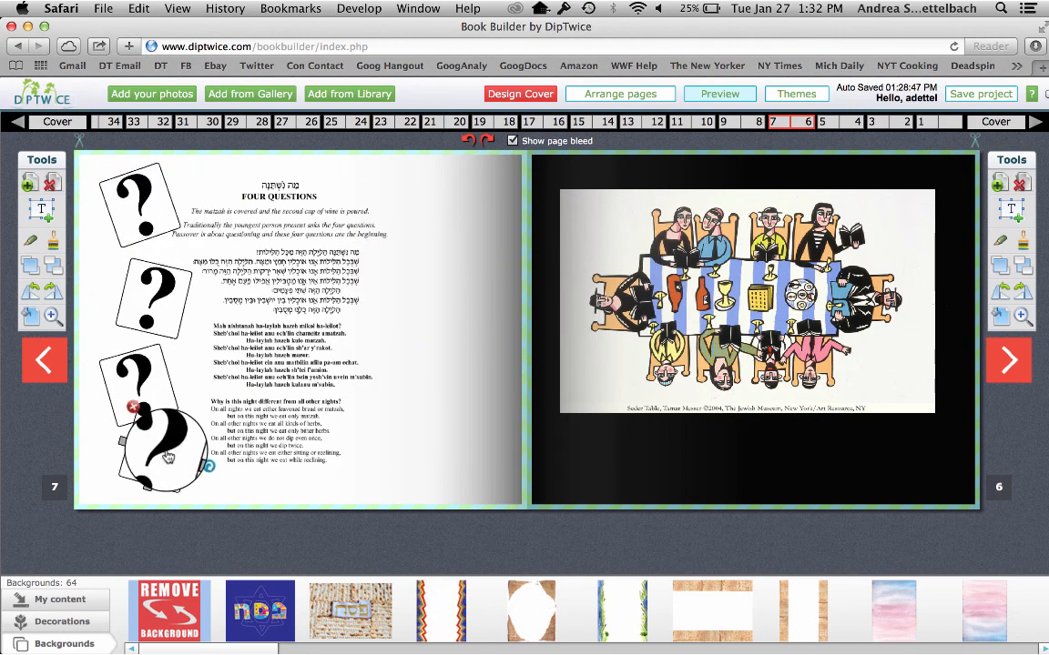
left_click_drag(139, 380, 134, 366)
left_click_drag(160, 314, 161, 300)
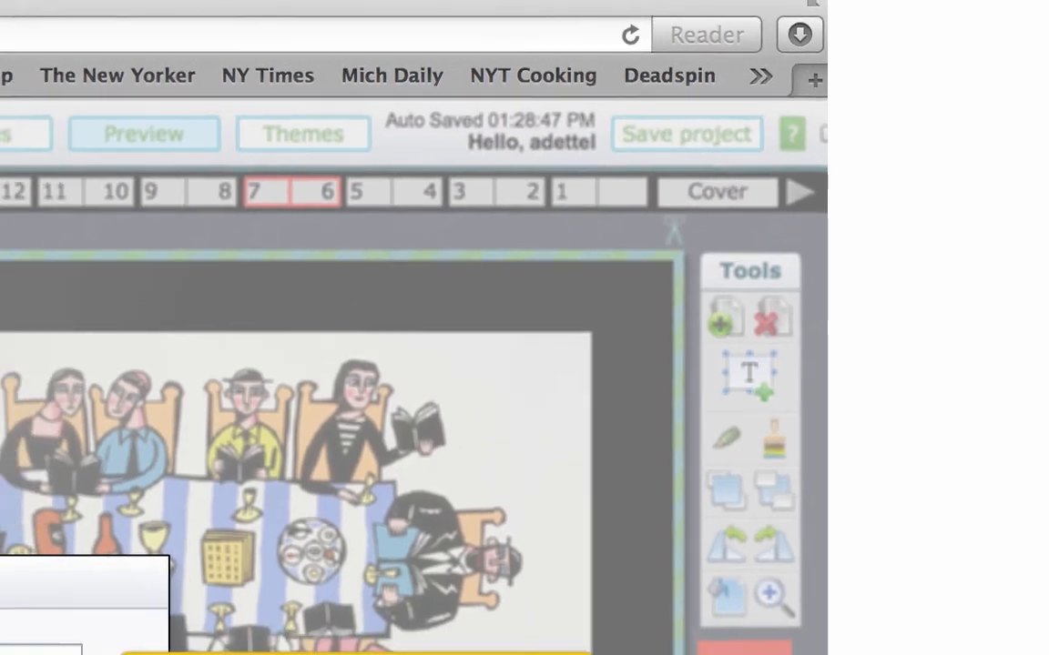
Save the project with the title "Family Haggadah 2015"
left_click(593, 136)
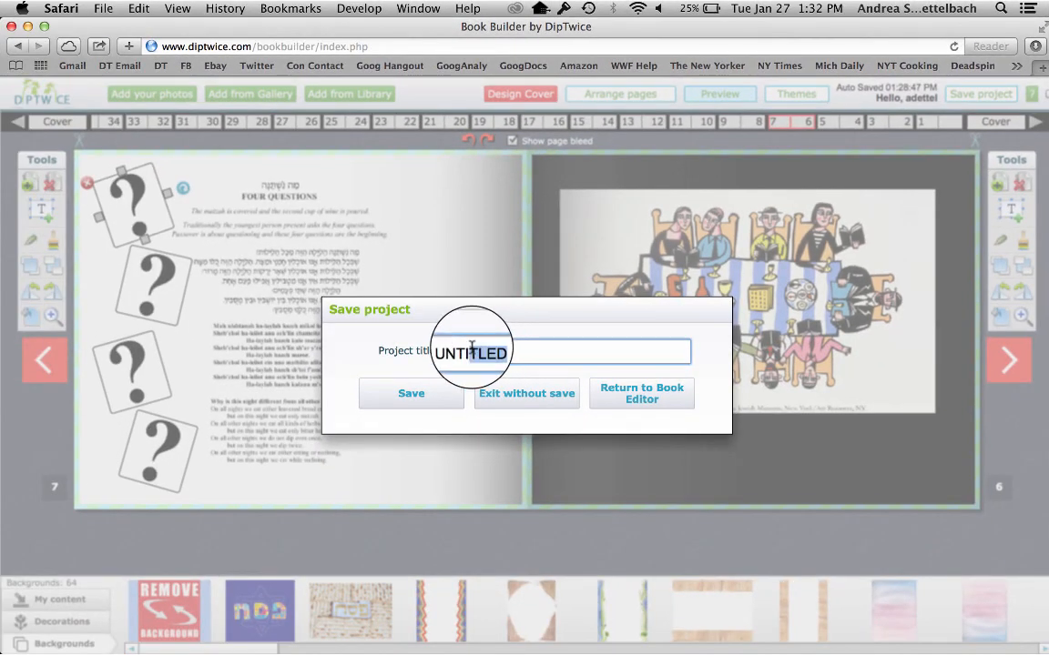
left_click_drag(472, 348, 432, 360)
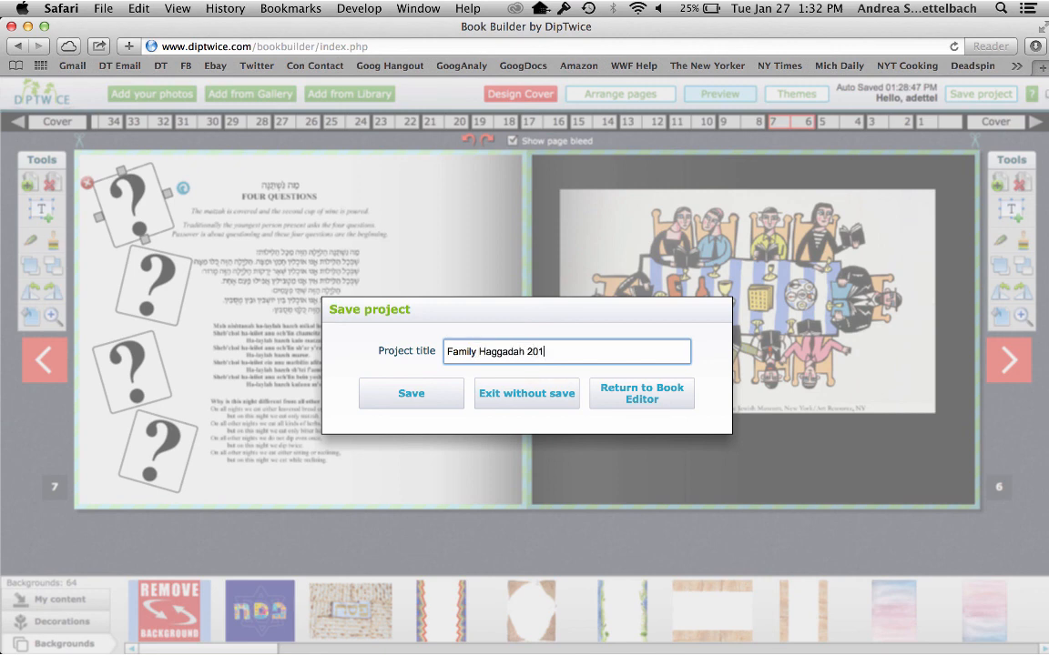
left_click(399, 391)
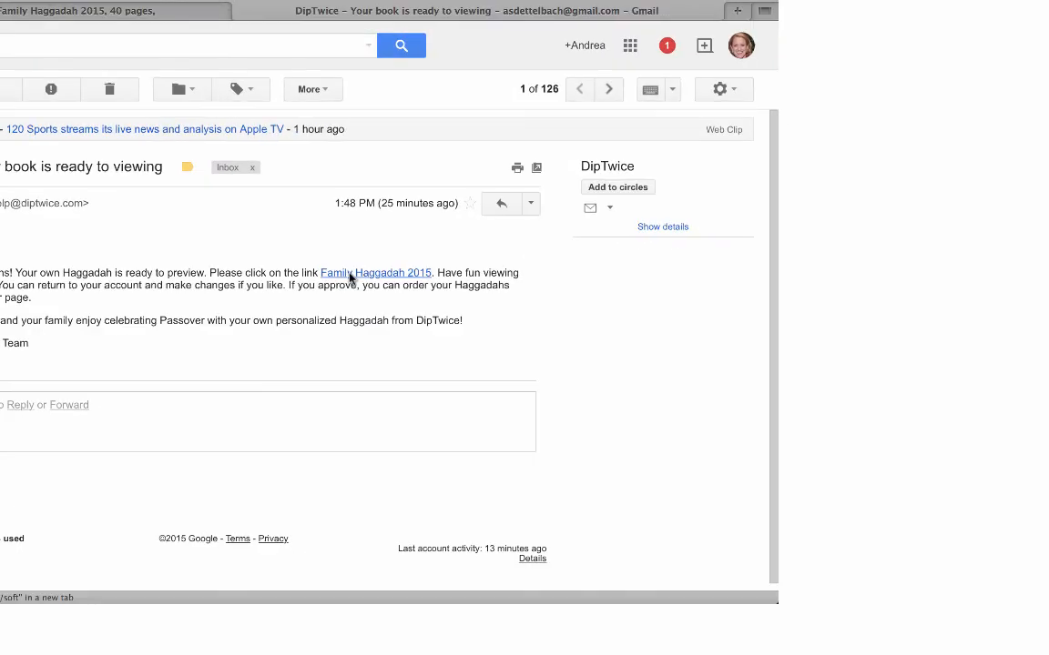
Generate the saved book's preview, check its front and back covers, and return to the account
left_click(400, 275)
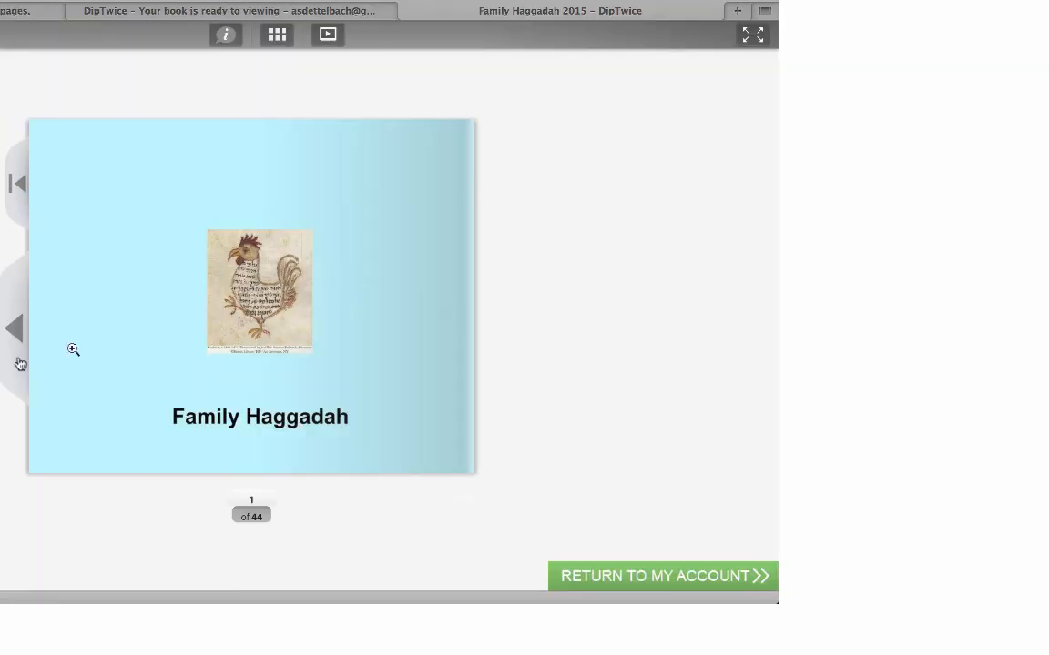
left_click(6, 336)
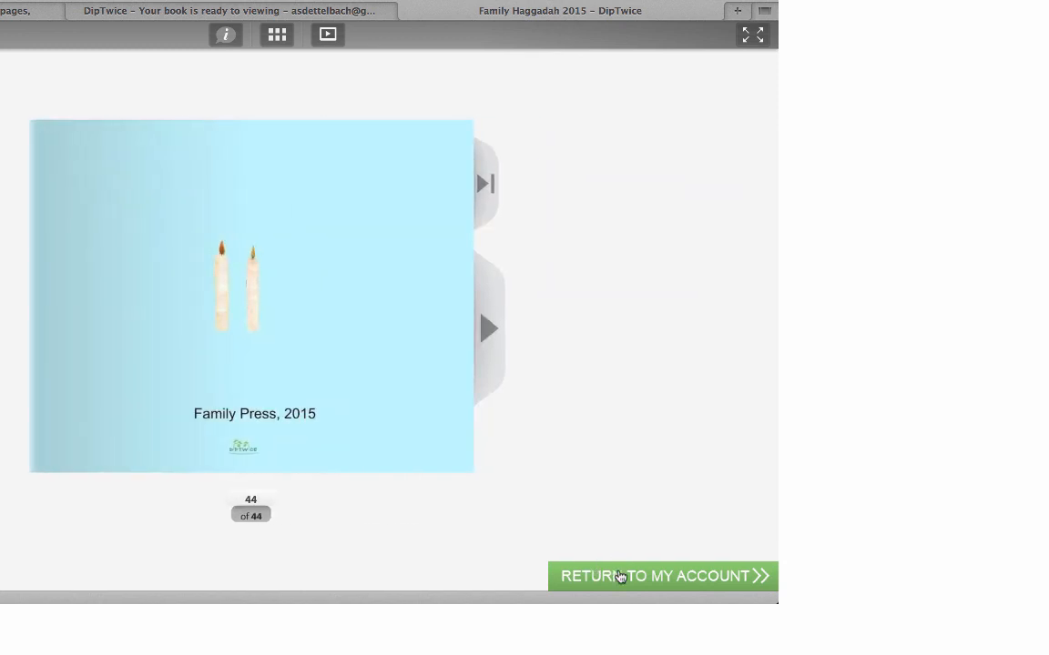
left_click(620, 576)
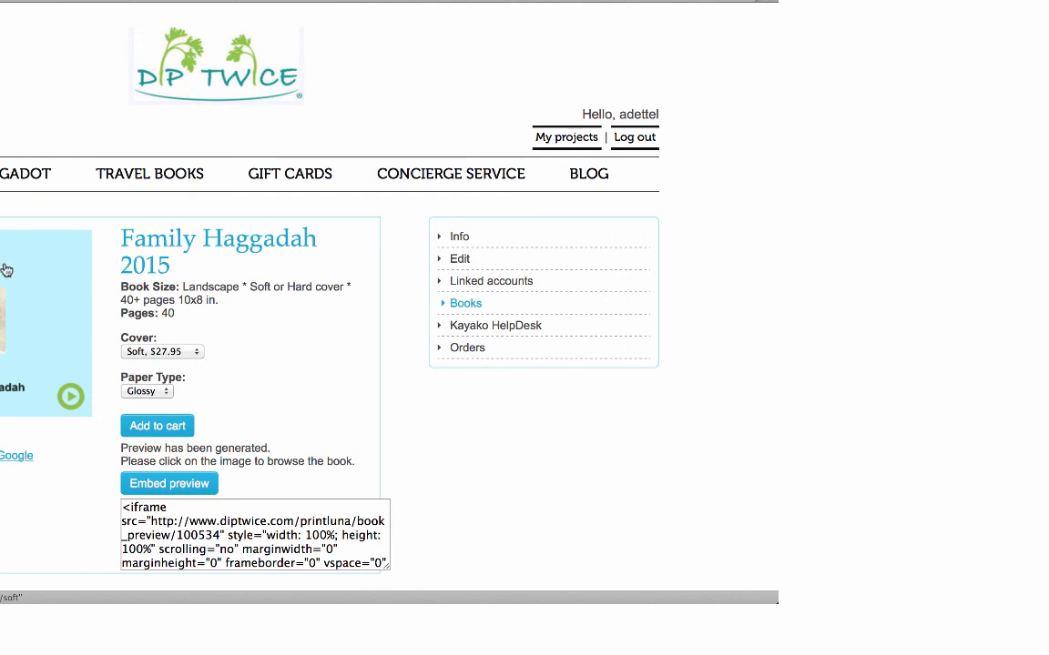
Add one soft-cover copy with glossy paper to the cart and proceed to checkout, looking through the whole order form
left_click(151, 426)
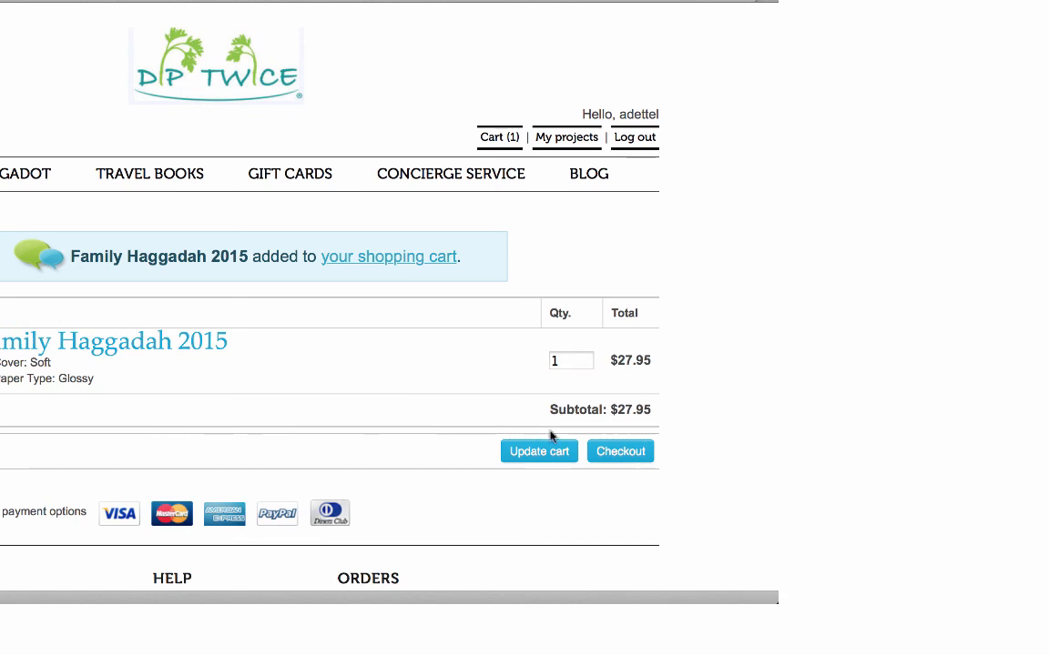
left_click(601, 452)
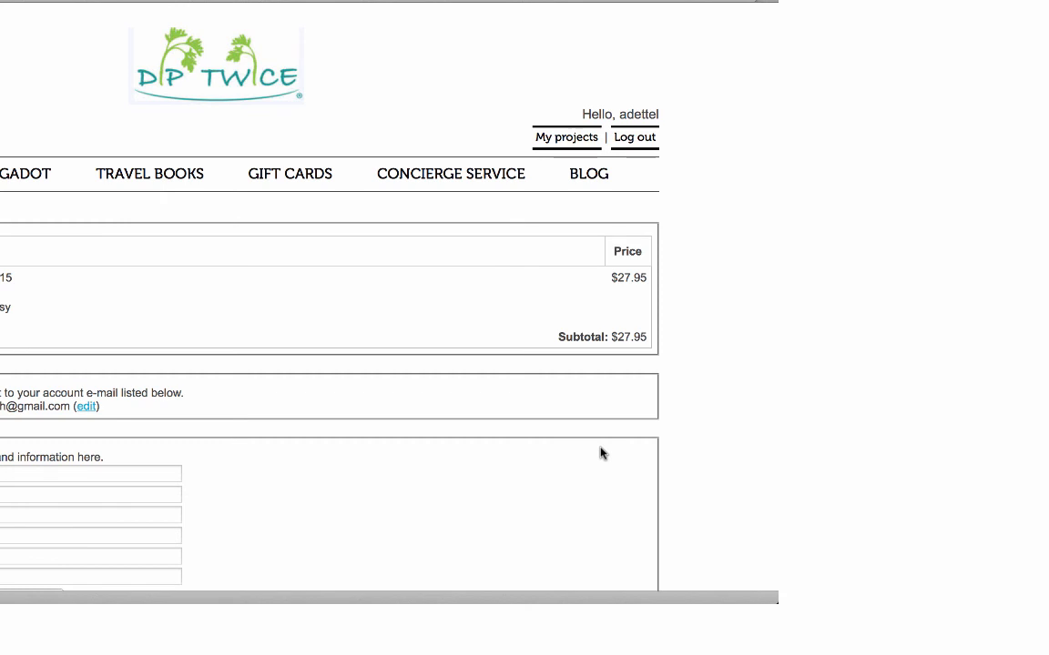
scroll(494, 477, "down", 5)
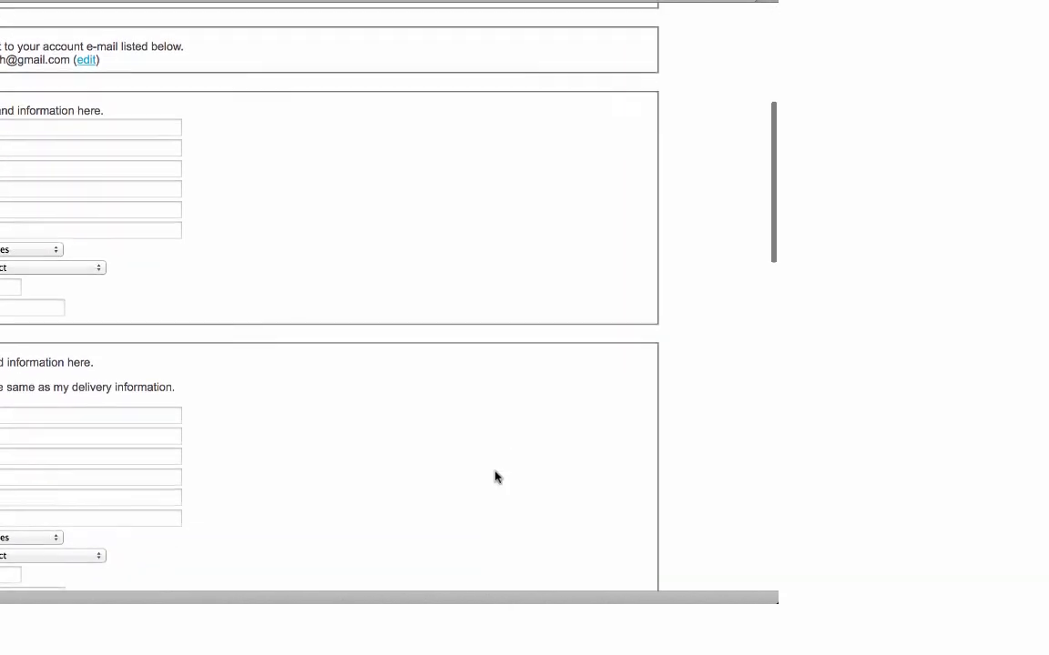
scroll(495, 477, "down", 8)
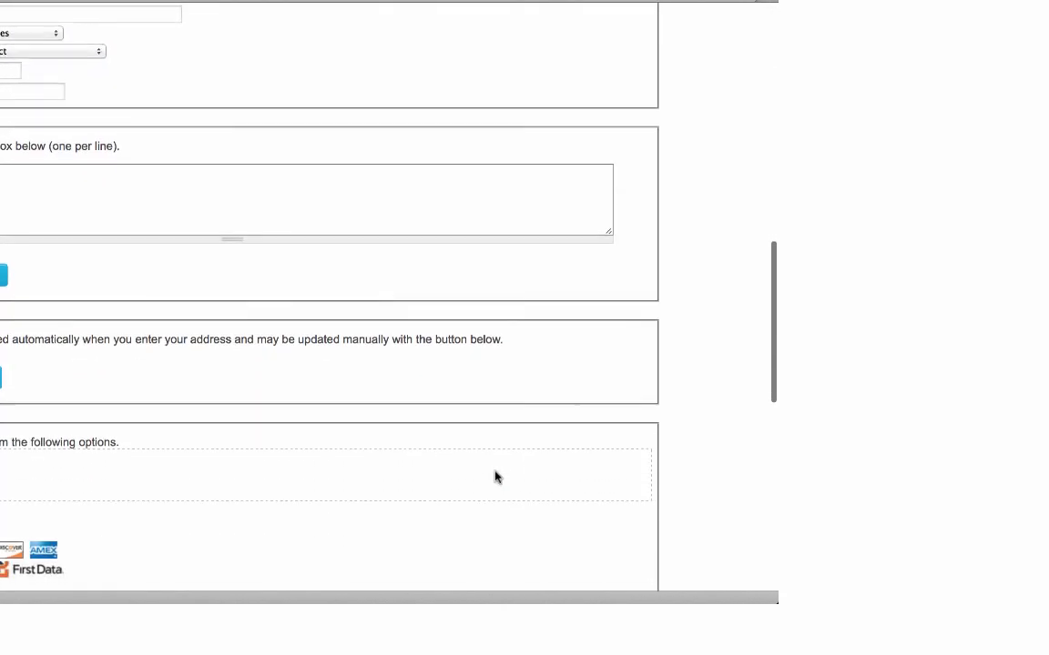
scroll(494, 477, "down", 8)
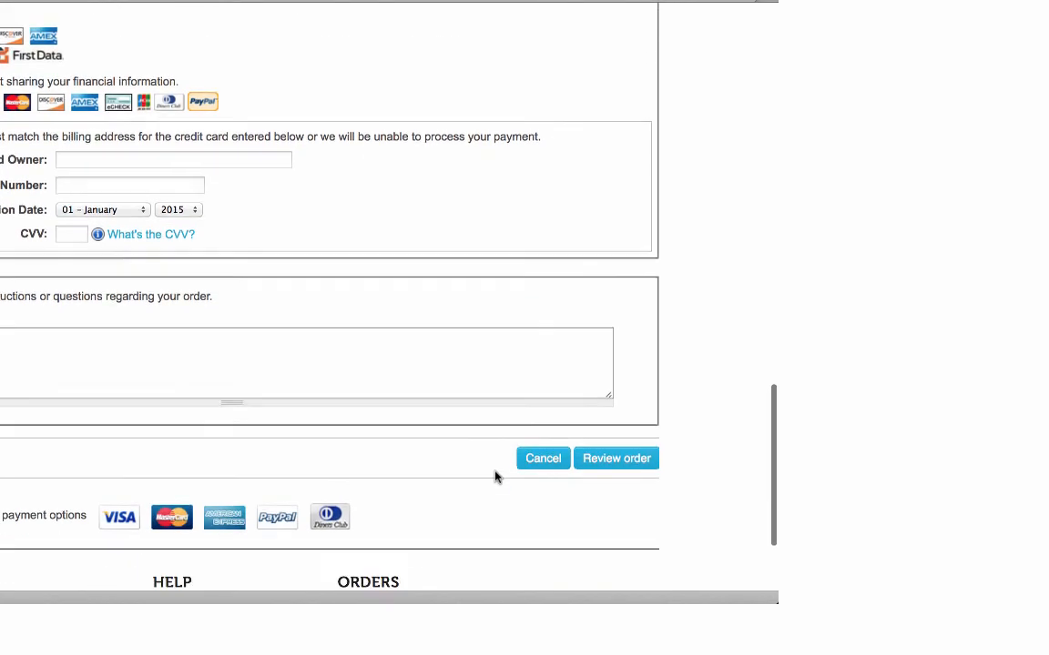
scroll(494, 477, "down", 3)
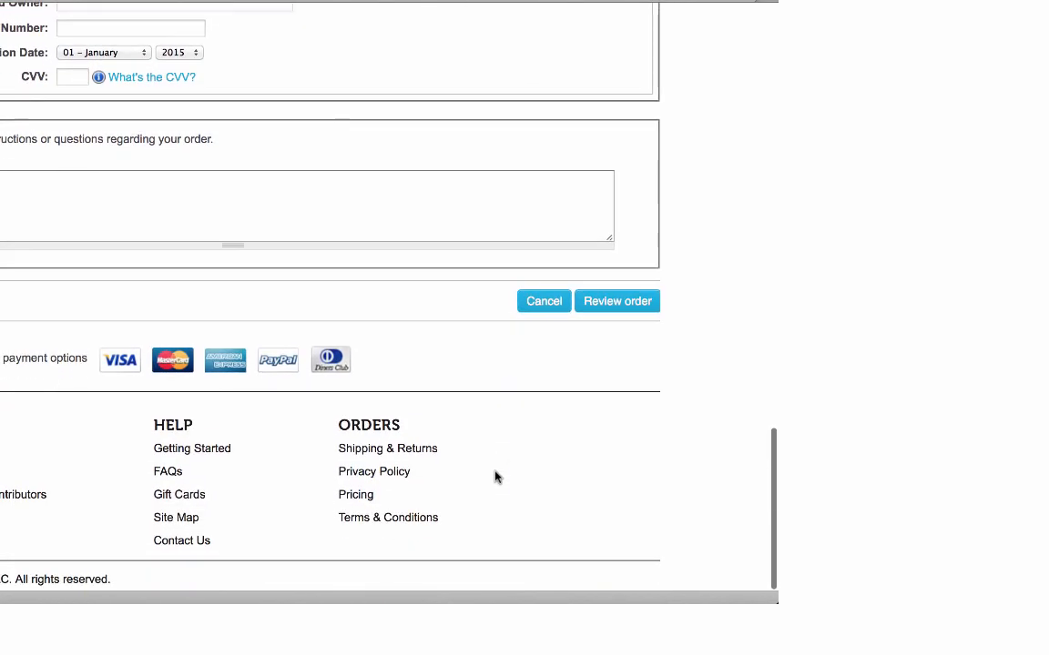